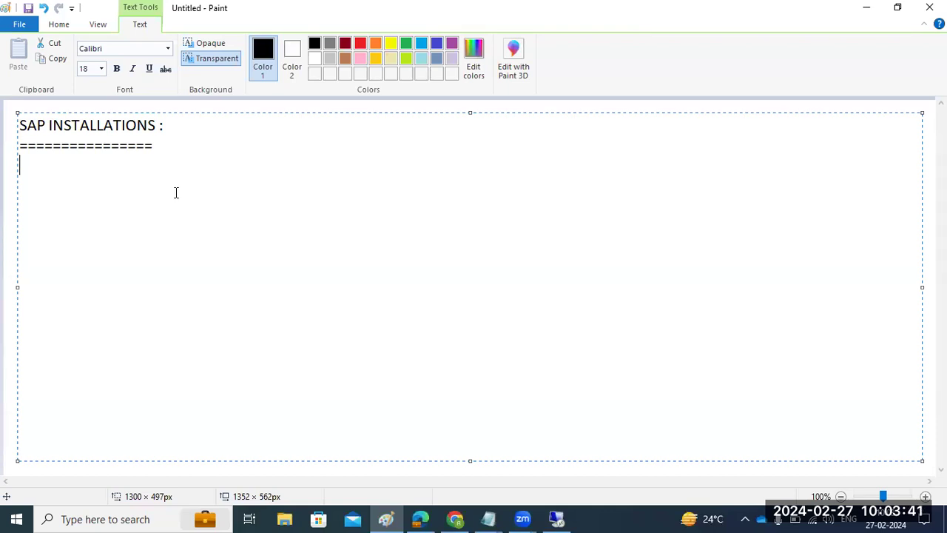
pyautogui.write('SWPM tool -')
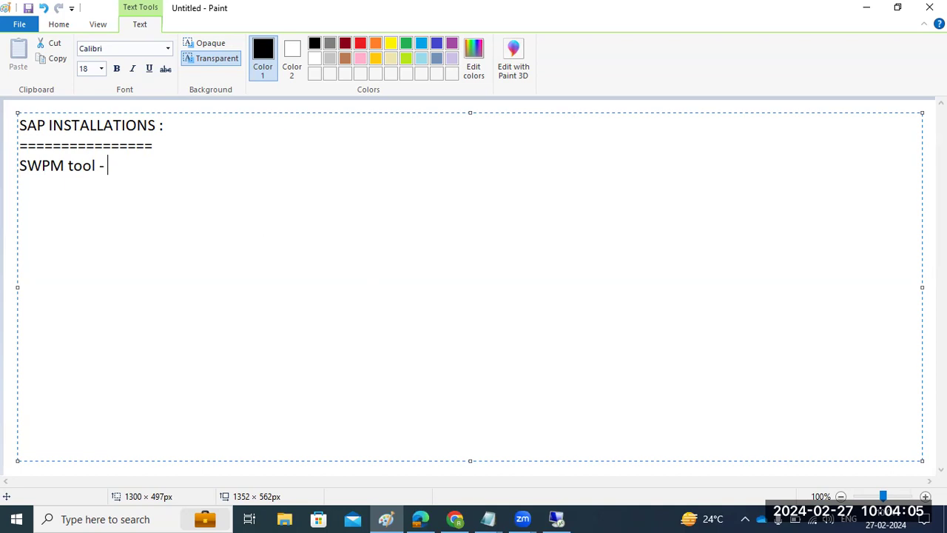
pyautogui.press('BackSpace')
pyautogui.press('BackSpace')
pyautogui.press('BackSpace')
pyautogui.press('BackSpace')
pyautogui.press('BackSpace')
pyautogui.press('BackSpace')
pyautogui.press('BackSpace')
pyautogui.press('BackSpace')
pyautogui.press('BackSpace')
pyautogui.press('BackSpace')
pyautogui.press('BackSpace')
pyautogui.press('BackSpace')
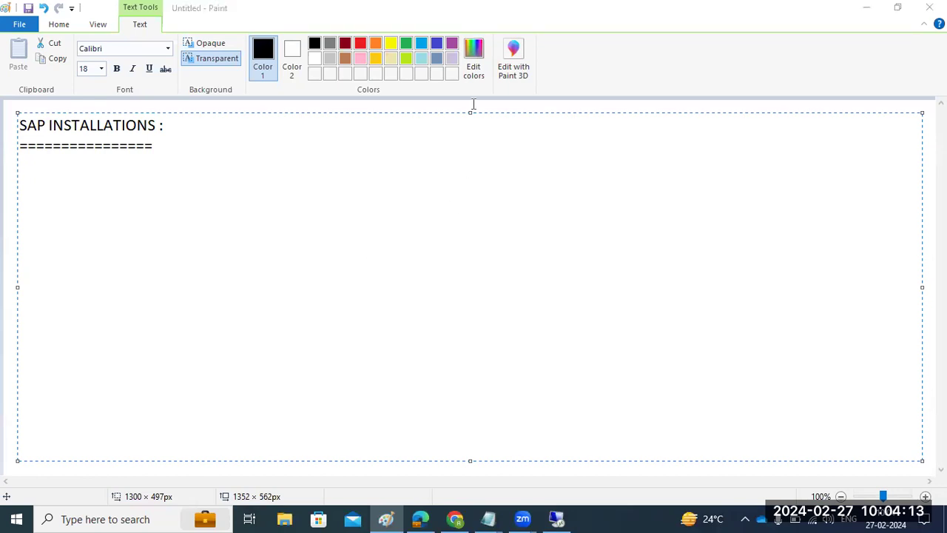
# - Write "After the installation :" under the SAP INSTALLATIONS heading, followed by a blank line
pyautogui.click(248, 203)
pyautogui.write('Af')
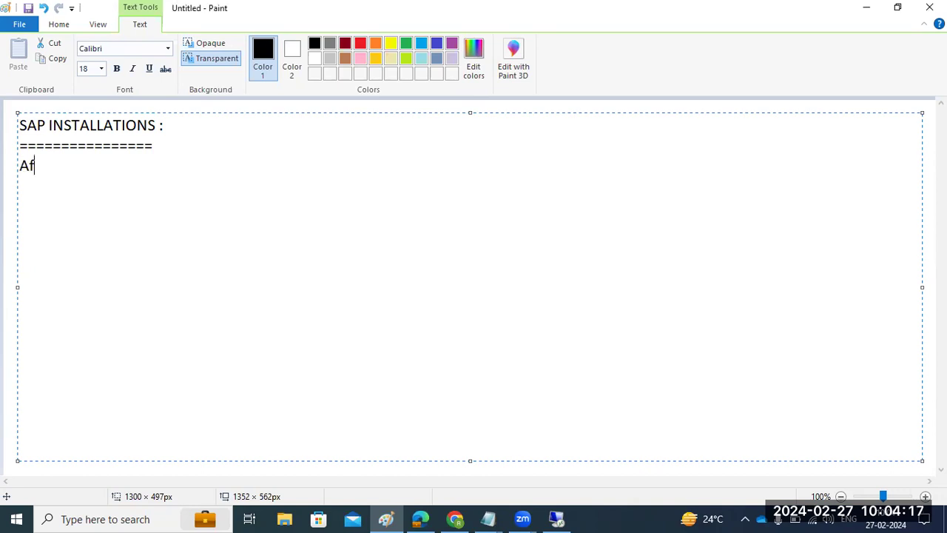
pyautogui.write('ter the inst')
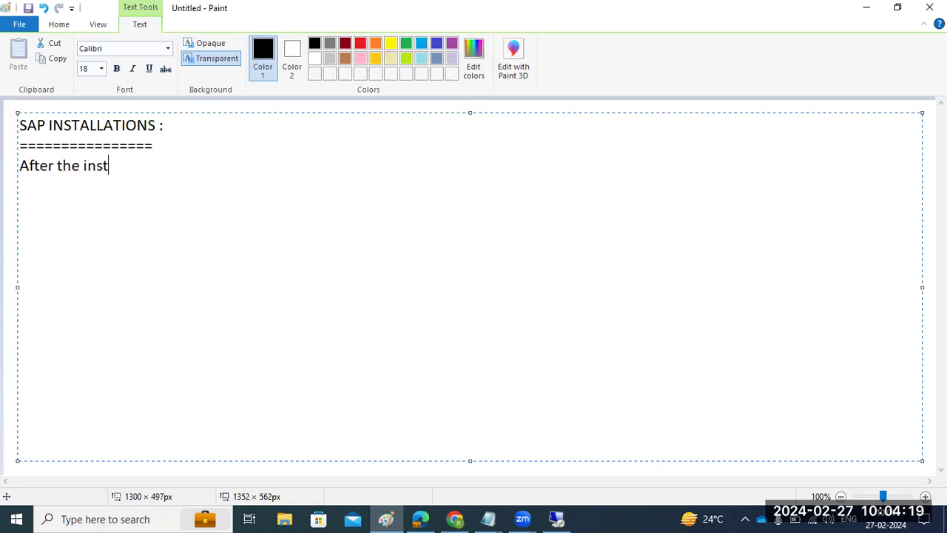
pyautogui.write('allation :')
pyautogui.press('Return')
pyautogui.press('Return')
# - Add the line "SAP system = you will get the 2 instances" with an indented "= PAS + ASCS" beneath it
pyautogui.write('2')
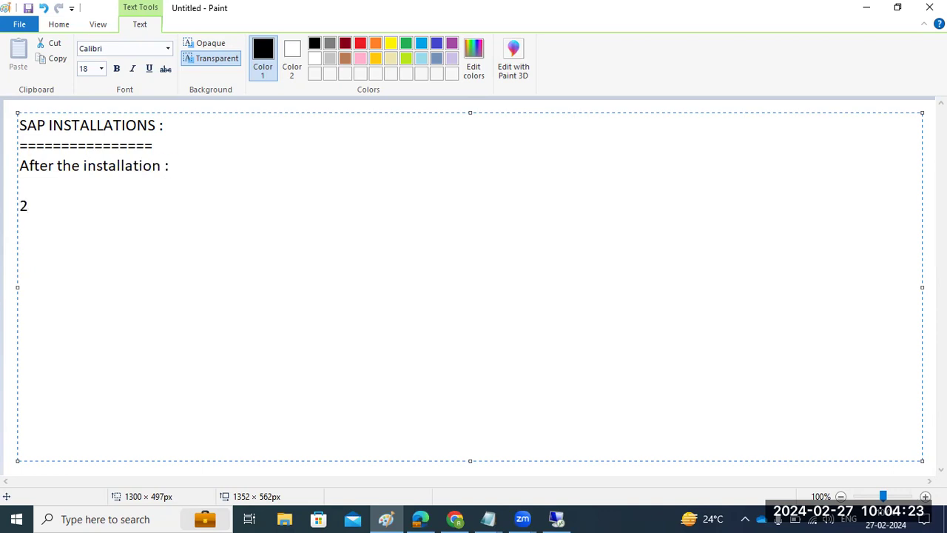
pyautogui.press('BackSpace')
pyautogui.write('SAP system = y')
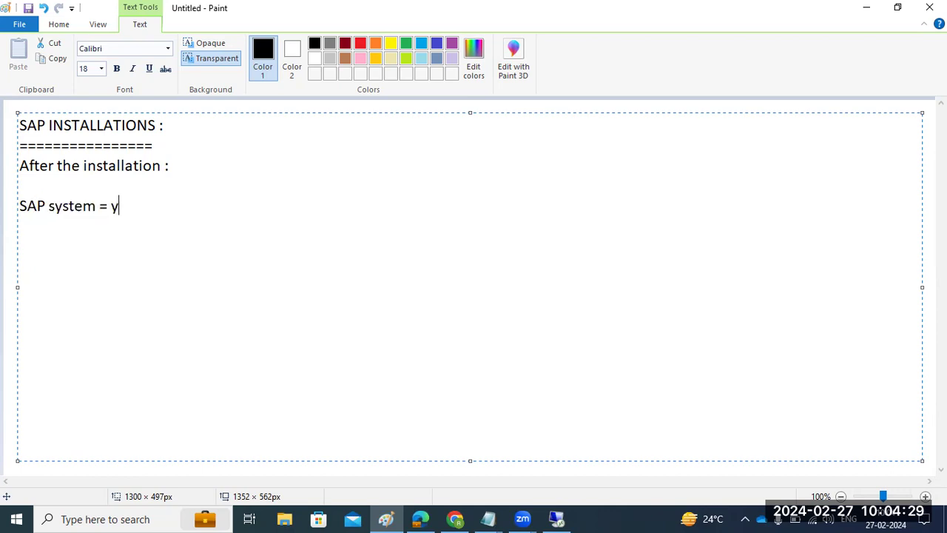
pyautogui.write('ou will get t')
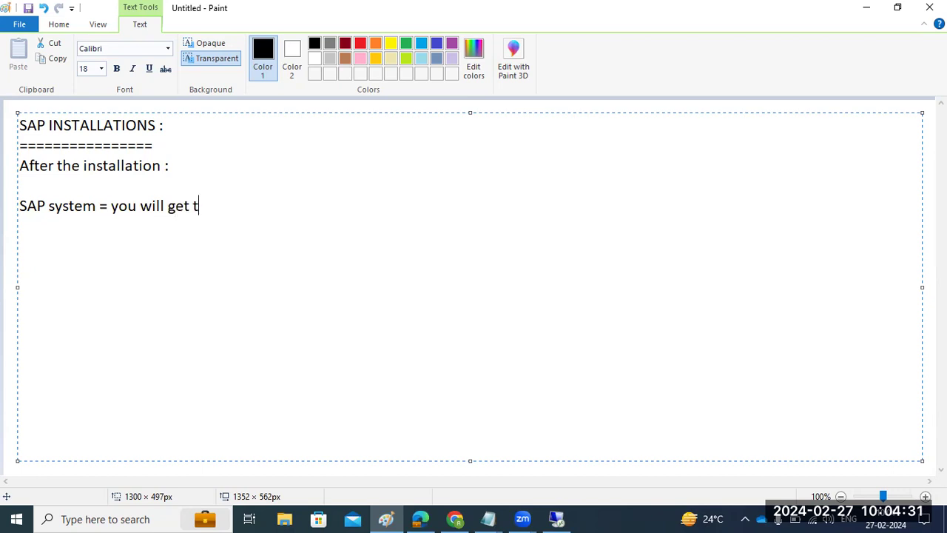
pyautogui.write('he 2 instances')
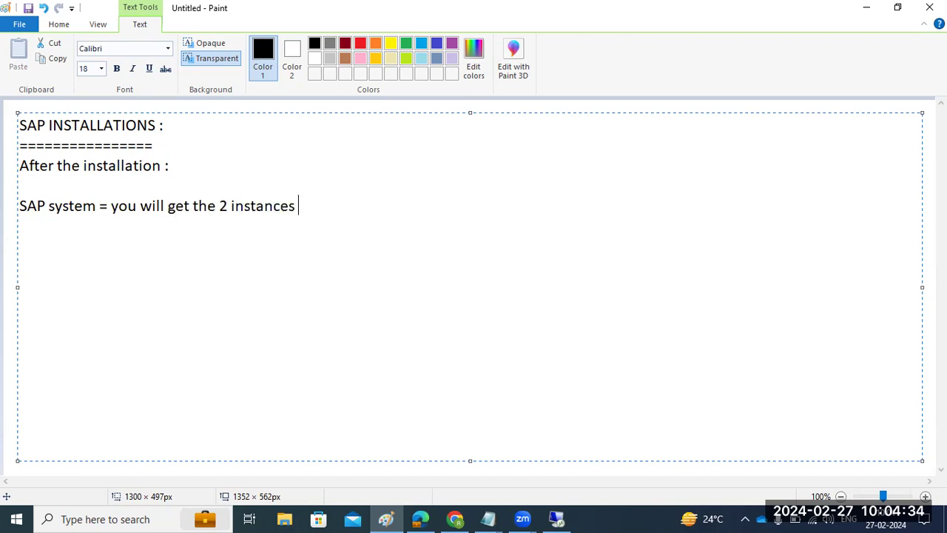
pyautogui.press('Return')
pyautogui.write('= PAS')
pyautogui.write('+ ')
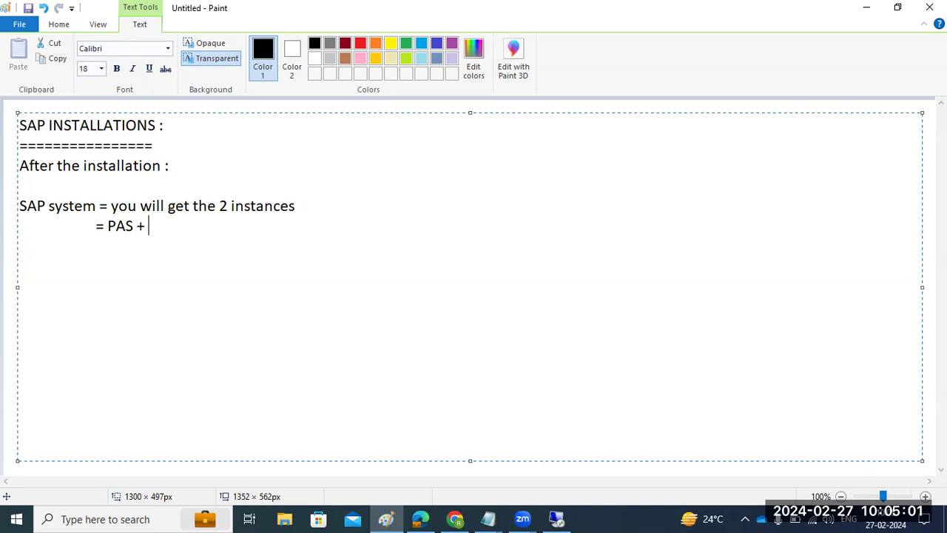
pyautogui.write('ASCS')
# - Add a line below PAS + ASCS made of a row of dashes followed by "Additional a server +AAS ==="
pyautogui.press('Return')
pyautogui.write('------------------')
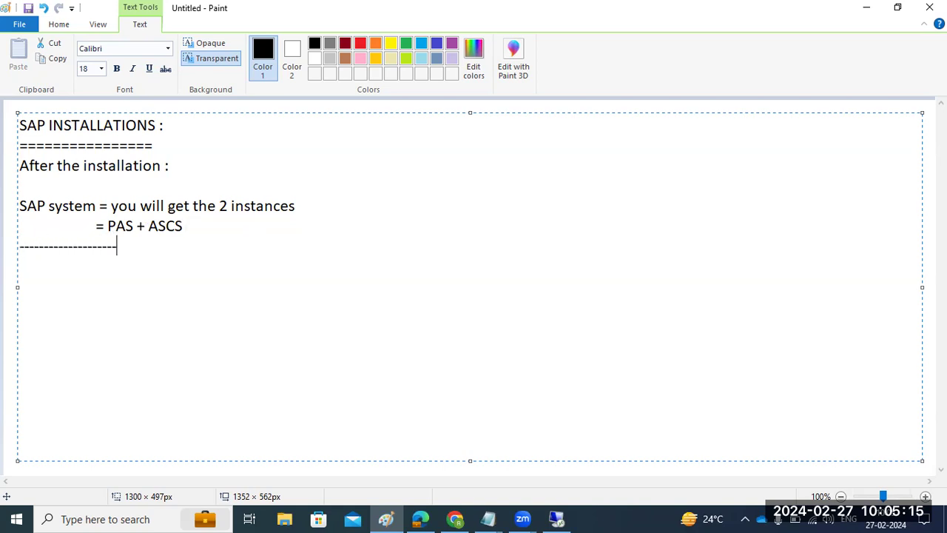
pyautogui.write('Additi')
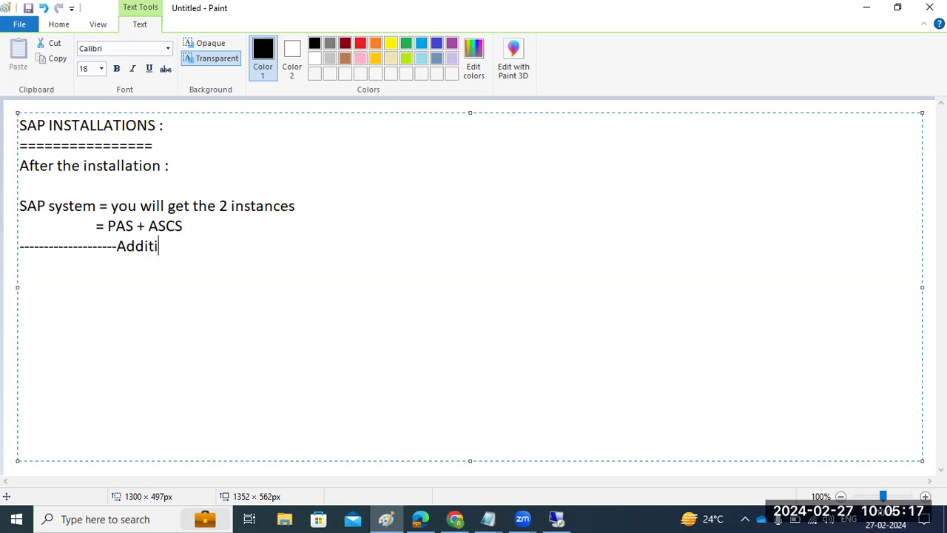
pyautogui.write('onal a server +AAS ')
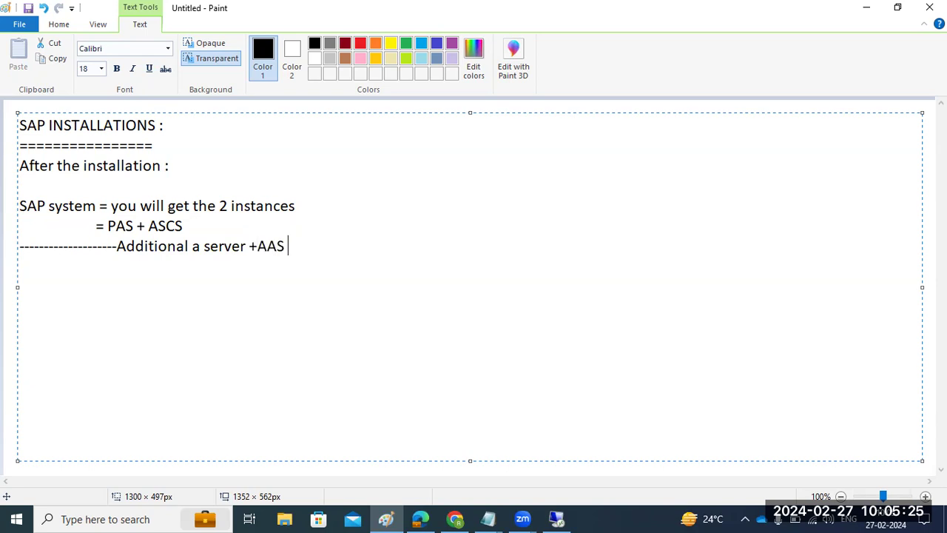
pyautogui.write('===')
# - Highlight the PAS, AAS and ASCS instance names in the notes one after another to point them out
pyautogui.moveTo(109, 227); pyautogui.dragTo(130, 227)
pyautogui.click(119, 231)
pyautogui.moveTo(108, 226); pyautogui.dragTo(134, 225)
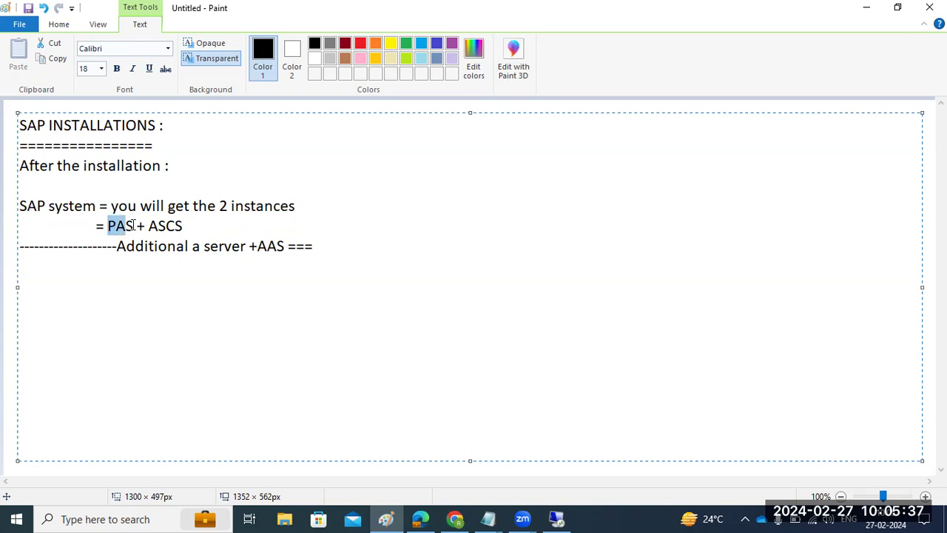
pyautogui.moveTo(258, 246); pyautogui.dragTo(284, 247)
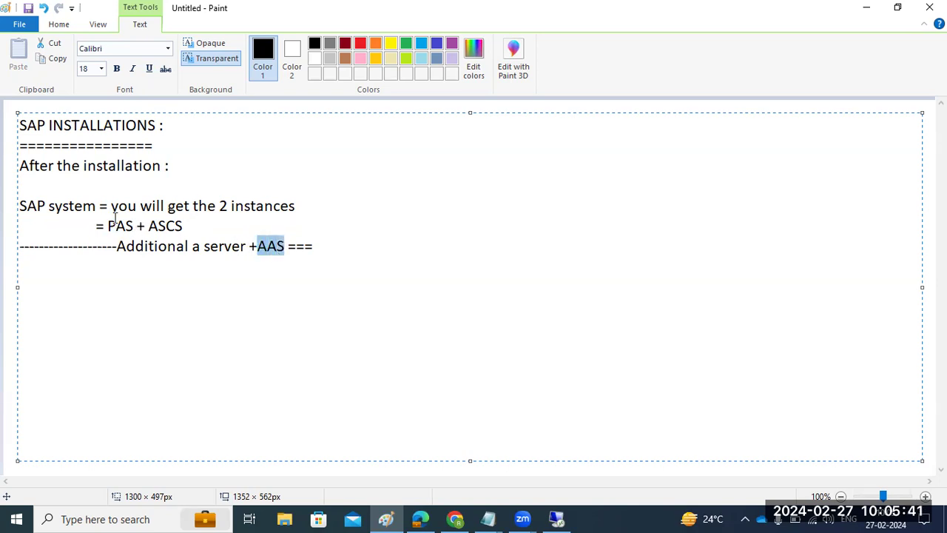
pyautogui.moveTo(108, 225); pyautogui.dragTo(132, 226)
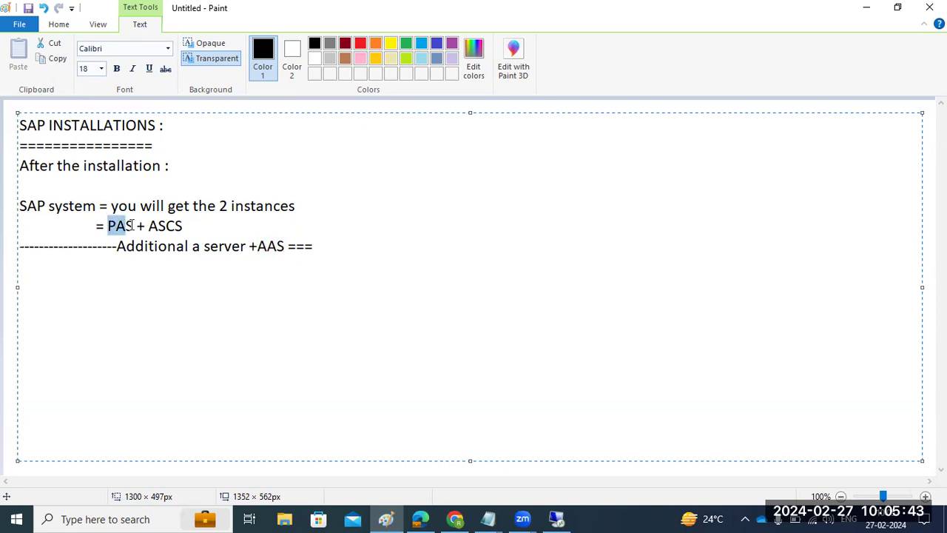
pyautogui.click(258, 246)
pyautogui.moveTo(261, 246); pyautogui.dragTo(284, 247)
pyautogui.click(329, 247)
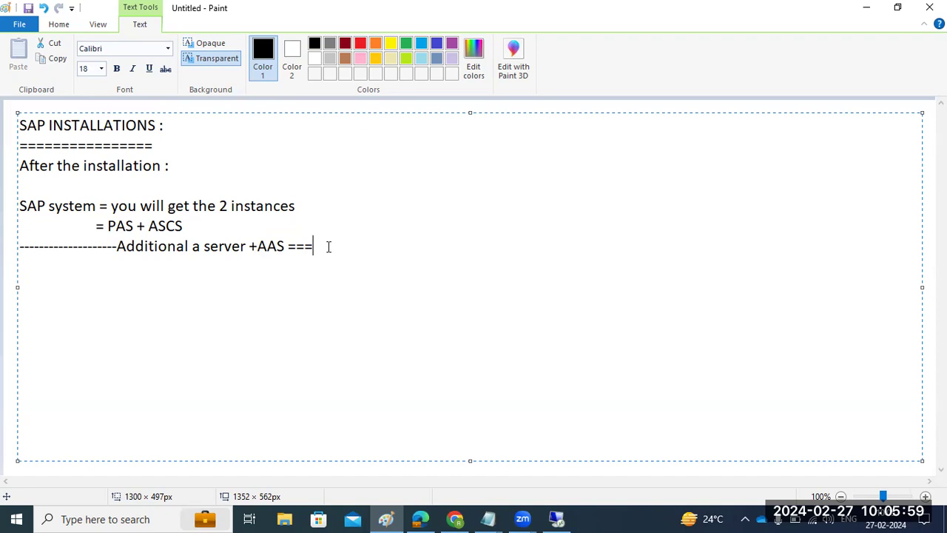
pyautogui.moveTo(149, 224); pyautogui.dragTo(185, 225)
pyautogui.click(324, 250)
pyautogui.moveTo(323, 250); pyautogui.dragTo(47, 226)
pyautogui.click(123, 224)
pyautogui.moveTo(186, 225); pyautogui.dragTo(107, 224)
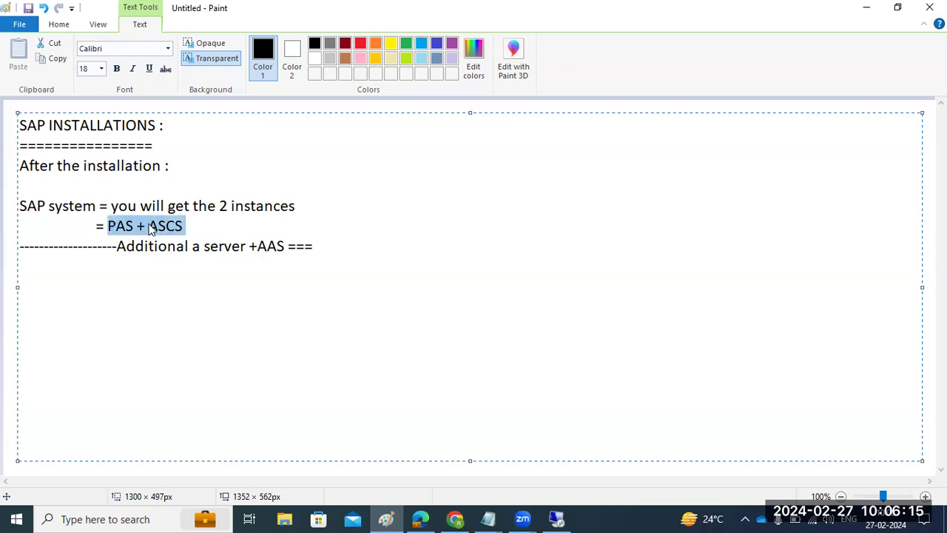
# - Add a new line after the AAS line reading "--------SAP family memebrs will sstay"
pyautogui.click(336, 243)
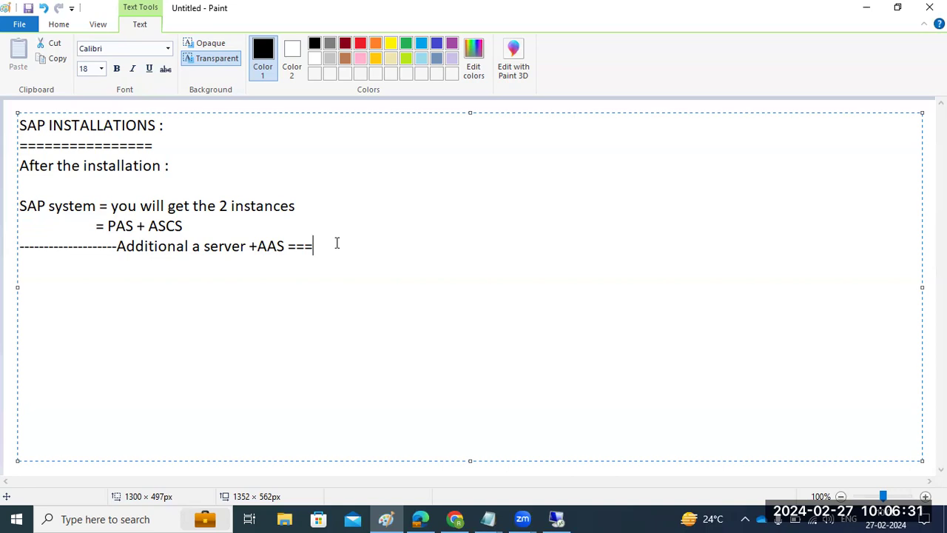
pyautogui.press('Return')
pyautogui.write('--------')
pyautogui.write('SAP famili')
pyautogui.press('BackSpace')
pyautogui.press('BackSpace')
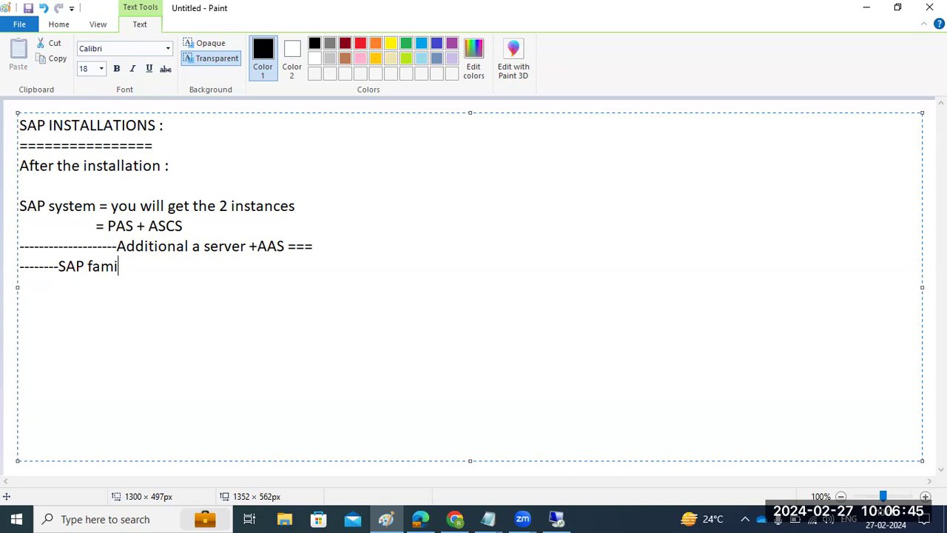
pyautogui.write('ly memebrs will sstay')
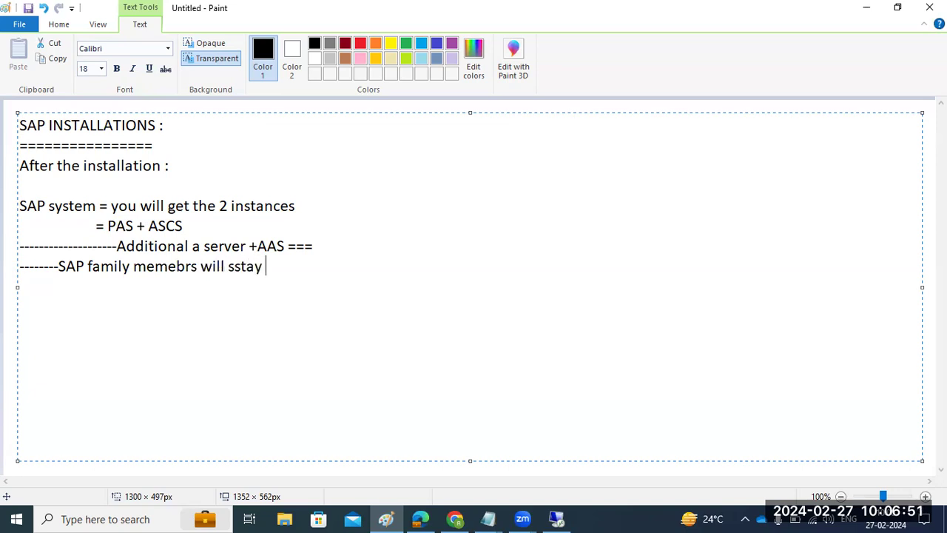
# - Continue the family line with "----SAP work processes ..7 work processes ---" and write "DVEBMGS" on the line below
pyautogui.write(' ----')
pyautogui.write('SAP wor')
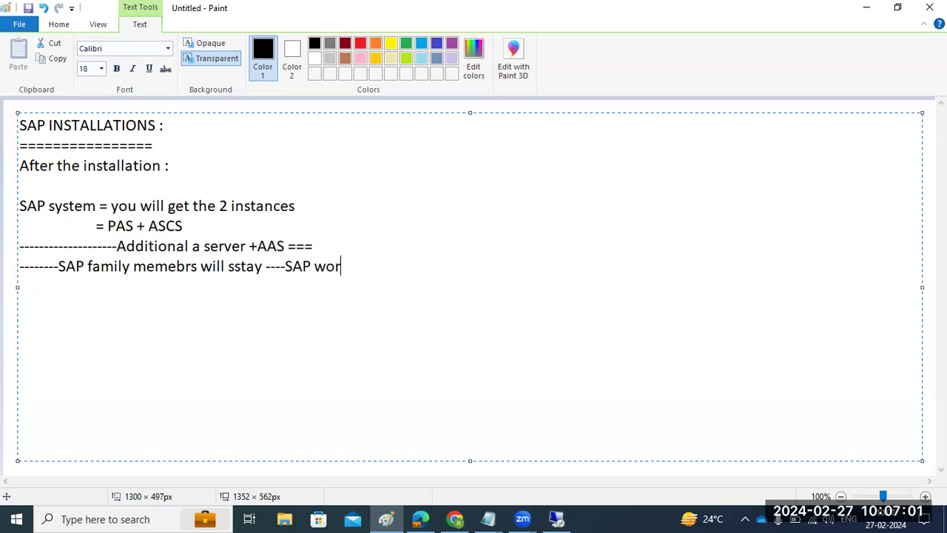
pyautogui.write('k processes ..')
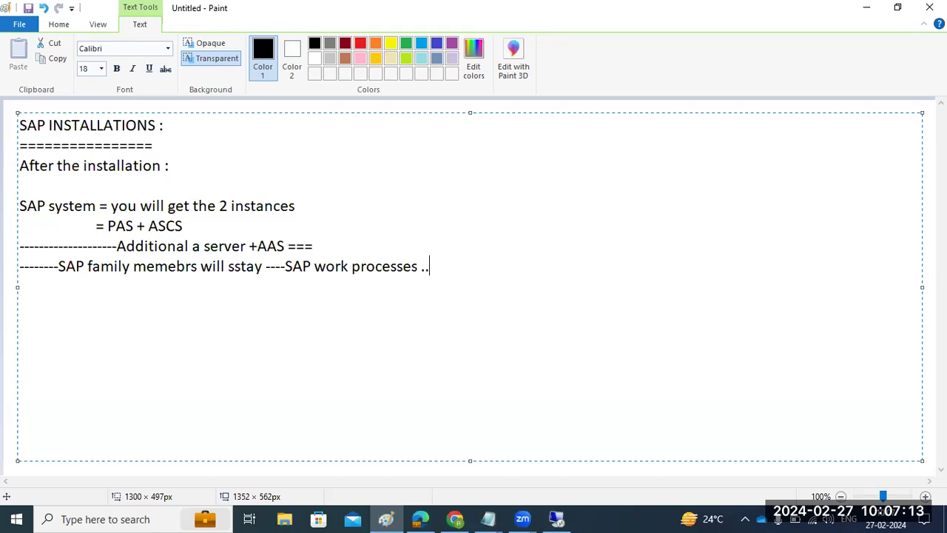
pyautogui.write('7 work')
pyautogui.write(' processes ')
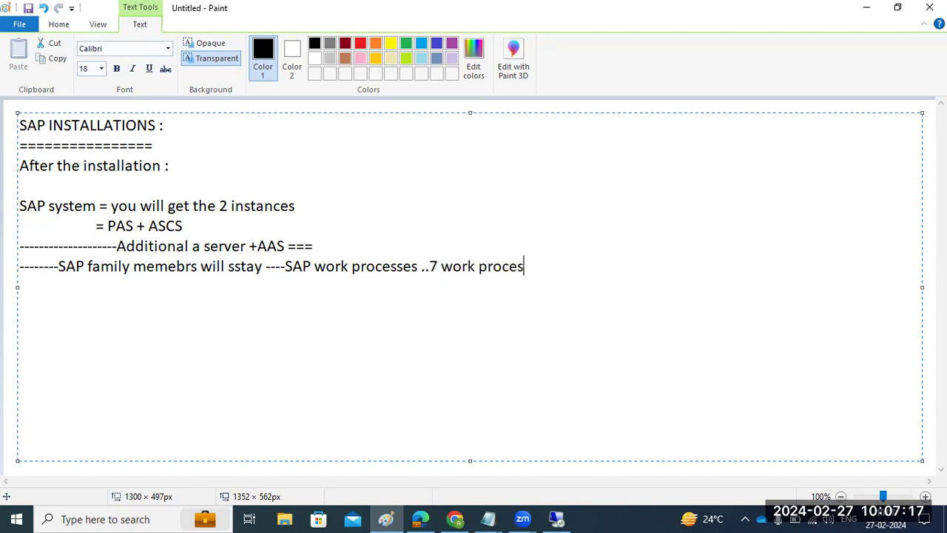
pyautogui.write('---')
pyautogui.write('DVE')
pyautogui.write('BMGS')
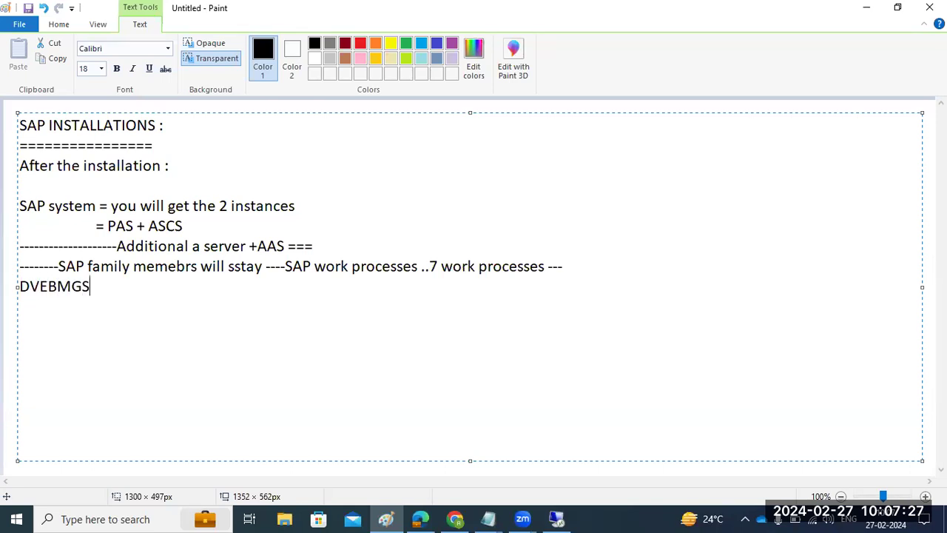
# - Leave a blank line under DVEBMGS and list "D- dialog WP" and "V - update WP"
pyautogui.write('D- d')
pyautogui.write('i')
pyautogui.write('ialog ')
pyautogui.write('WP')
pyautogui.press('Return')
pyautogui.write('V - update WPE -')
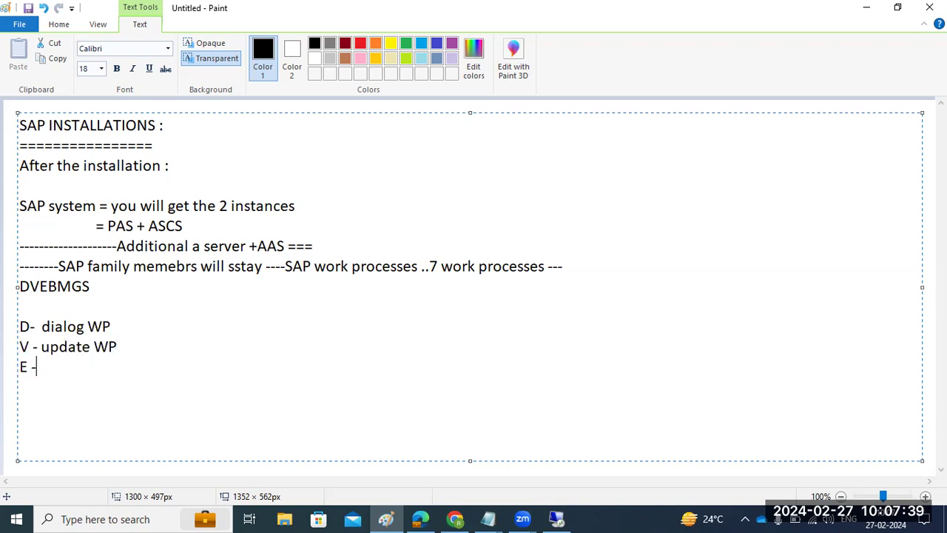
# - Complete the E entry of the work process list as "E -enqueue" and start the B line
pyautogui.write('eneuqeue')
pyautogui.press('BackSpace')
pyautogui.press('BackSpace')
pyautogui.press('BackSpace')
pyautogui.press('BackSpace')
pyautogui.press('BackSpace')
pyautogui.press('BackSpace')
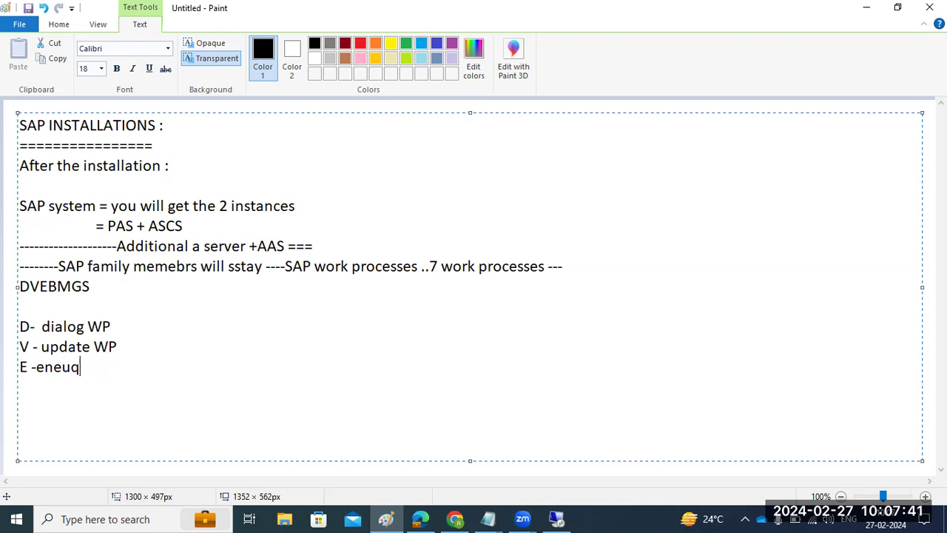
pyautogui.write('qeue')
pyautogui.press('BackSpace')
pyautogui.press('BackSpace')
pyautogui.press('BackSpace')
pyautogui.write('ueue B')
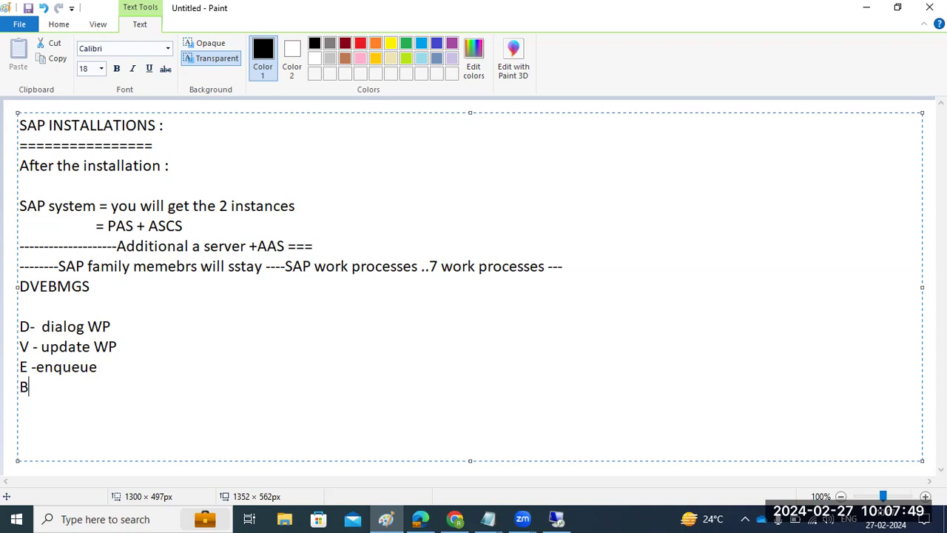
# - Complete the list with "B - background", "M- message seerver", "G - gteway WP" and "S-Spool", and commit the text to the canvas
pyautogui.write(' - backgrou')
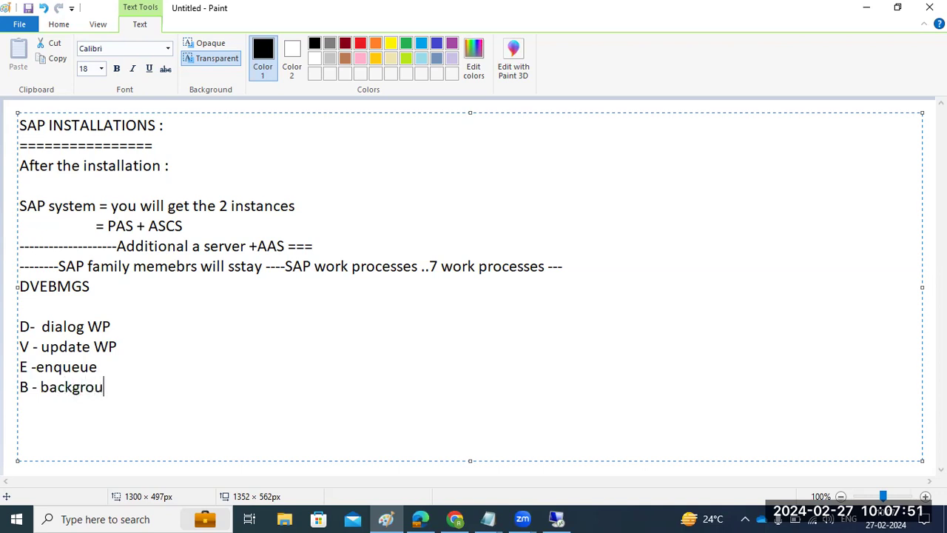
pyautogui.write('nd M- message seerver')
pyautogui.press('Return')
pyautogui.write('G - gteway')
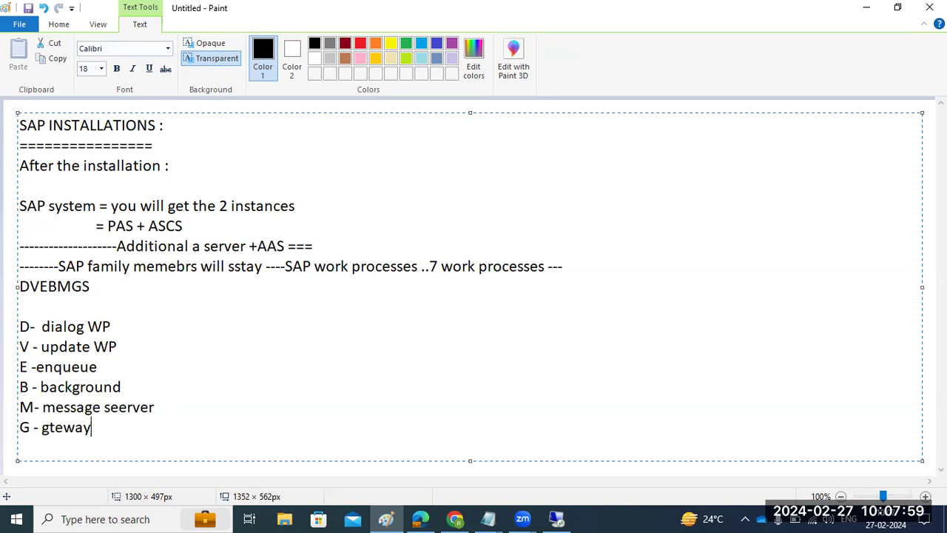
pyautogui.write(' WP S-Sp')
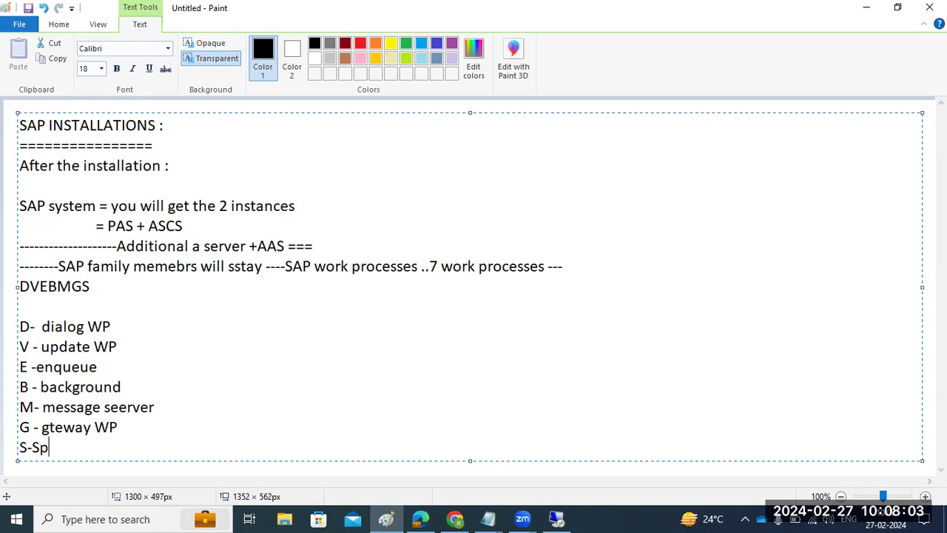
pyautogui.write('ool')
pyautogui.click(464, 467)
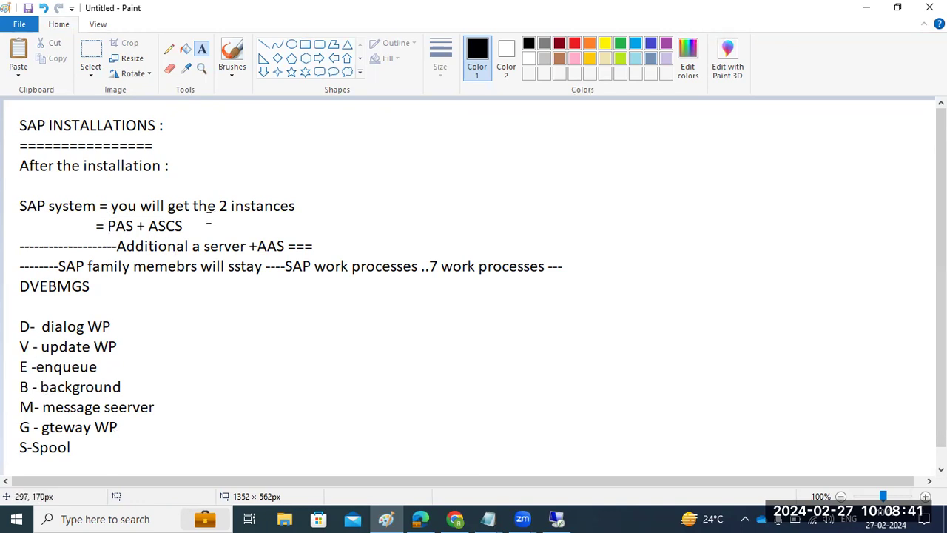
# - Switch to the remote Windows server, refresh its desktop, and search for "SAP" to launch the SAP Management Console
pyautogui.click(559, 518)
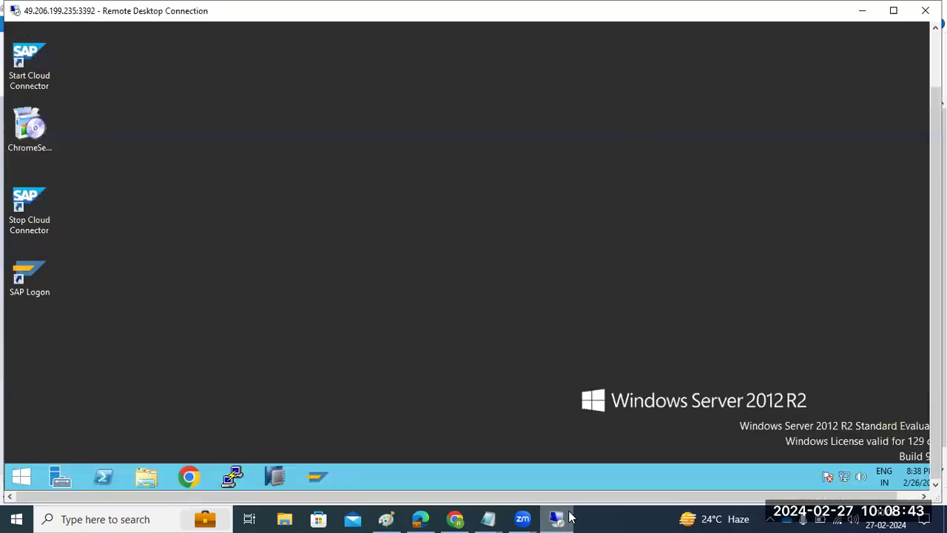
pyautogui.rightClick(178, 232)
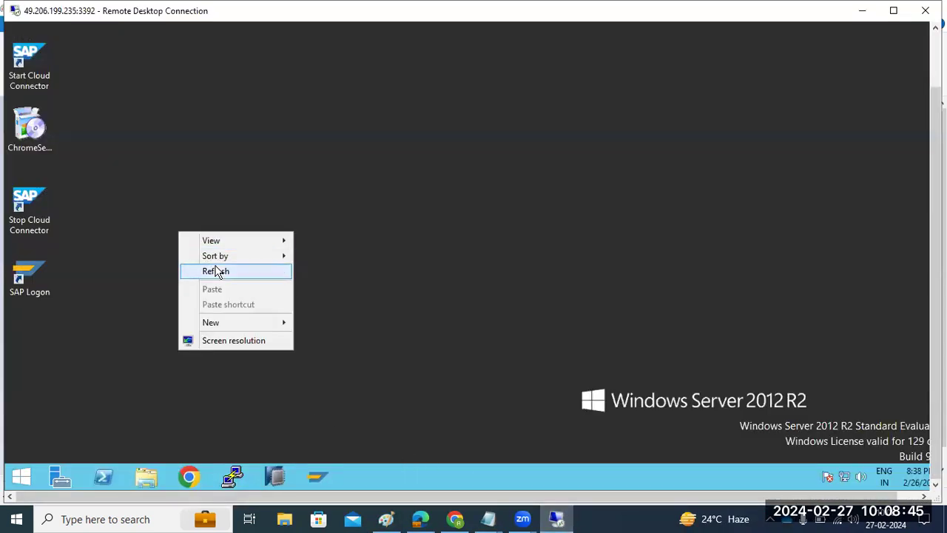
pyautogui.click(216, 271)
pyautogui.click(21, 476)
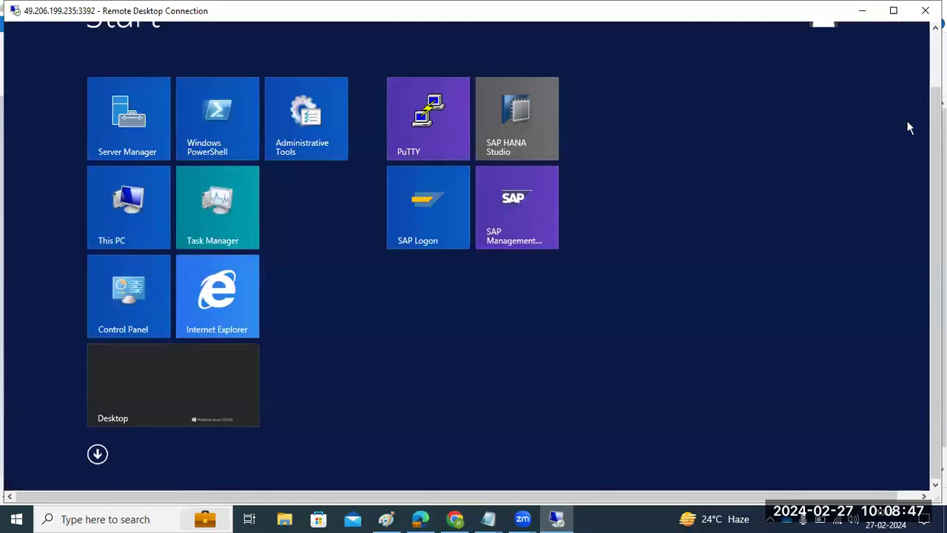
pyautogui.click(906, 77)
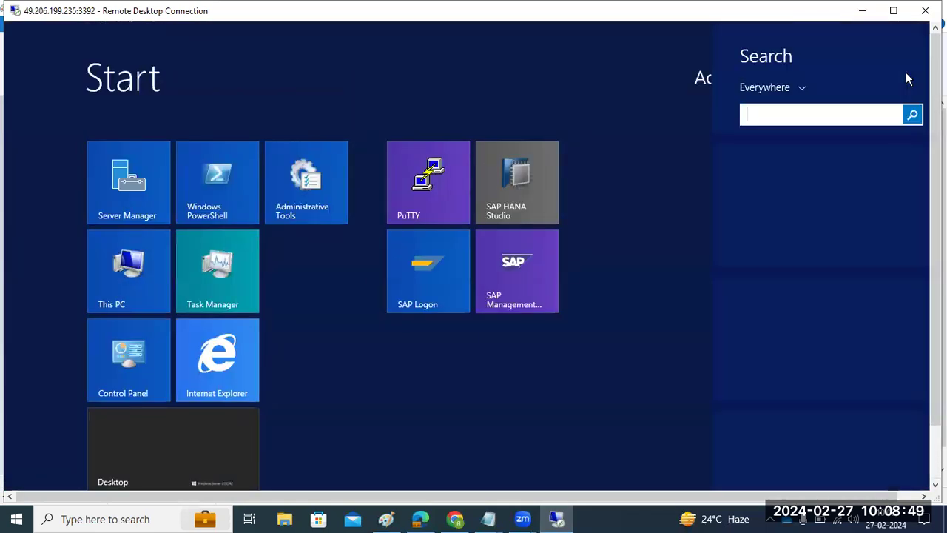
pyautogui.write('SAP Logon')
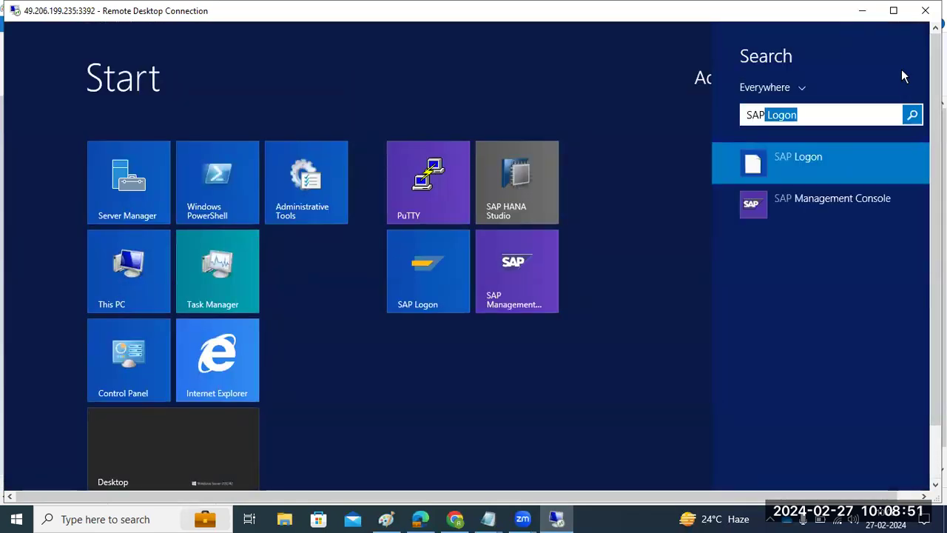
pyautogui.press('Return')
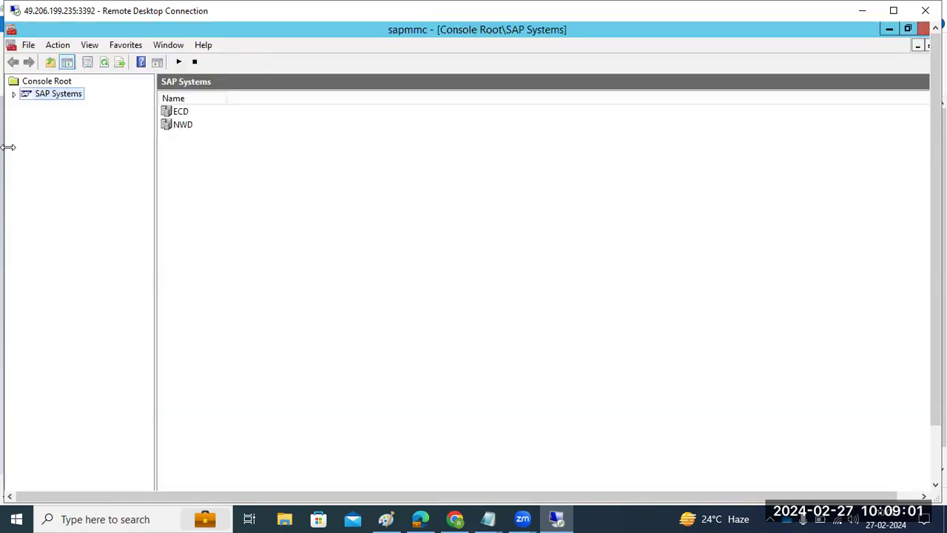
# - Expand SAP Systems and the NWD system in the console tree
pyautogui.click(13, 94)
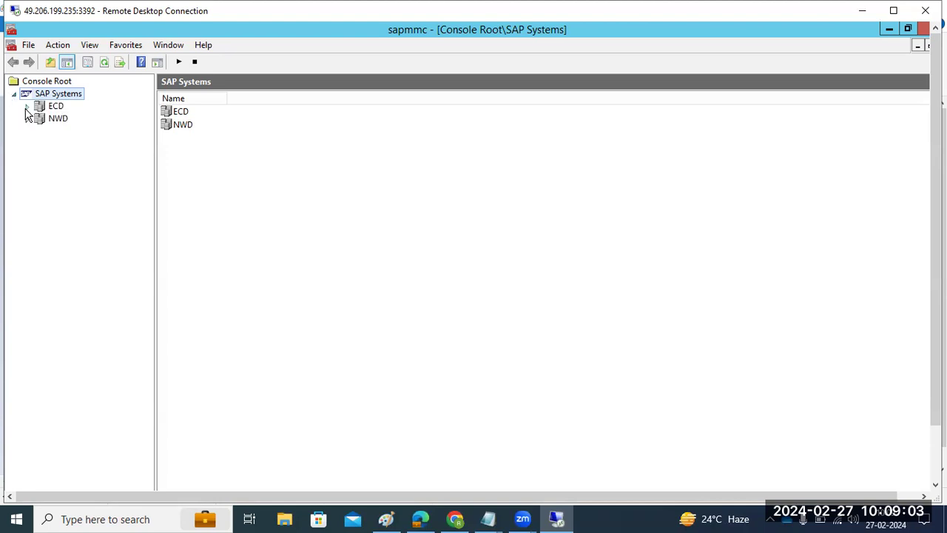
pyautogui.click(27, 107)
pyautogui.click(26, 107)
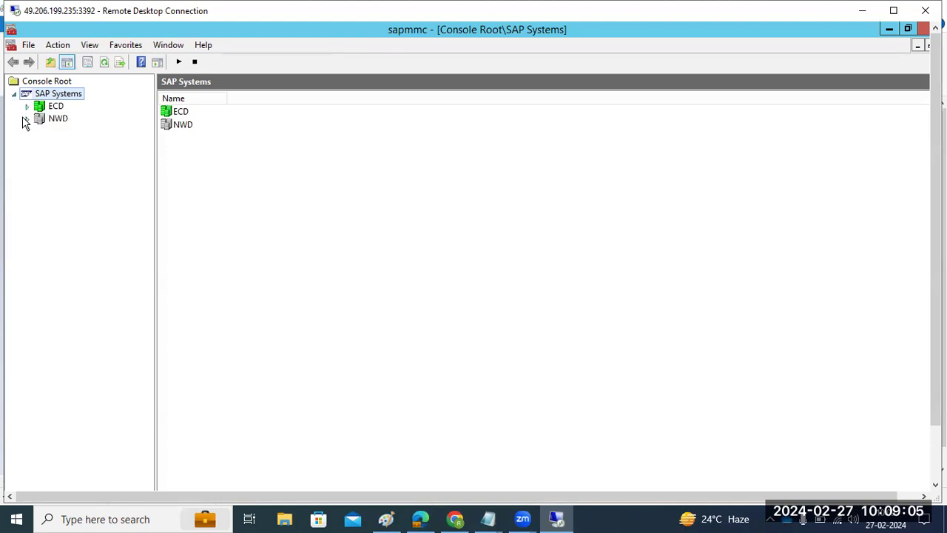
pyautogui.click(27, 119)
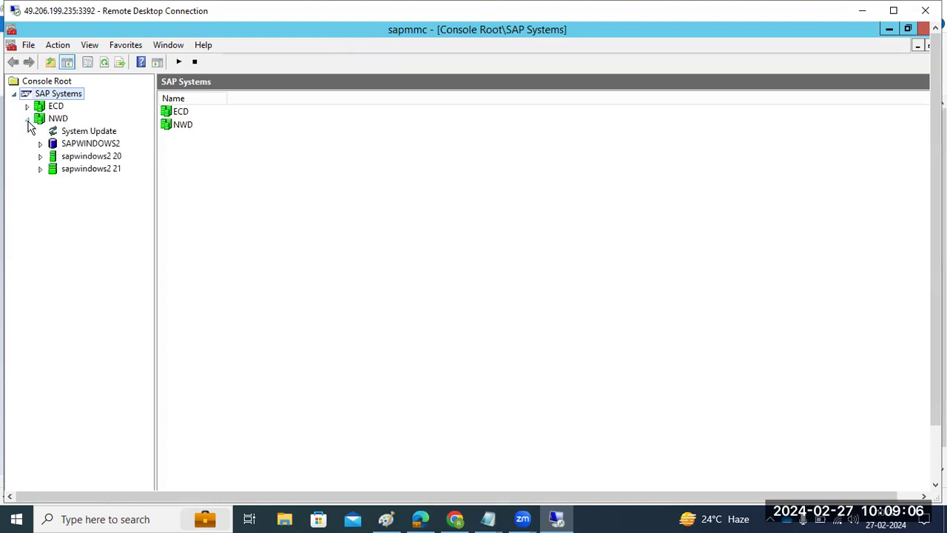
# - View the NWD instances sapwindows2 20 and sapwindows2 21 and expand both to show their components
pyautogui.click(65, 158)
pyautogui.click(65, 168)
pyautogui.click(65, 158)
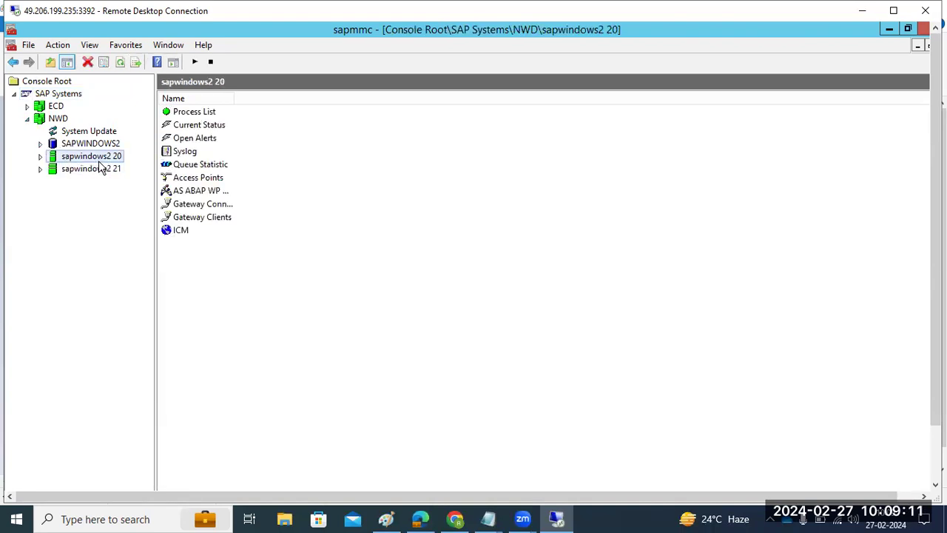
pyautogui.click(41, 157)
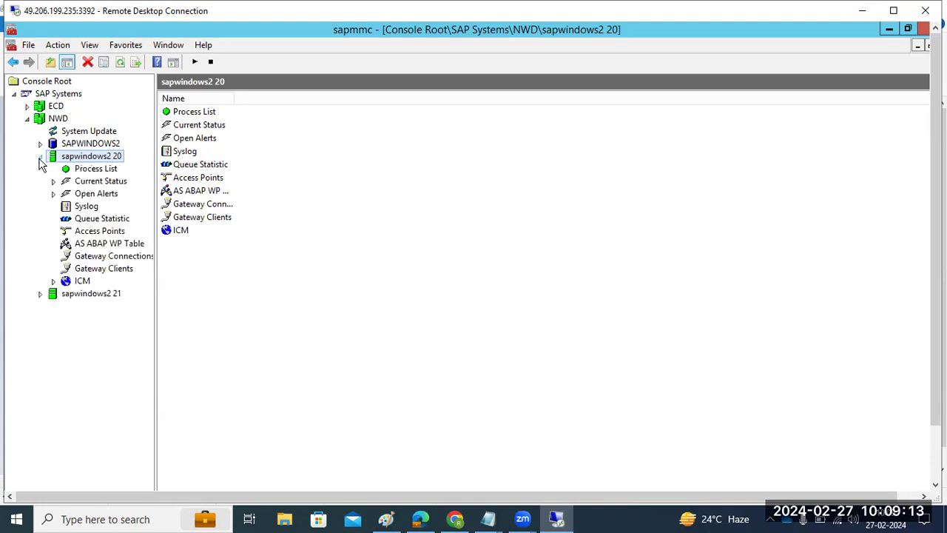
pyautogui.click(40, 294)
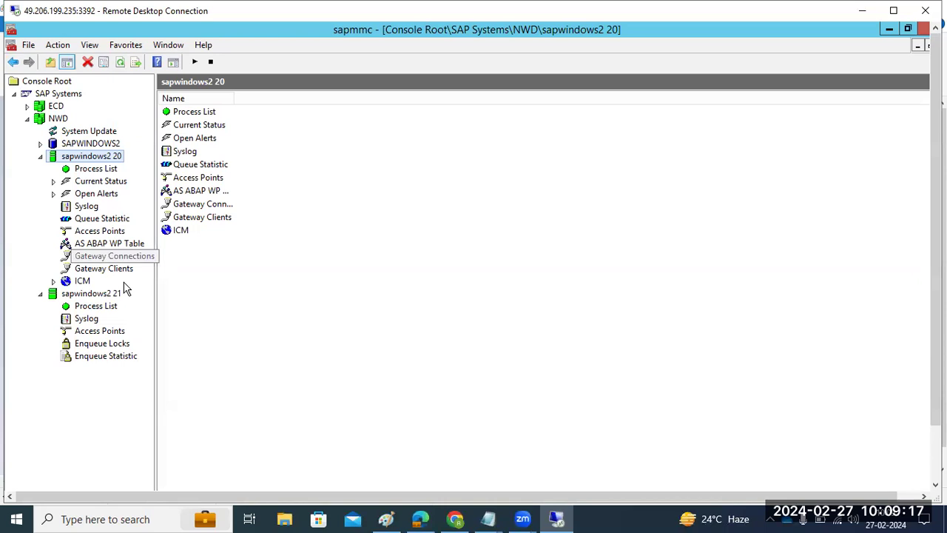
# - Switch to Paint to point out the ASCS entry in the notes, and return to the remote server
pyautogui.click(386, 519)
pyautogui.moveTo(148, 230); pyautogui.dragTo(184, 228)
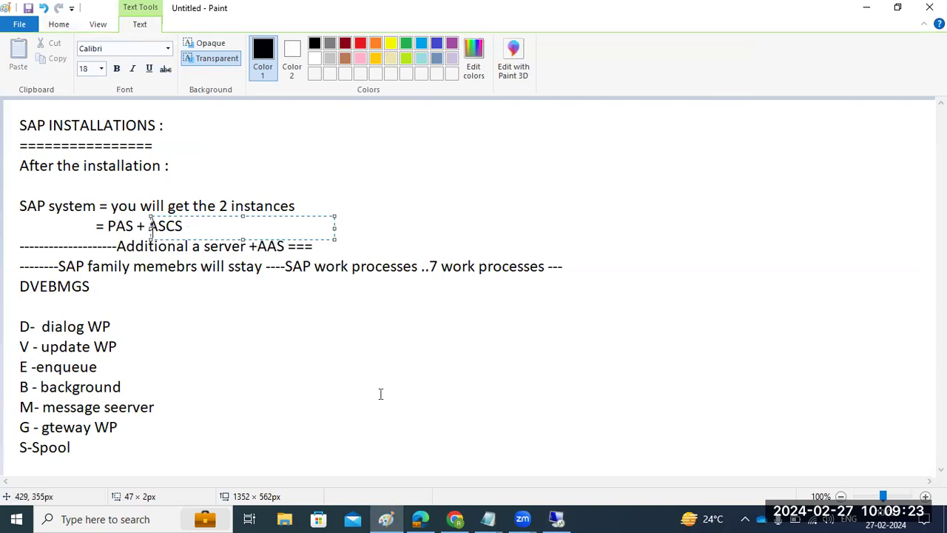
pyautogui.click(556, 518)
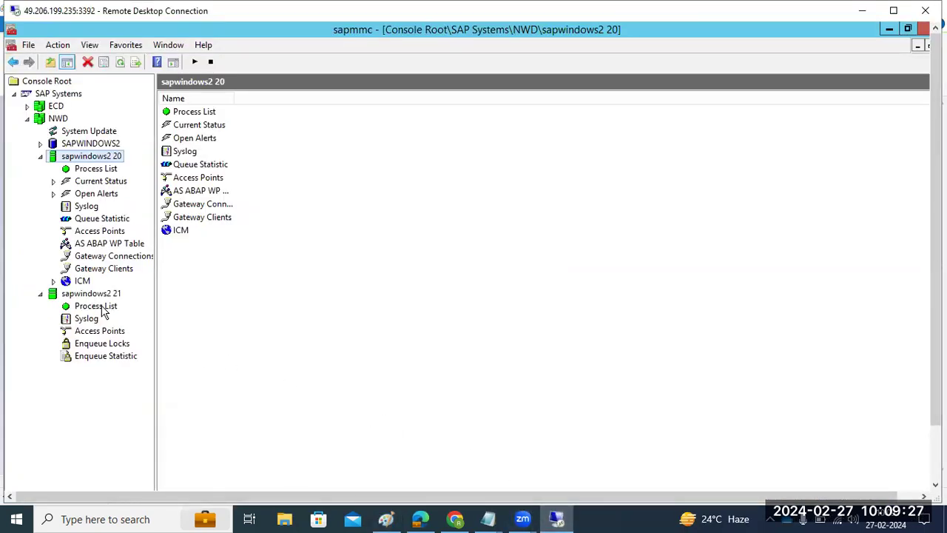
# - Collapse both sapwindows2 instances and view the NWD system's instance types
pyautogui.click(40, 156)
pyautogui.click(52, 119)
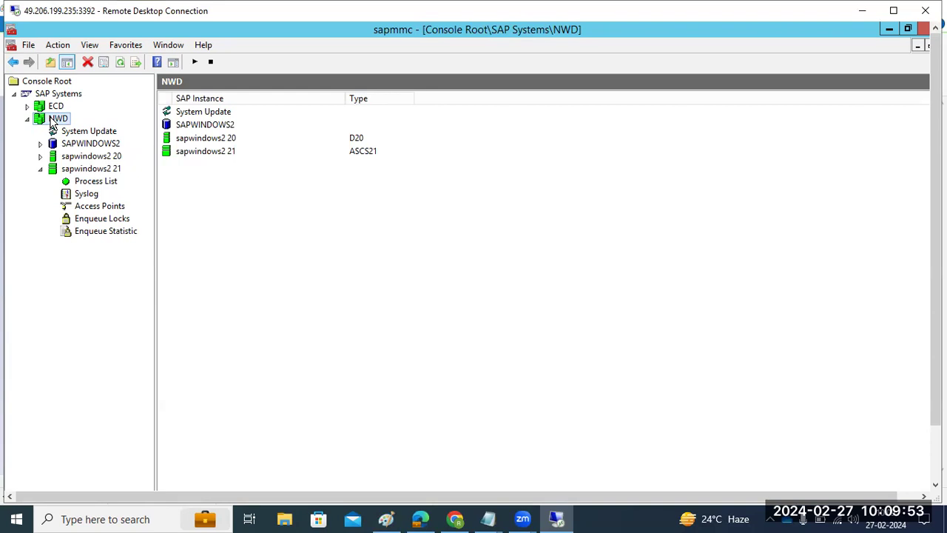
pyautogui.click(41, 169)
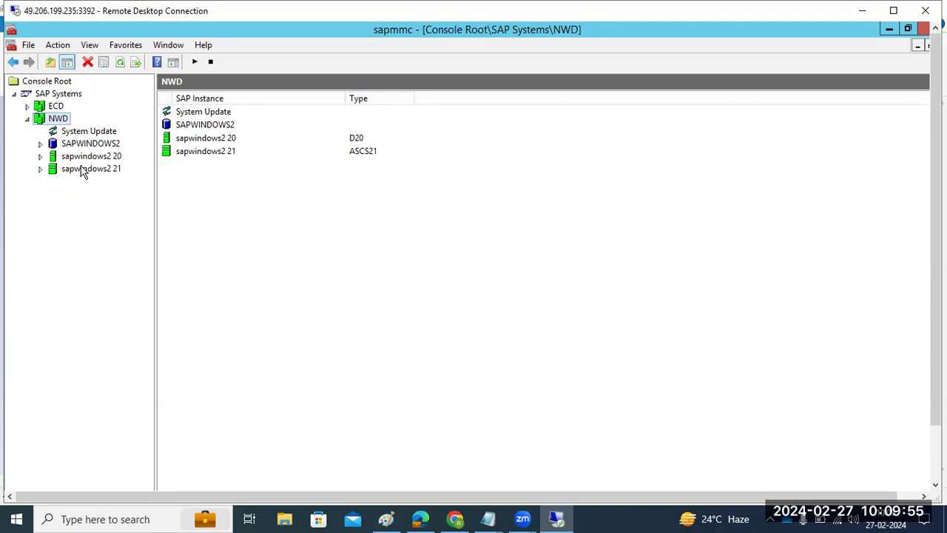
# - Compare the components of instances sapwindows2 20 and sapwindows2 21 by viewing them alternately
pyautogui.click(82, 169)
pyautogui.click(84, 157)
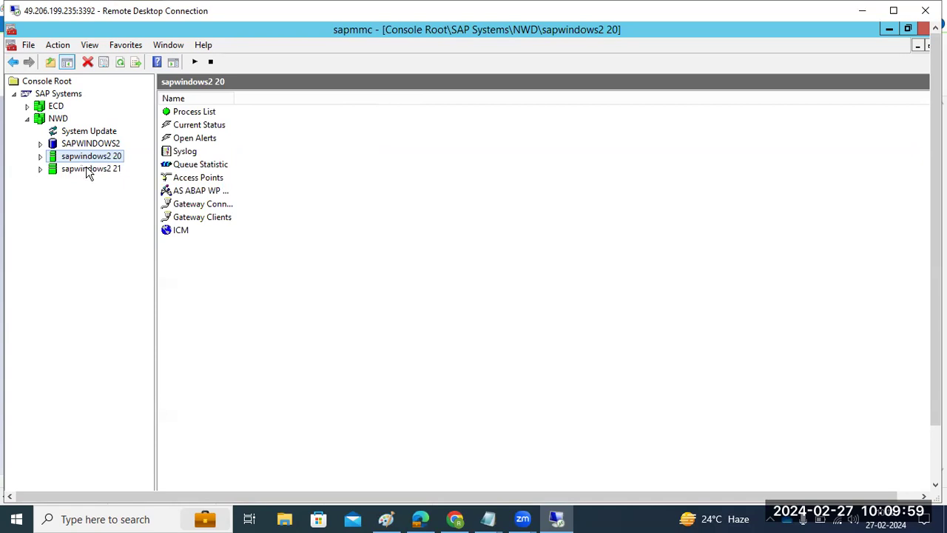
pyautogui.click(85, 169)
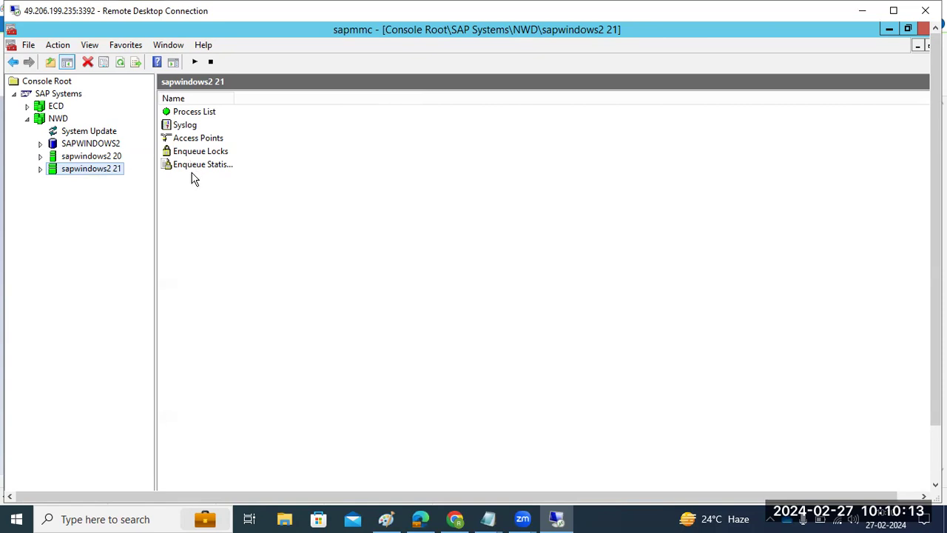
pyautogui.click(114, 158)
pyautogui.click(117, 167)
pyautogui.click(114, 157)
pyautogui.click(117, 170)
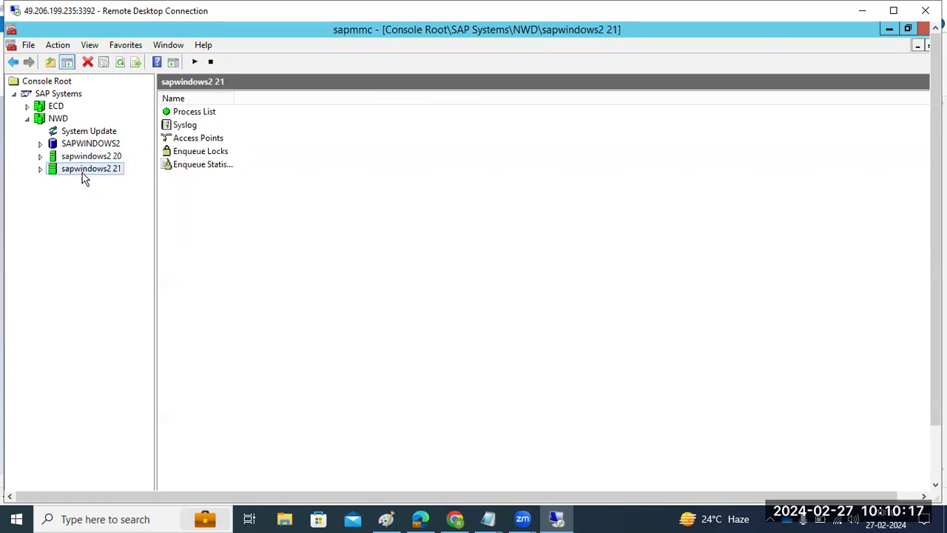
# - Open the Process List of sapwindows2 21 and examine the message server and enqueue server processes
pyautogui.click(40, 169)
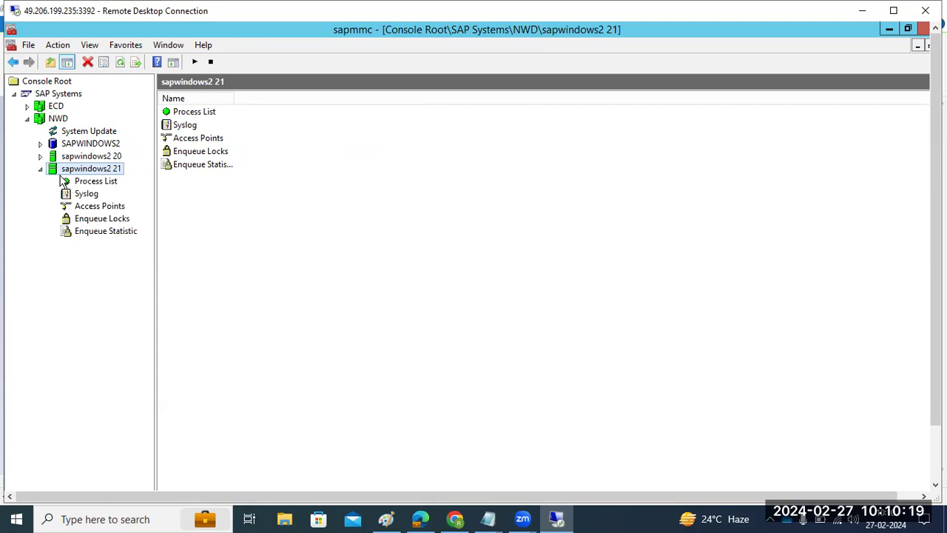
pyautogui.click(80, 183)
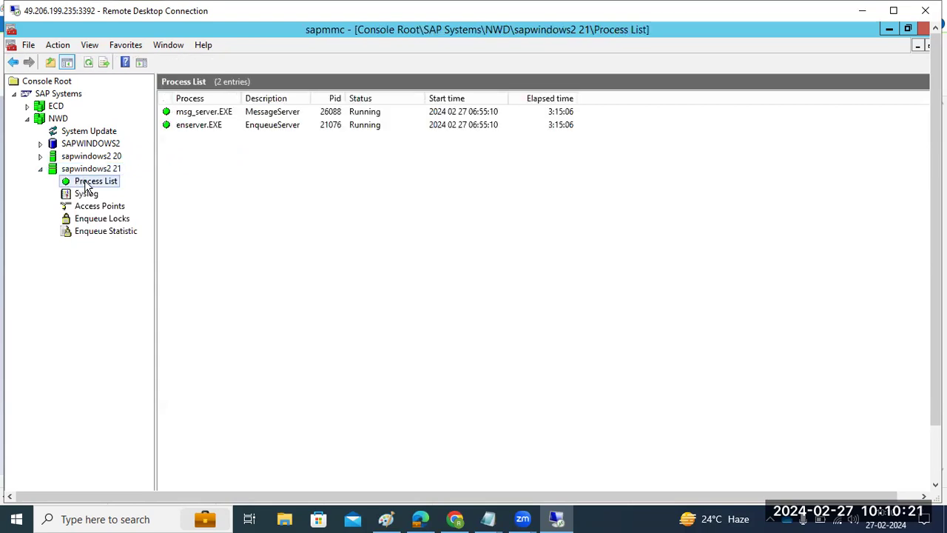
pyautogui.click(210, 116)
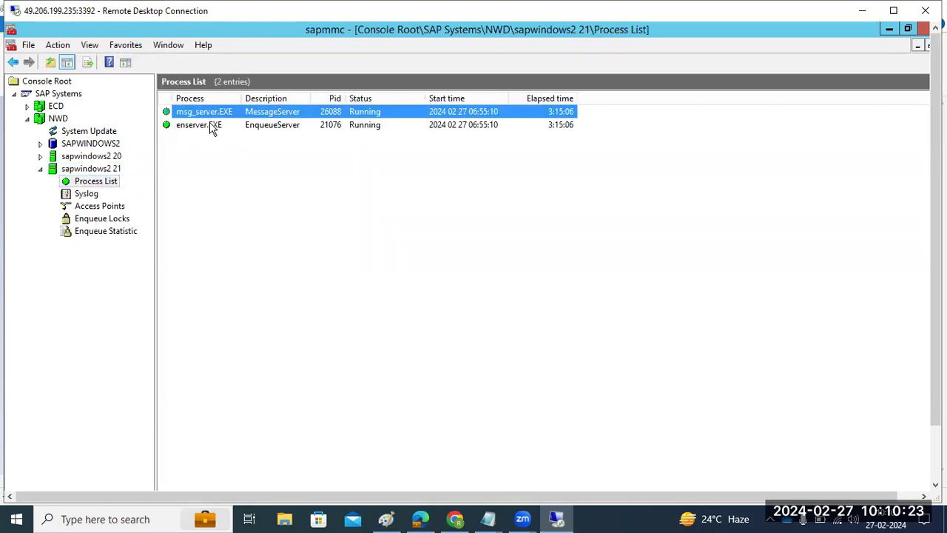
pyautogui.click(214, 127)
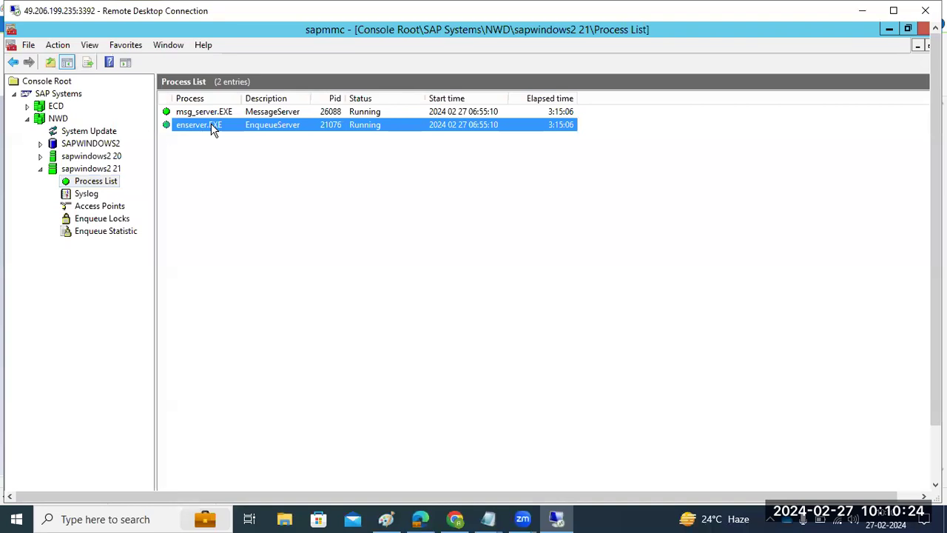
# - Open the AS ABAP WP Table of sapwindows2 20, authenticating with the administrator account's password
pyautogui.click(41, 156)
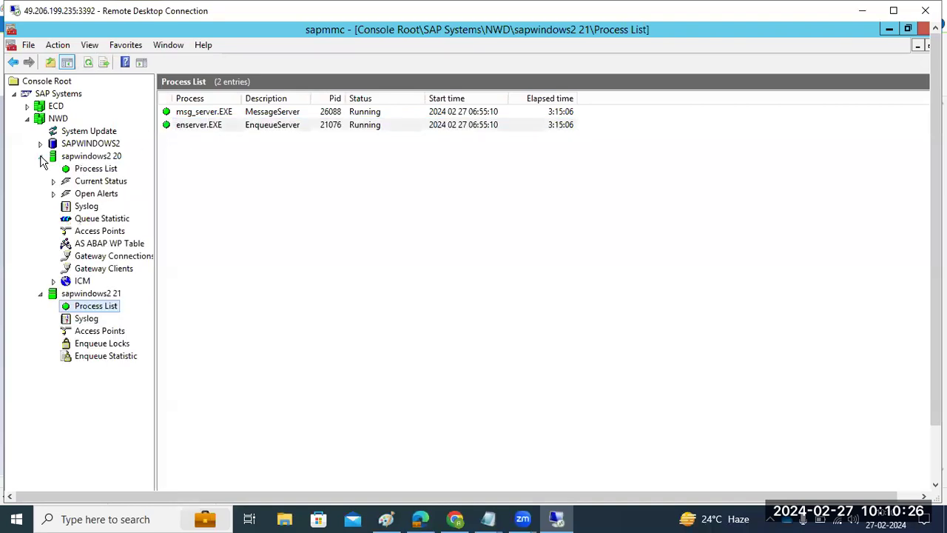
pyautogui.click(104, 245)
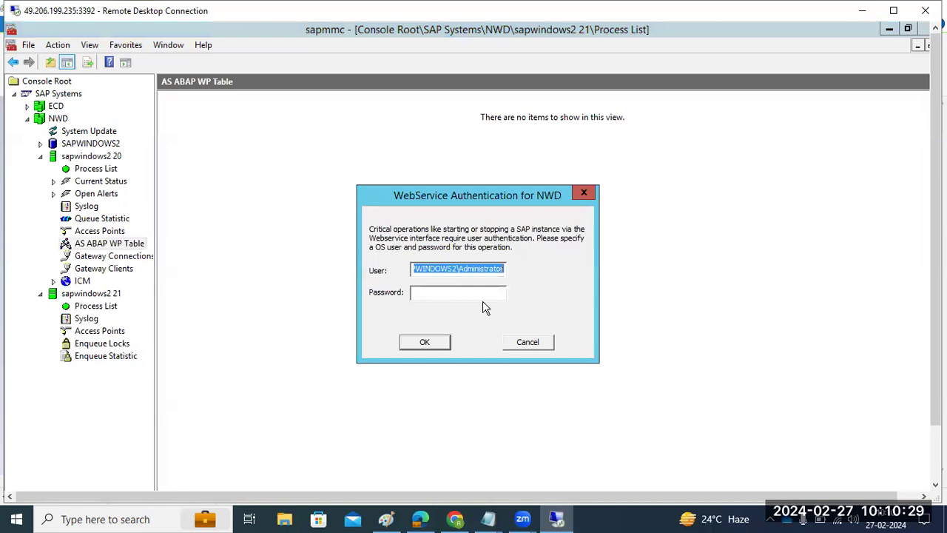
pyautogui.click(484, 295)
pyautogui.write('*****')
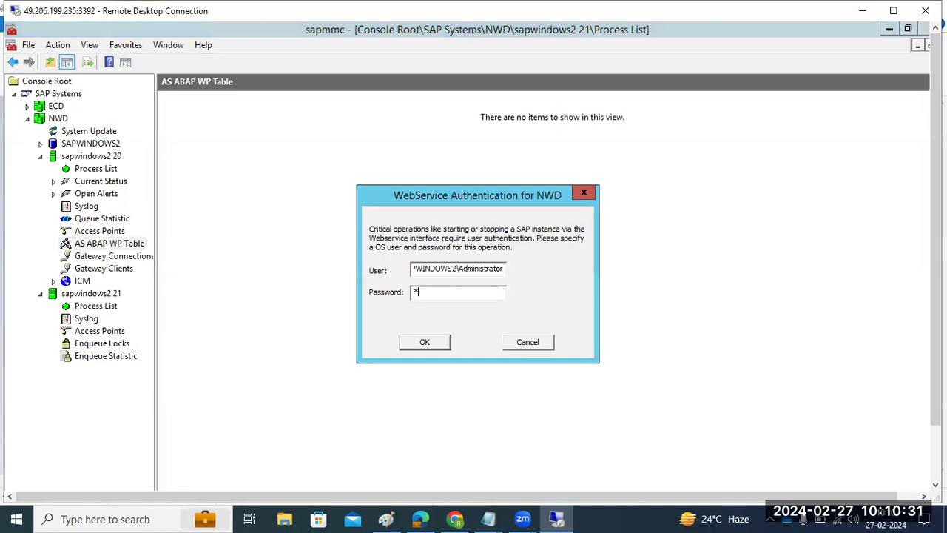
pyautogui.write('****')
pyautogui.press('Return')
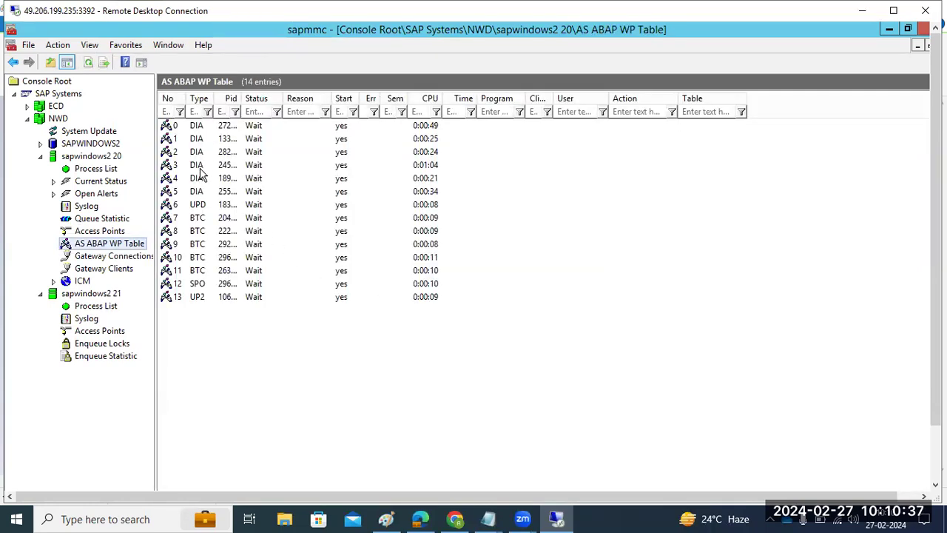
# - Examine the update, background and spool work processes, check the gateway in sapwindows2 20's Process List, and return to the AS ABAP WP Table
pyautogui.click(205, 208)
pyautogui.click(198, 221)
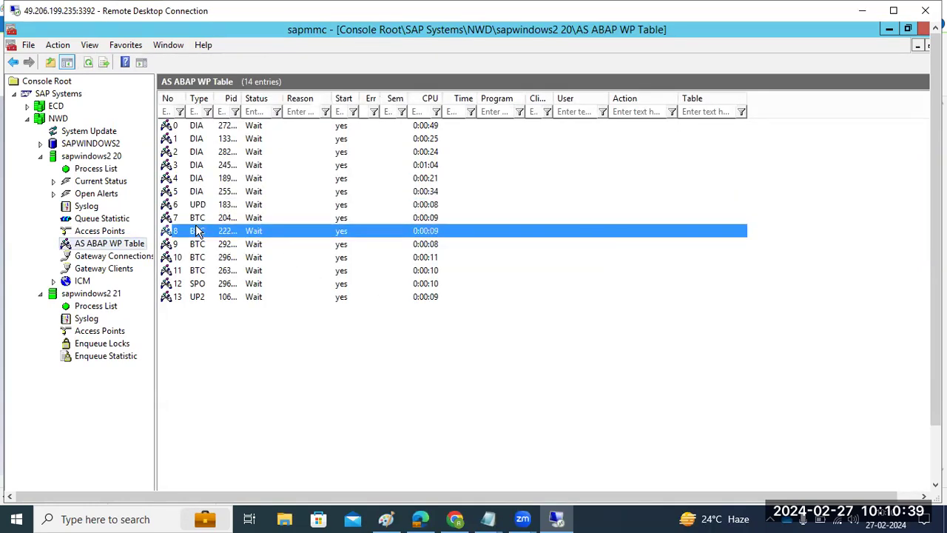
pyautogui.click(198, 285)
pyautogui.click(96, 169)
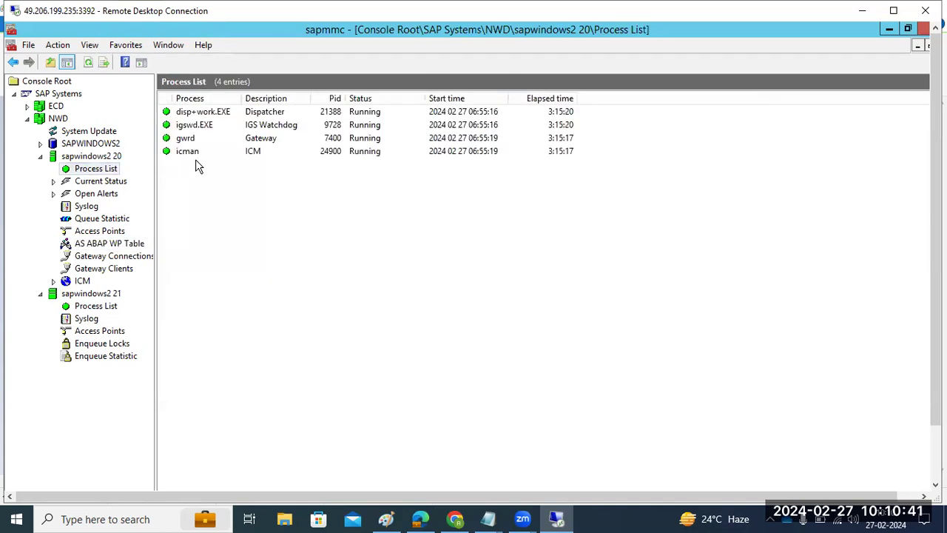
pyautogui.click(204, 141)
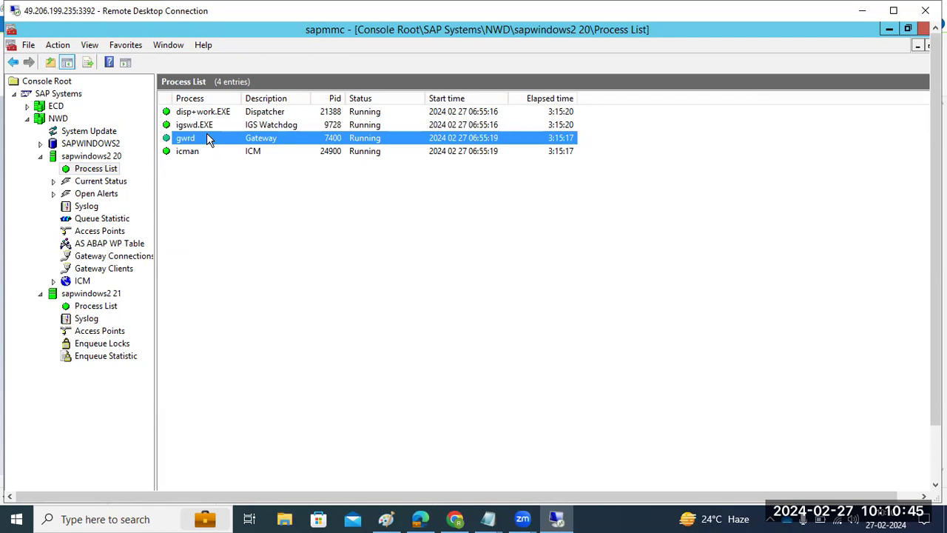
pyautogui.click(103, 245)
# - Switch to Paint, discard the empty text box, and write "ASCS - M+E" in a new one about 643 × 214 px beside the work process list
pyautogui.click(386, 518)
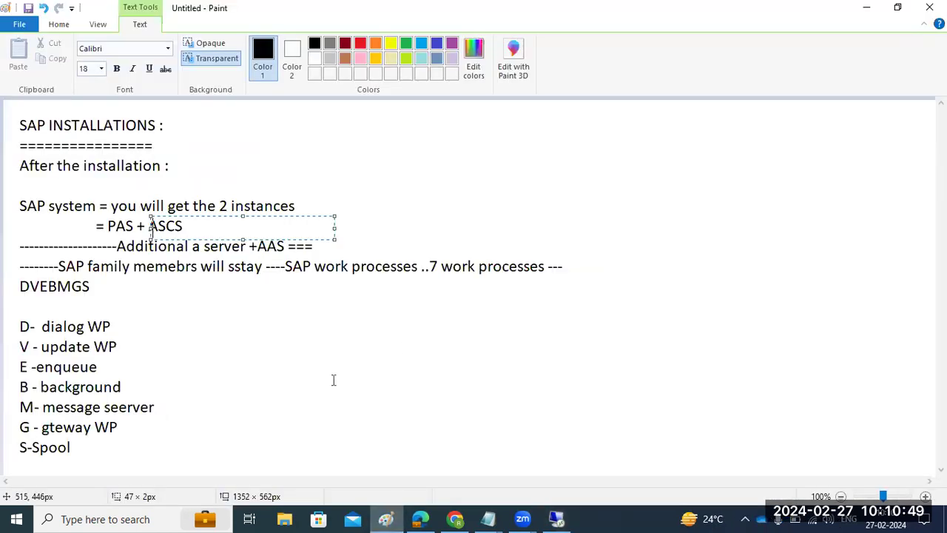
pyautogui.click(345, 311)
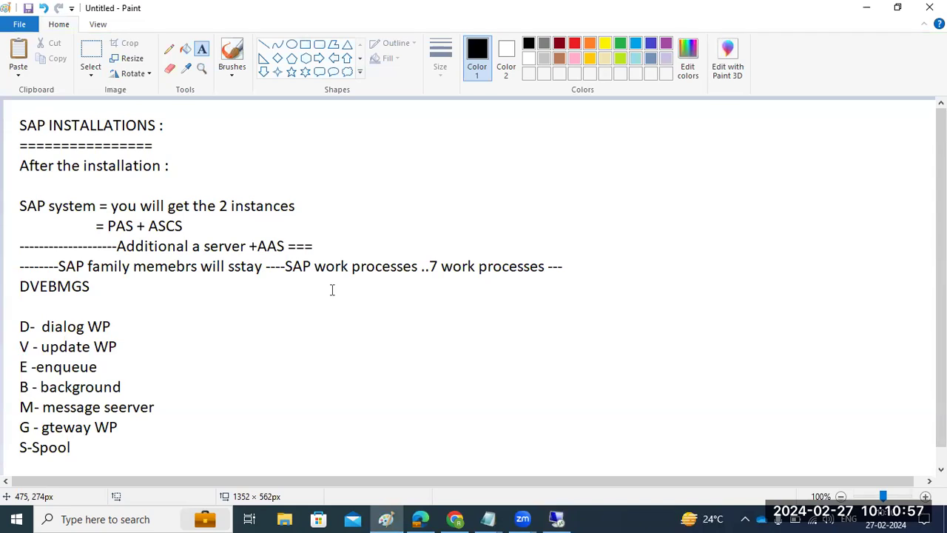
pyautogui.moveTo(214, 298); pyautogui.dragTo(660, 447)
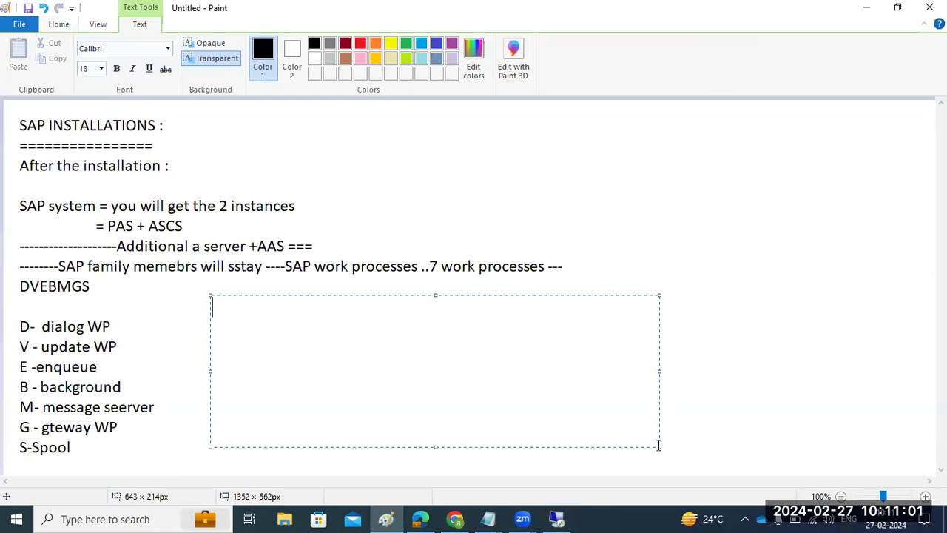
pyautogui.write('ASCS - M+E')
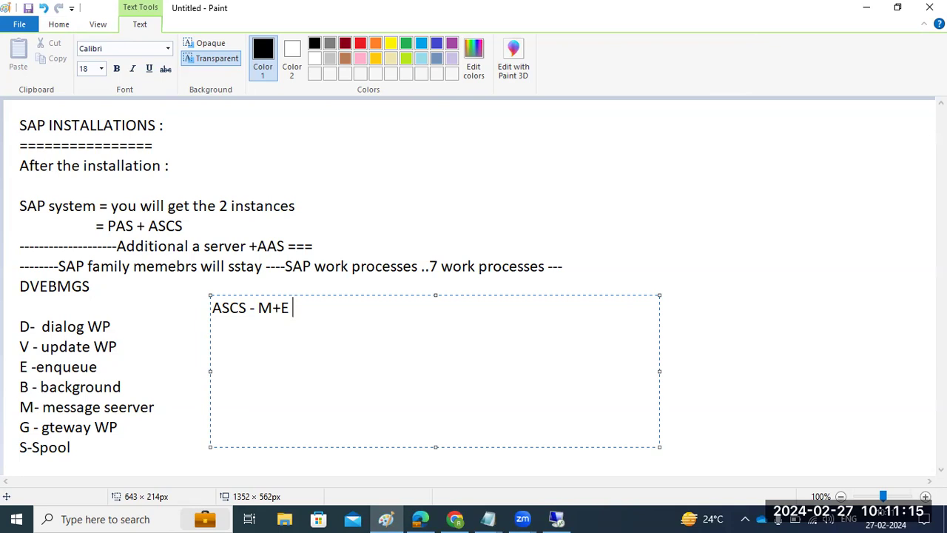
# - Add the line "PAS /AAS = DVBGS" below "ASCS - M+E" and commit the text box
pyautogui.press('Return')
pyautogui.write('PAD')
pyautogui.press('BackSpace')
pyautogui.write('S -')
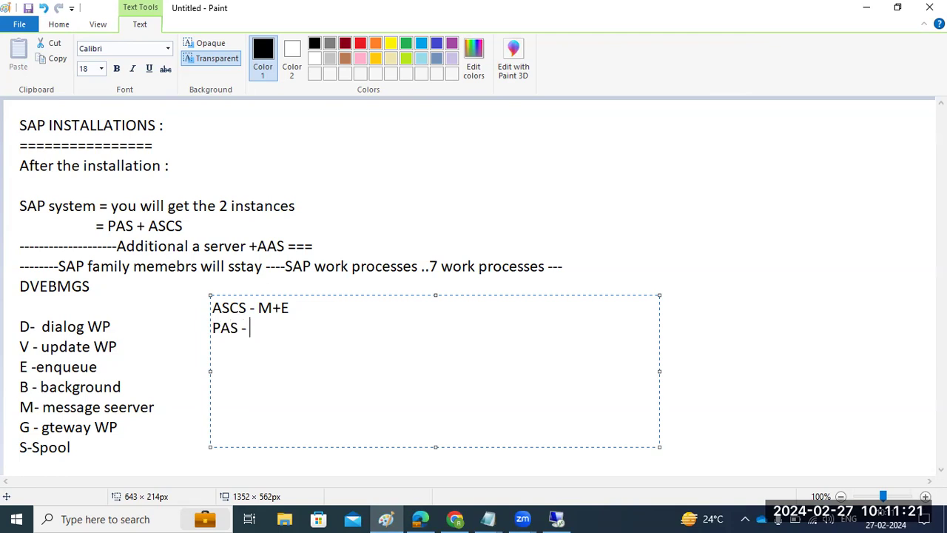
pyautogui.press('BackSpace')
pyautogui.press('BackSpace')
pyautogui.write('/AAS = D')
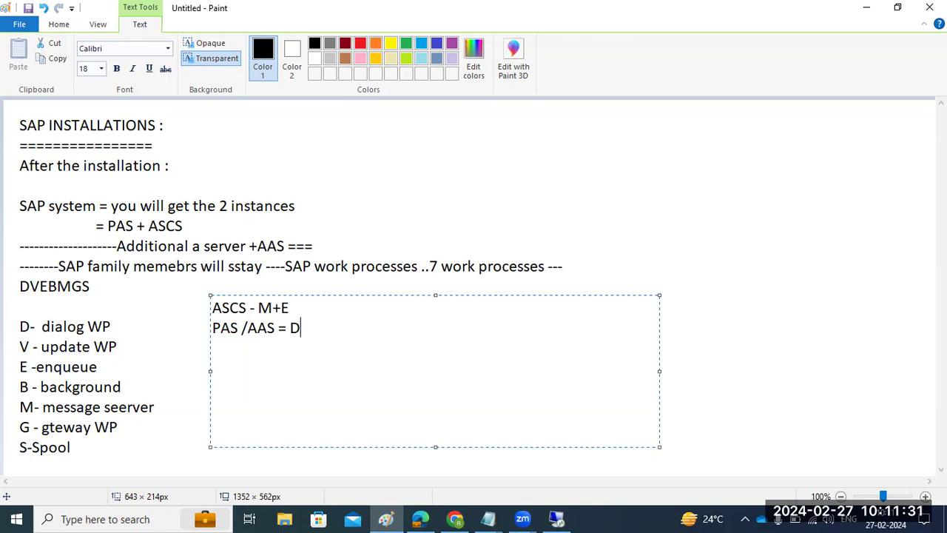
pyautogui.write('VBGS')
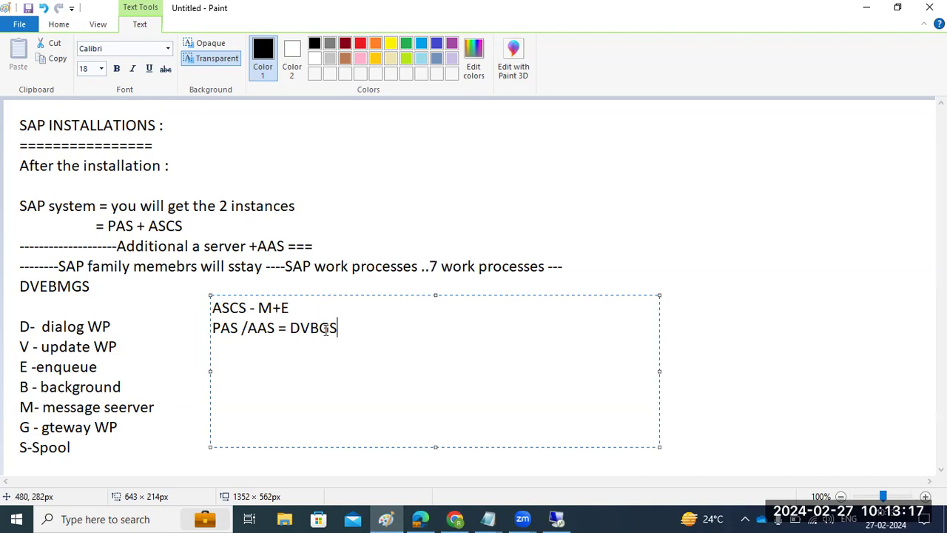
pyautogui.hotkey('shift', 'Left')
pyautogui.hotkey('ctrl', 'a')
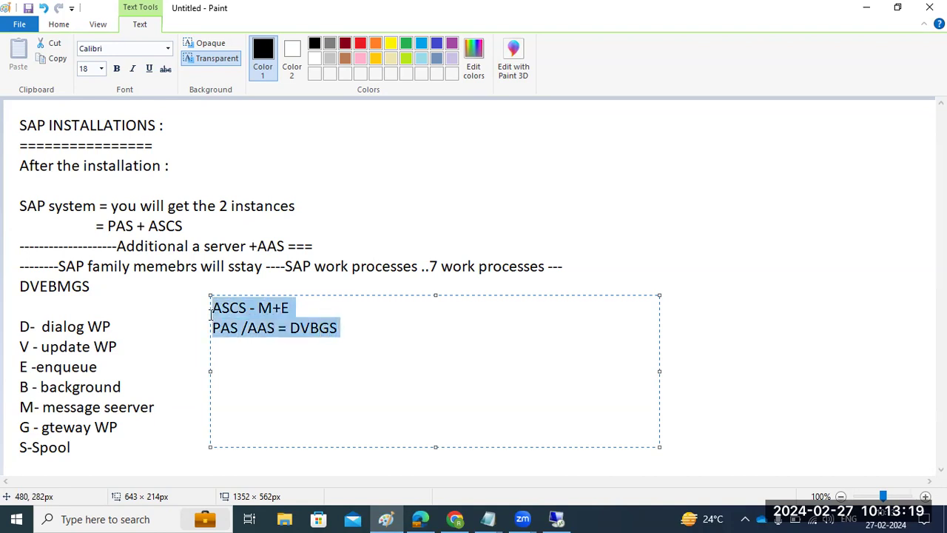
pyautogui.click(406, 184)
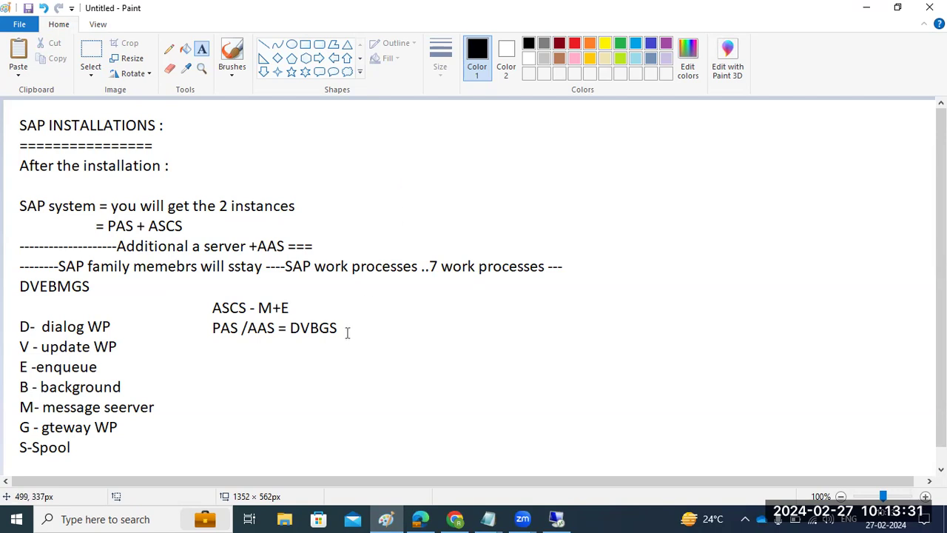
# - Discard the misplaced empty text box and write "+DISP+ICM+IGSWD" in a new one beside the "PAS /AAS = DVBGS" line
pyautogui.click(213, 318)
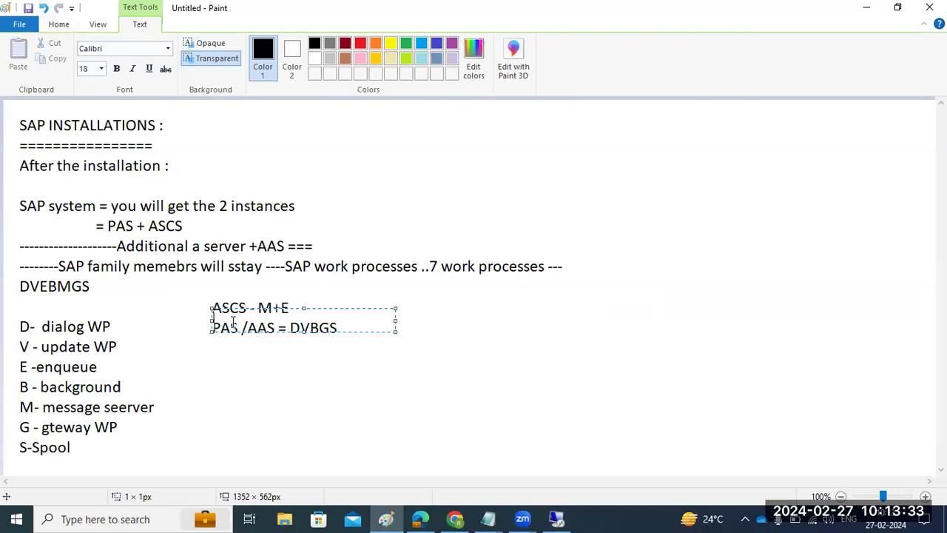
pyautogui.click(384, 334)
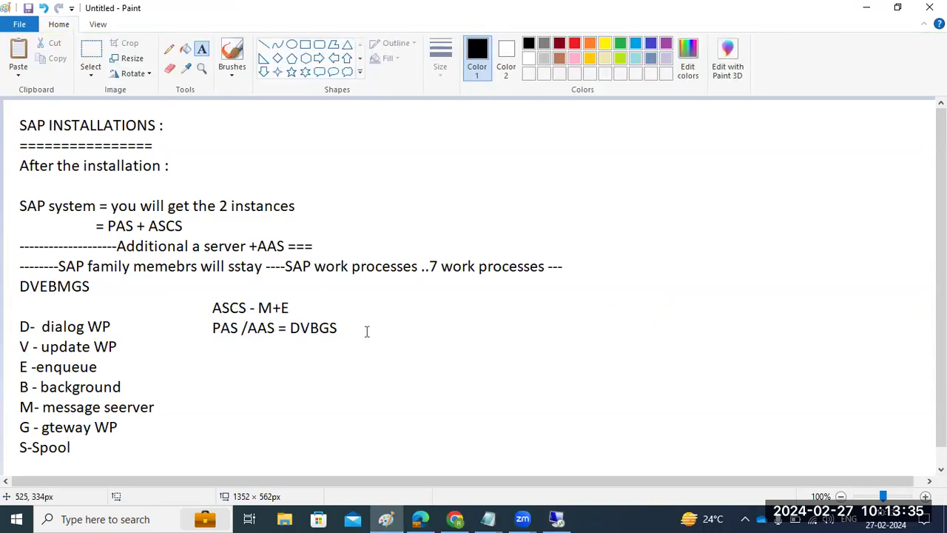
pyautogui.click(363, 330)
pyautogui.write('+')
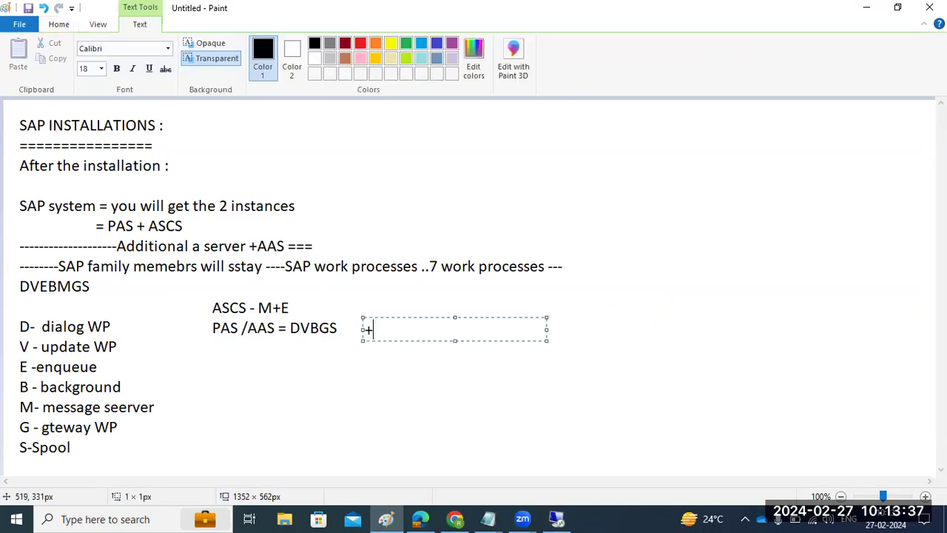
pyautogui.write('DISP+ICM+IGSWD')
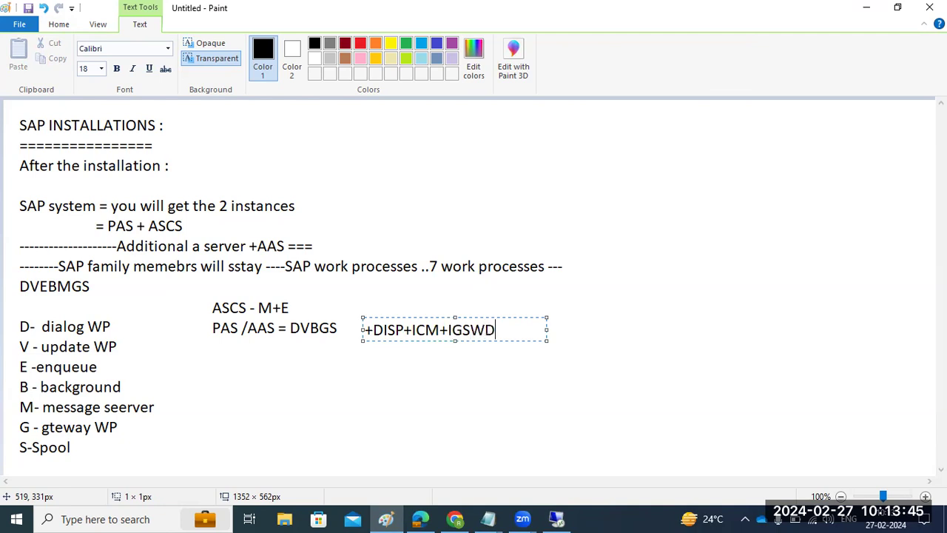
pyautogui.moveTo(363, 332); pyautogui.dragTo(503, 330)
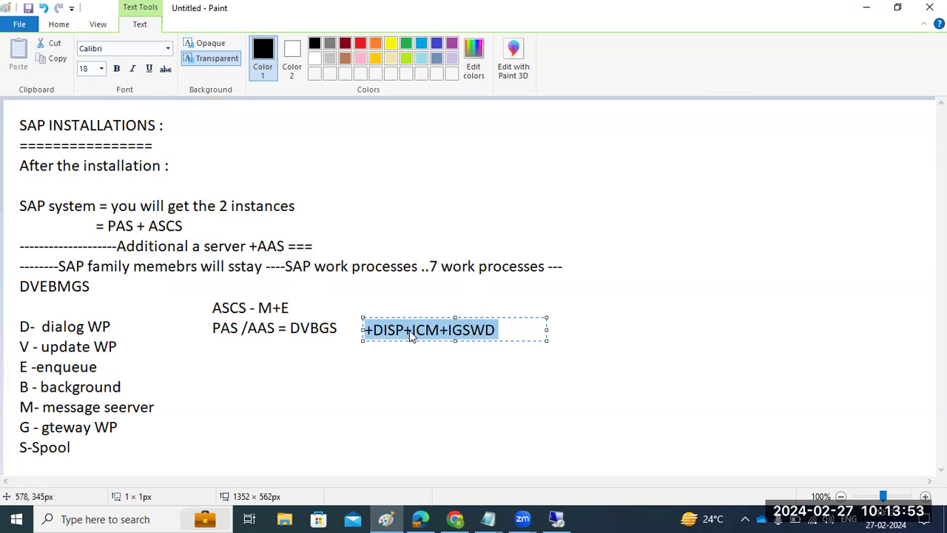
# - Switch to the remote SAP console and examine the dispatcher, IGS watchdog, ICM and gateway in sapwindows2 20's Process List
pyautogui.click(557, 518)
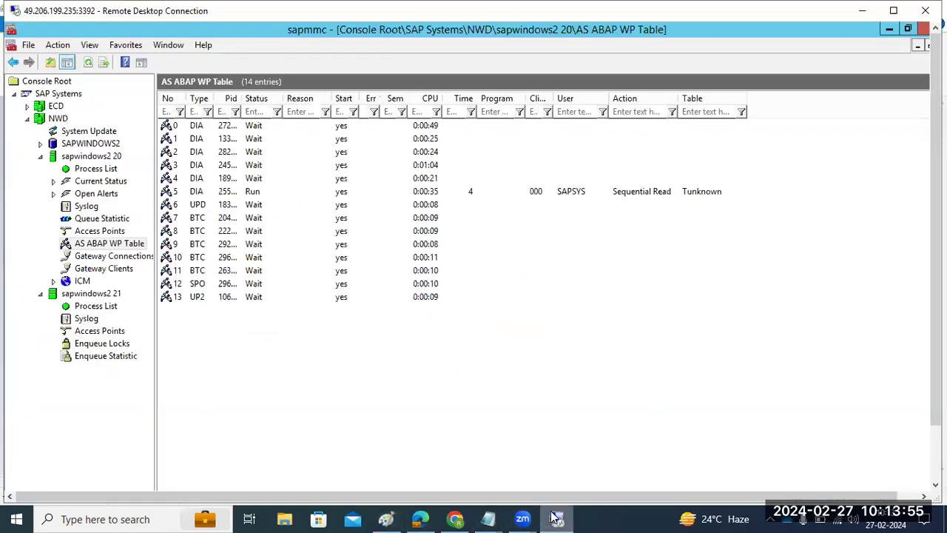
pyautogui.click(92, 169)
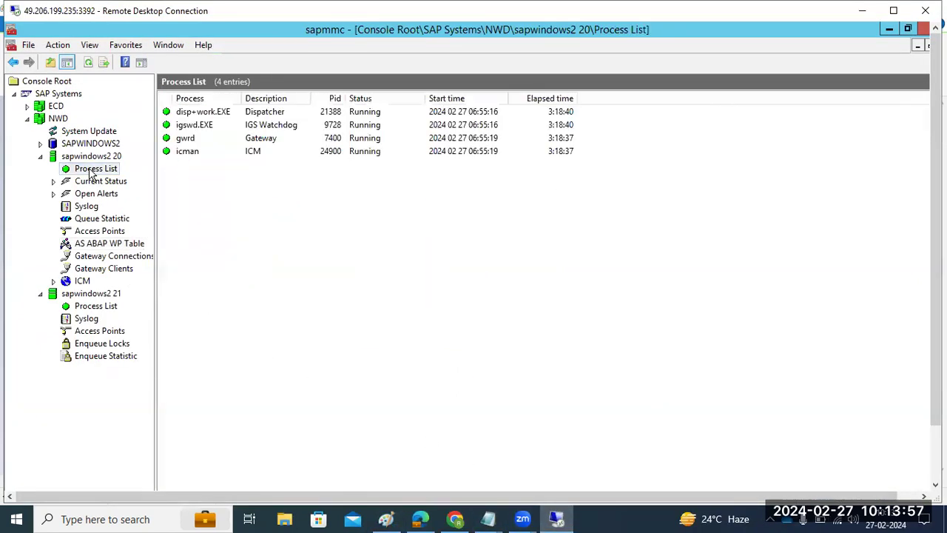
pyautogui.click(200, 115)
pyautogui.click(201, 125)
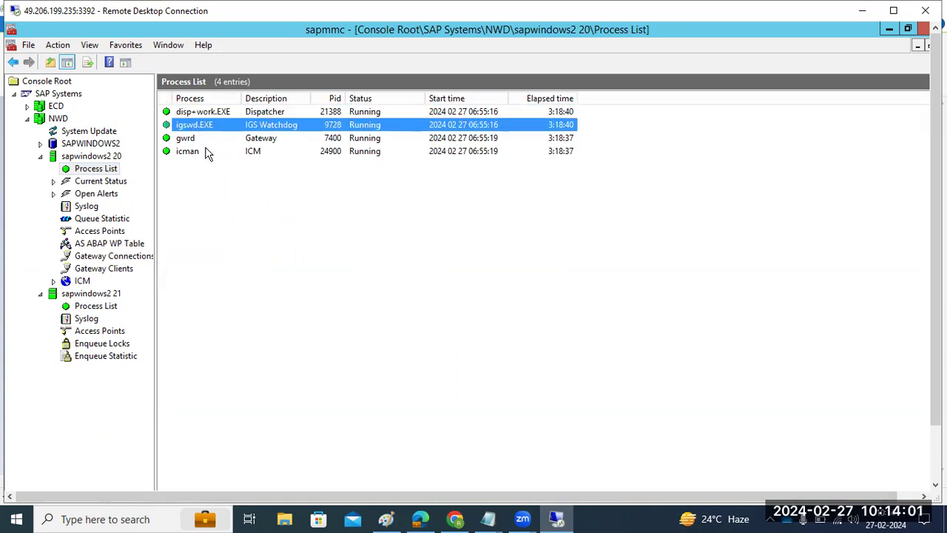
pyautogui.click(207, 152)
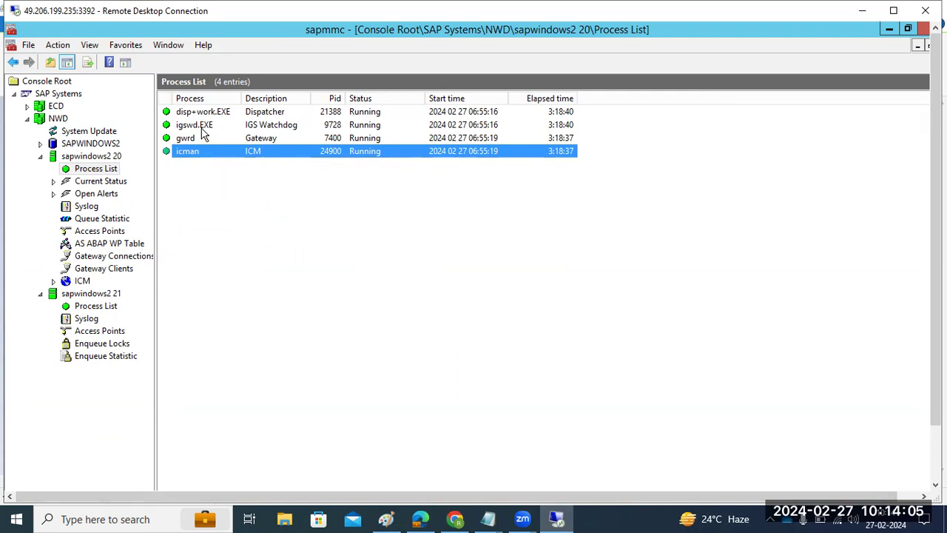
pyautogui.click(197, 140)
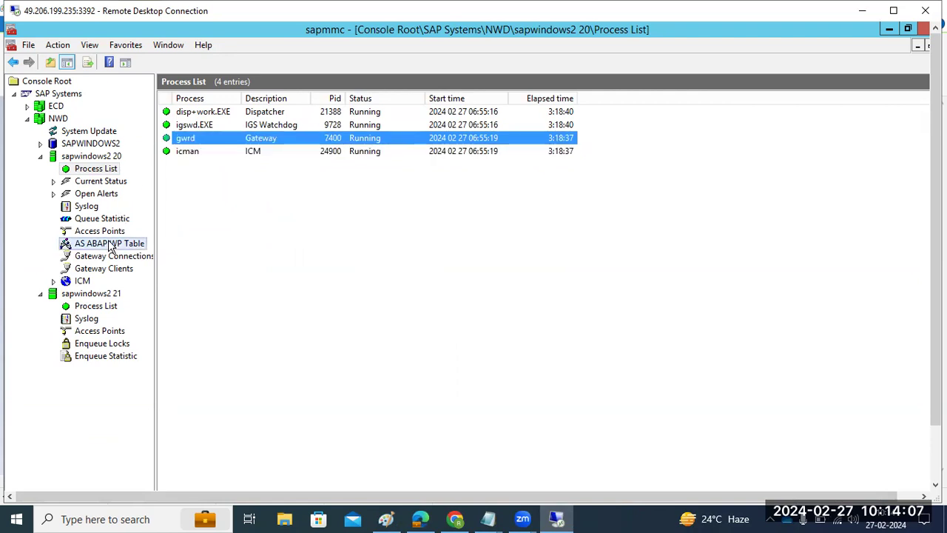
# - Open sapwindows2 20's AS ABAP WP Table and examine the dialog, update, background, spool and UP2 work processes
pyautogui.click(110, 244)
pyautogui.click(197, 139)
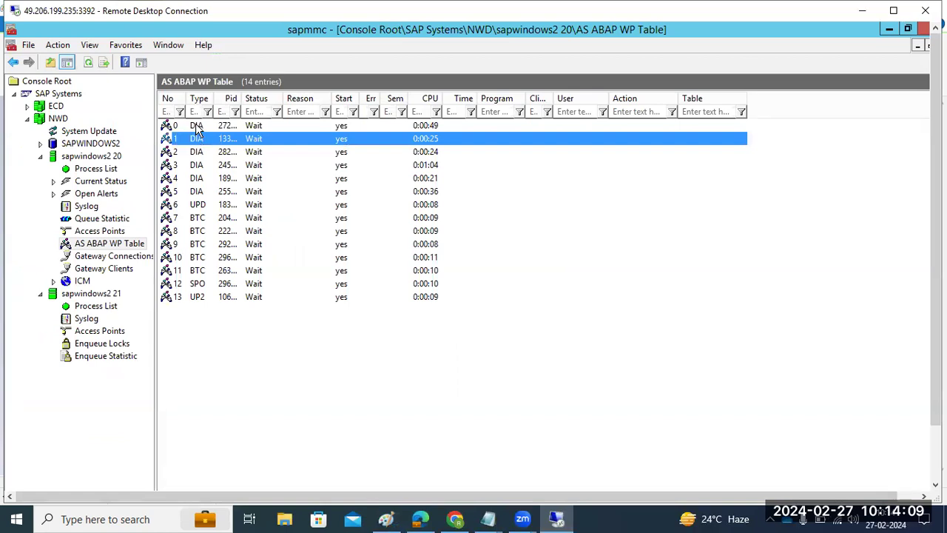
pyautogui.click(198, 205)
pyautogui.click(201, 243)
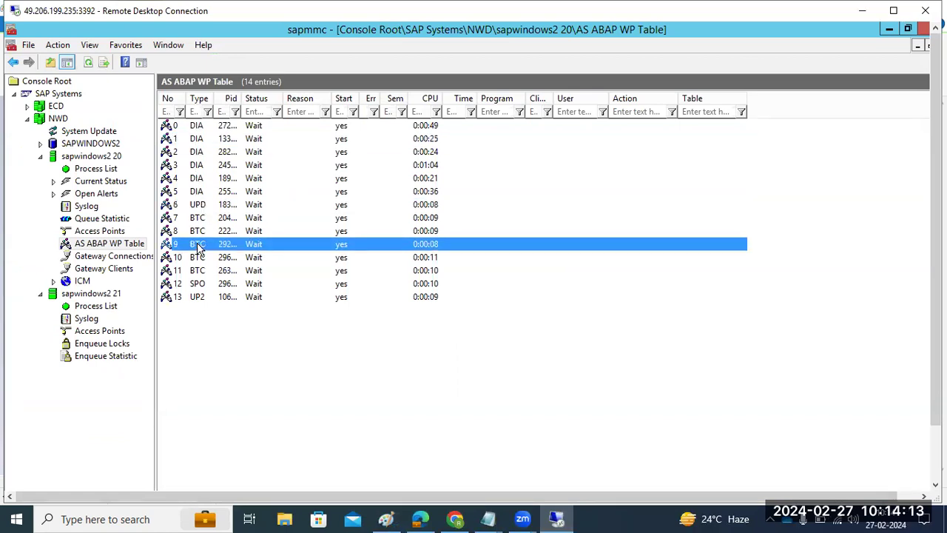
pyautogui.click(209, 284)
pyautogui.click(207, 297)
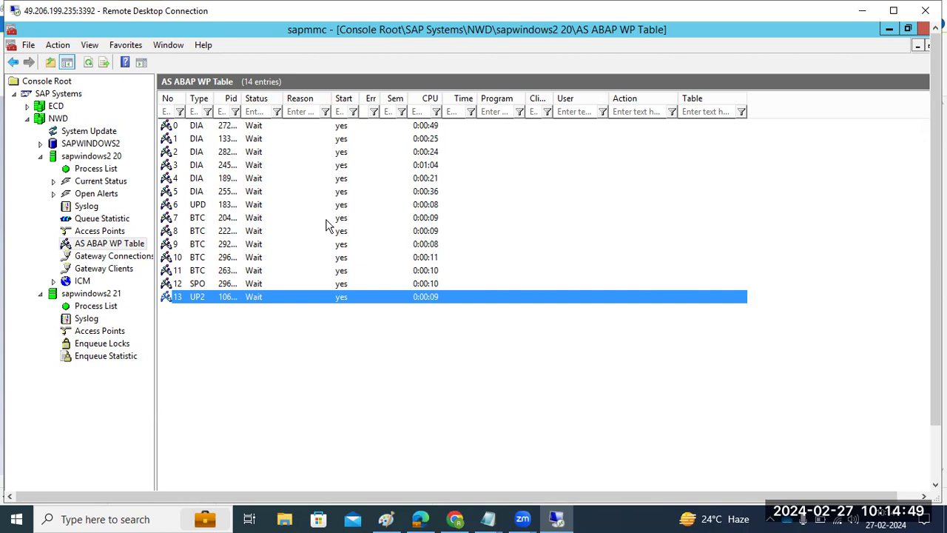
# - Switch to Paint, commit the text, and list "--ASCS", "--PAS", "--DB" and "----AAS" under "per SID" in a new text box about 397 × 355 px
pyautogui.click(385, 518)
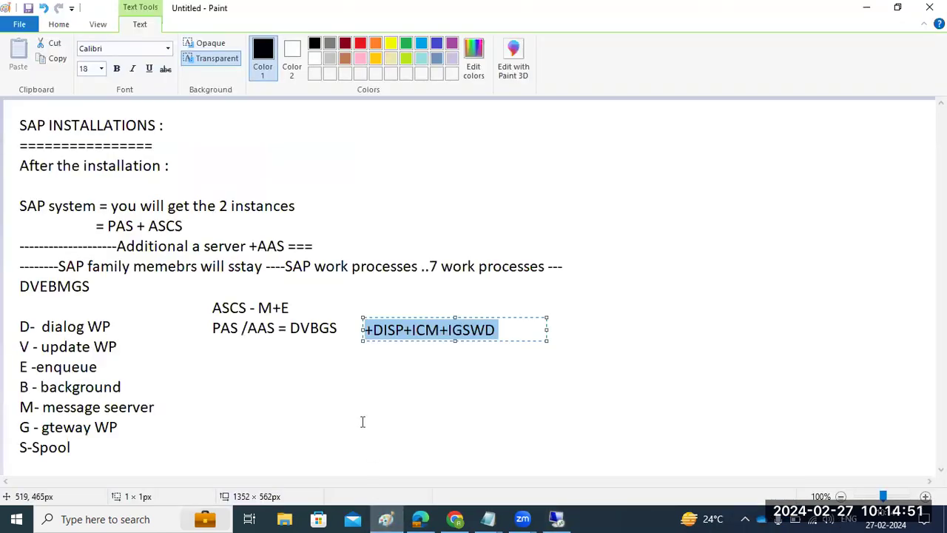
pyautogui.click(361, 420)
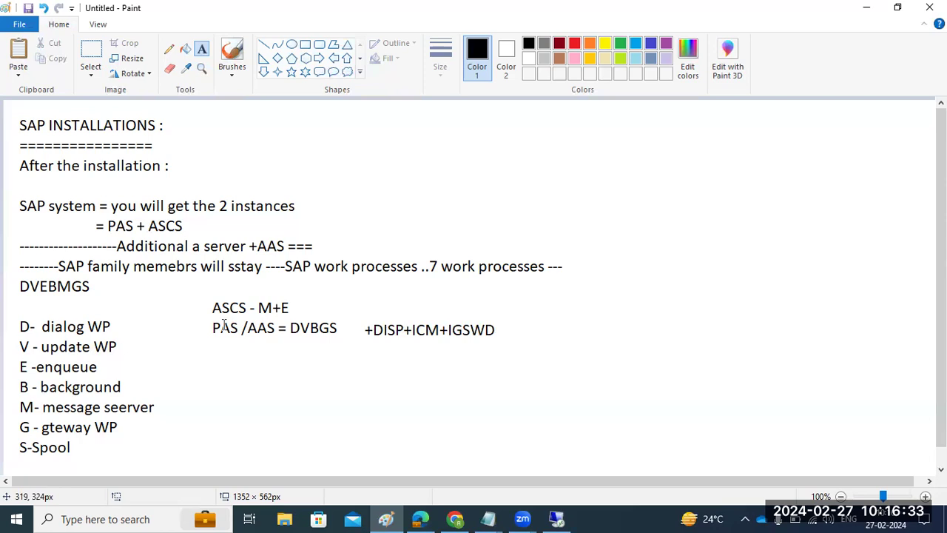
pyautogui.moveTo(573, 127); pyautogui.dragTo(849, 374)
pyautogui.write('per SID')
pyautogui.press('Return')
pyautogui.press('Return')
pyautogui.write('--ASCS')
pyautogui.press('Return')
pyautogui.write('--PAS')
pyautogui.press('Return')
pyautogui.write('--DB')
pyautogui.press('Return')
pyautogui.write('----')
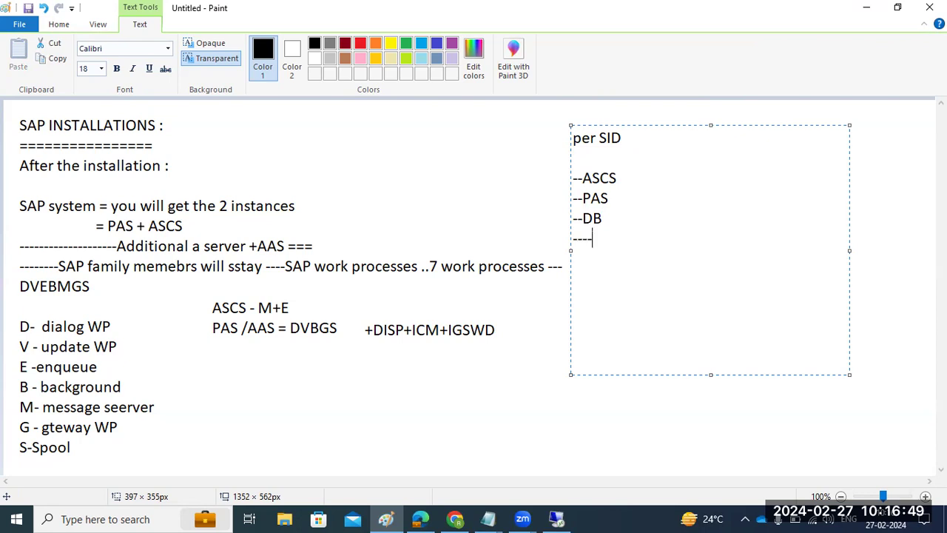
pyautogui.write('AAS')
# - Highlight the ASCS, PAS/DB and AAS entries of the "per SID" list in turn
pyautogui.moveTo(584, 178); pyautogui.dragTo(620, 176)
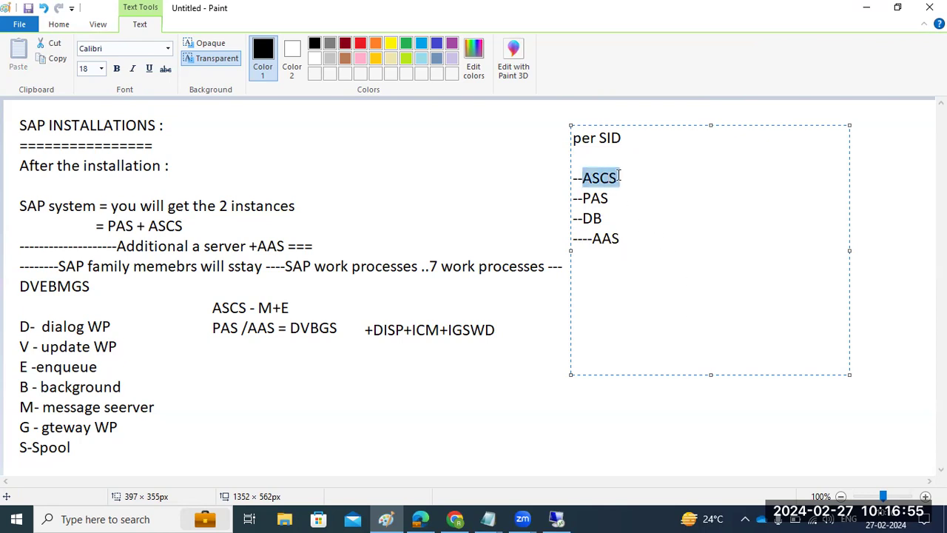
pyautogui.moveTo(584, 219); pyautogui.dragTo(628, 205)
pyautogui.click(620, 238)
pyautogui.moveTo(620, 238); pyautogui.dragTo(567, 234)
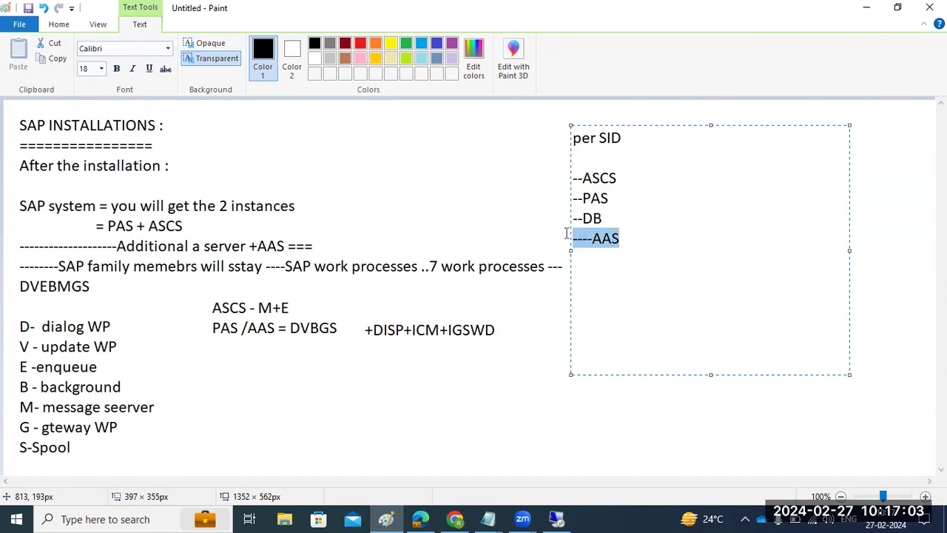
# - Switch to the remote SAP console, check sapwindows2 21's Process List, and examine the dispatcher, IGS watchdog and gateway in sapwindows2 20's
pyautogui.click(557, 518)
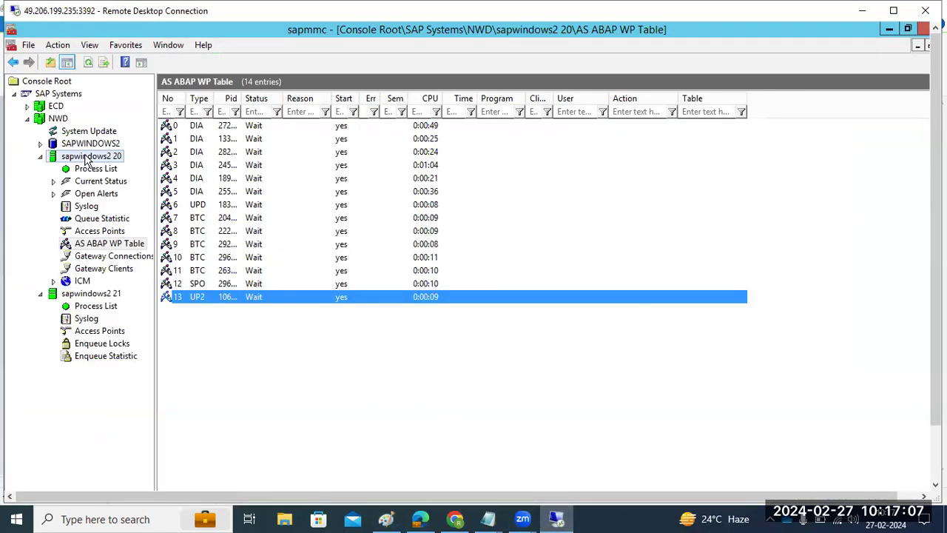
pyautogui.click(86, 157)
pyautogui.click(97, 306)
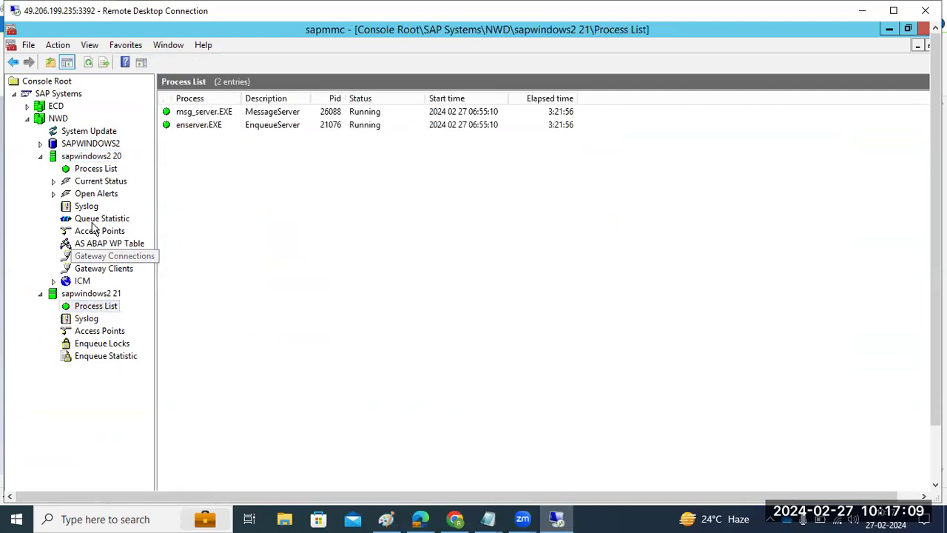
pyautogui.click(89, 169)
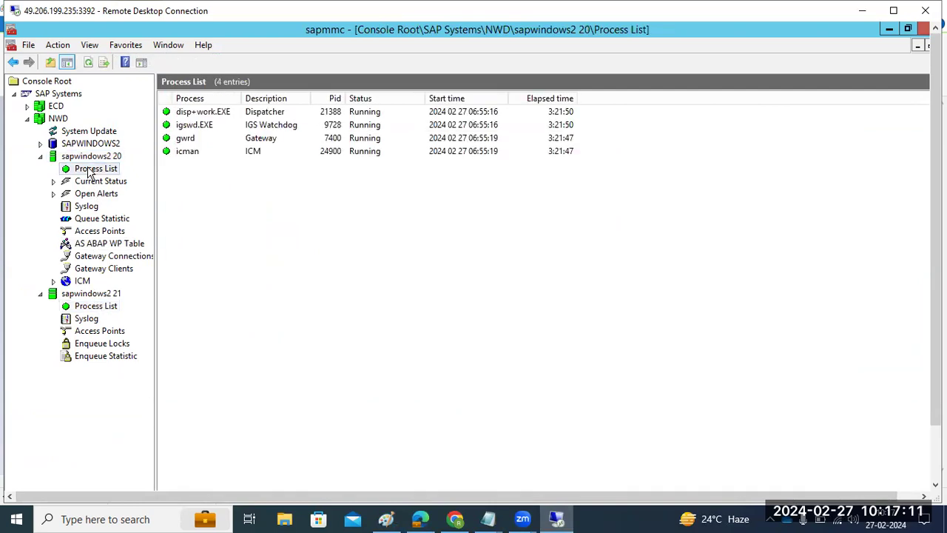
pyautogui.click(206, 113)
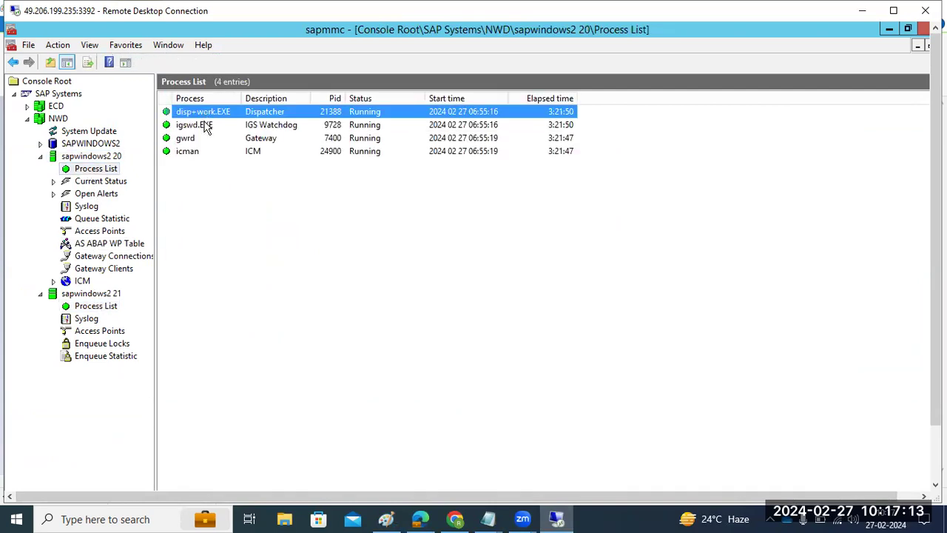
pyautogui.click(206, 126)
pyautogui.click(203, 139)
# - Review sapwindows2 20's AS ABAP WP Table and Process List, and compare them with sapwindows2 21's Process List
pyautogui.click(119, 241)
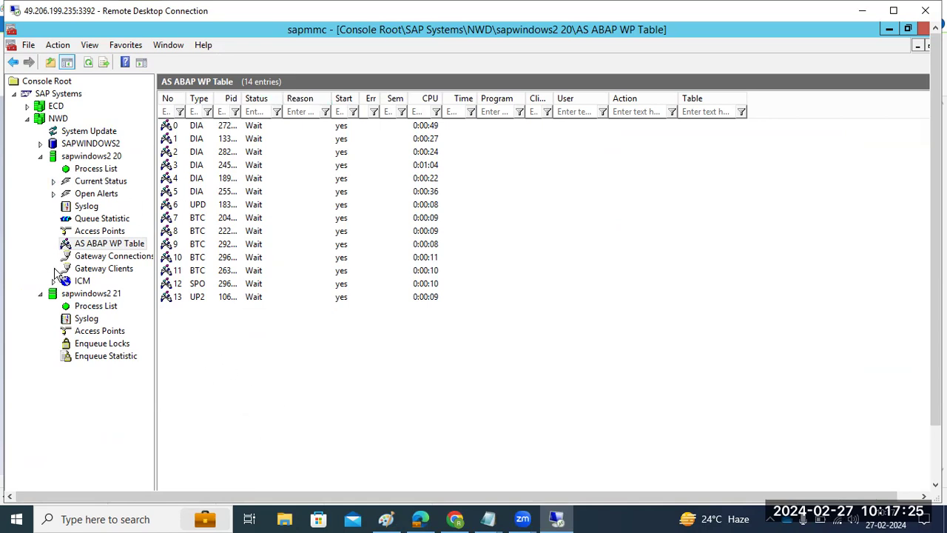
pyautogui.click(88, 170)
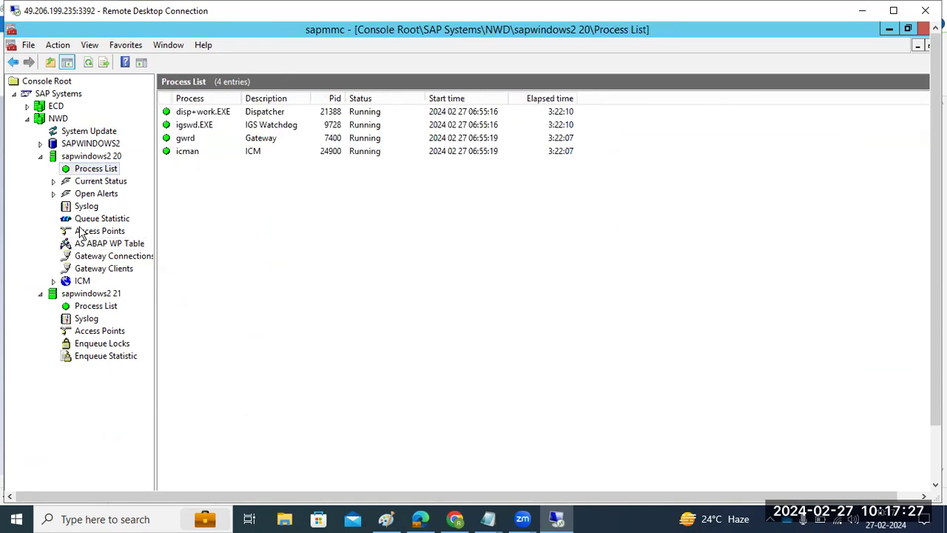
pyautogui.click(82, 307)
# - Switch to Paint and write "Default users :" with spaced entries OS, SAP and DB in a new text box about 385 × 494 px
pyautogui.click(570, 519)
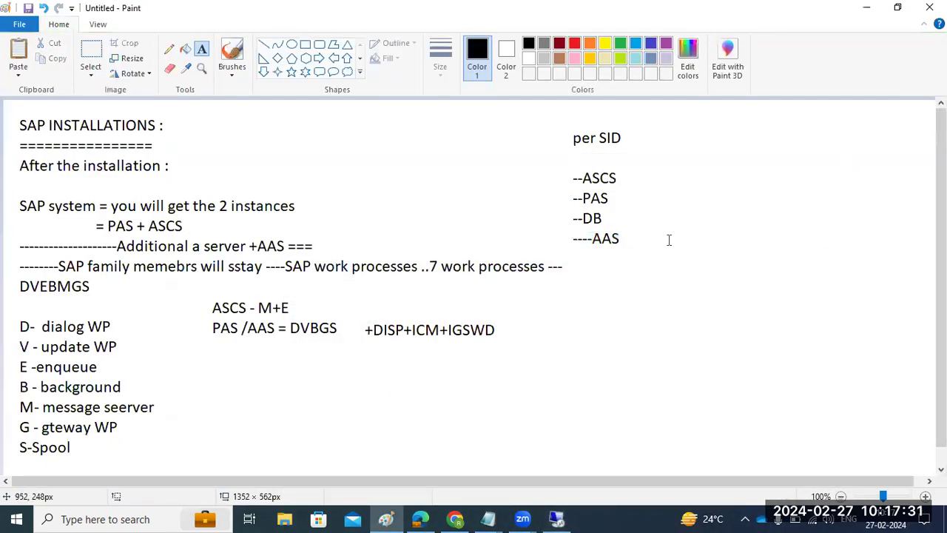
pyautogui.moveTo(643, 116); pyautogui.dragTo(910, 459)
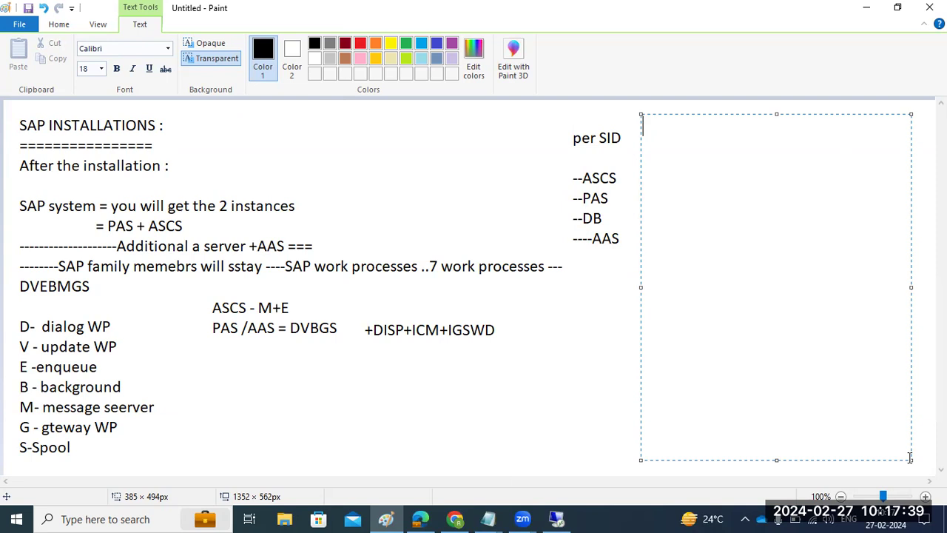
pyautogui.write('Fed')
pyautogui.press('BackSpace')
pyautogui.press('BackSpace')
pyautogui.press('BackSpace')
pyautogui.write('Default ')
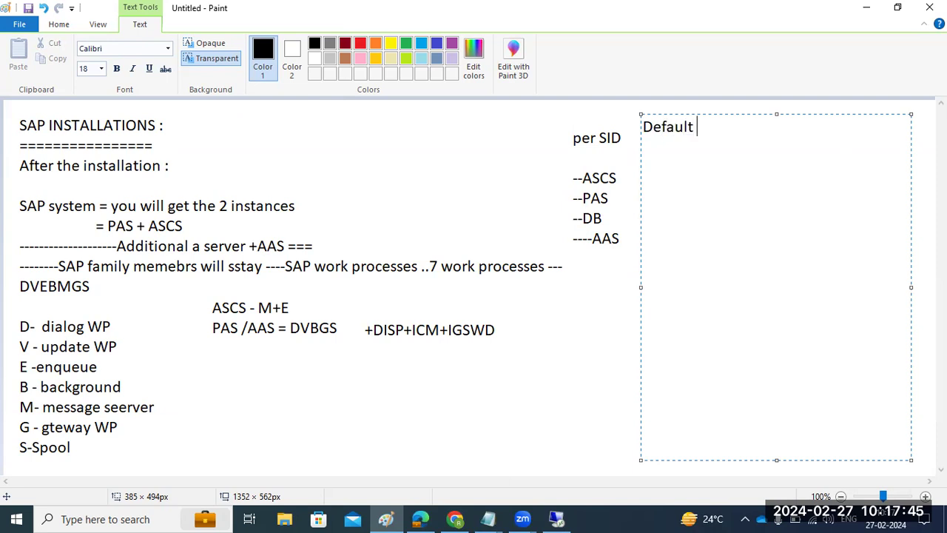
pyautogui.write('users :')
pyautogui.press('Return')
pyautogui.press('Return')
pyautogui.write('OS')
pyautogui.press('Return')
pyautogui.write('SAP')
pyautogui.press('Return')
pyautogui.press('Return')
pyautogui.press('Return')
pyautogui.press('Return')
pyautogui.write('DB')
# - Complete the OS entry of the default users list as "OS : SIDADM,SAPservicesSID"
pyautogui.click(727, 170)
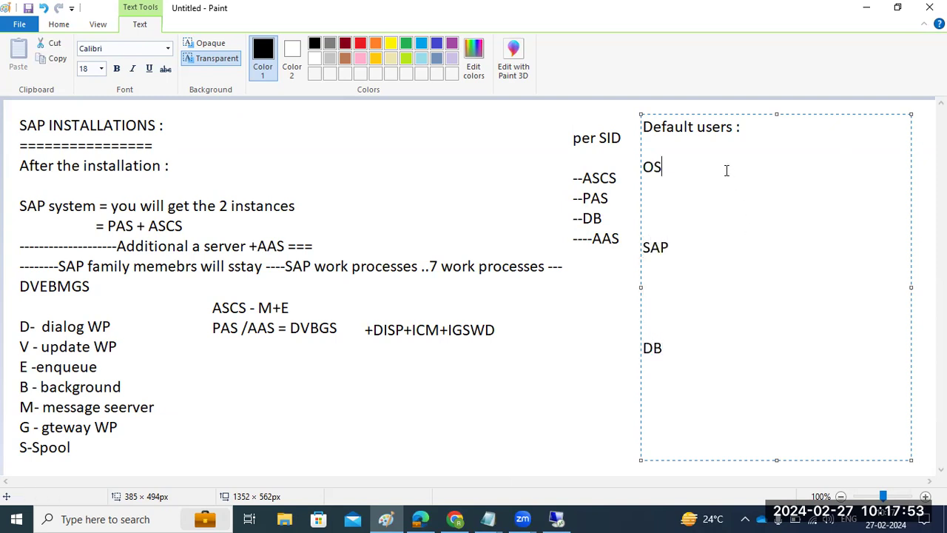
pyautogui.write(':')
pyautogui.write('SIDADM,SAP')
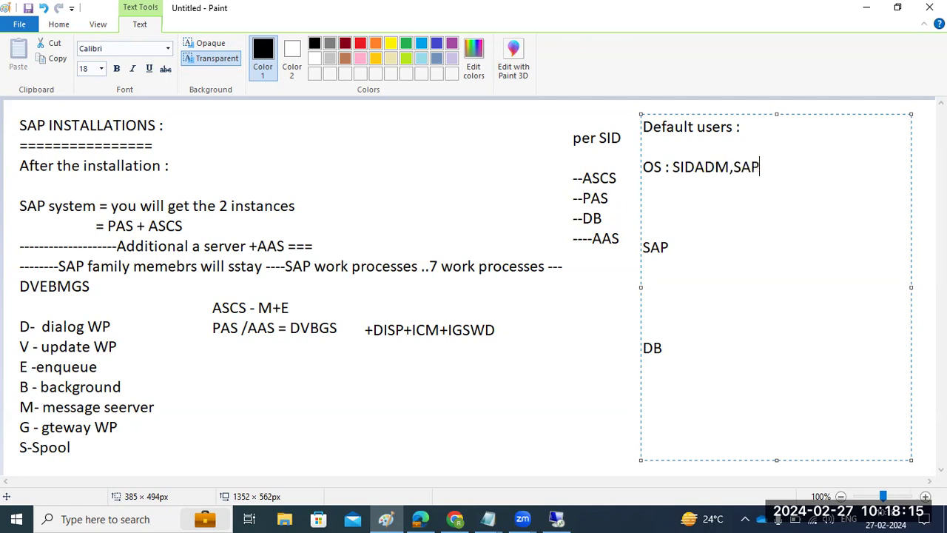
pyautogui.write('servicesSID')
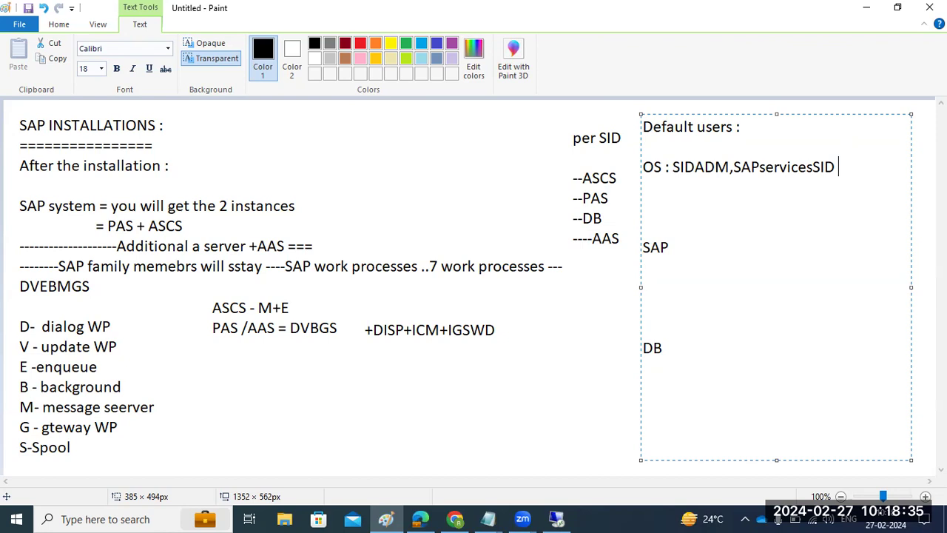
# - Complete the default users list with "SAP: SAp*/DDIC" and "DB:SIDADM"
pyautogui.click(719, 246)
pyautogui.write(': SAp*/DDIC')
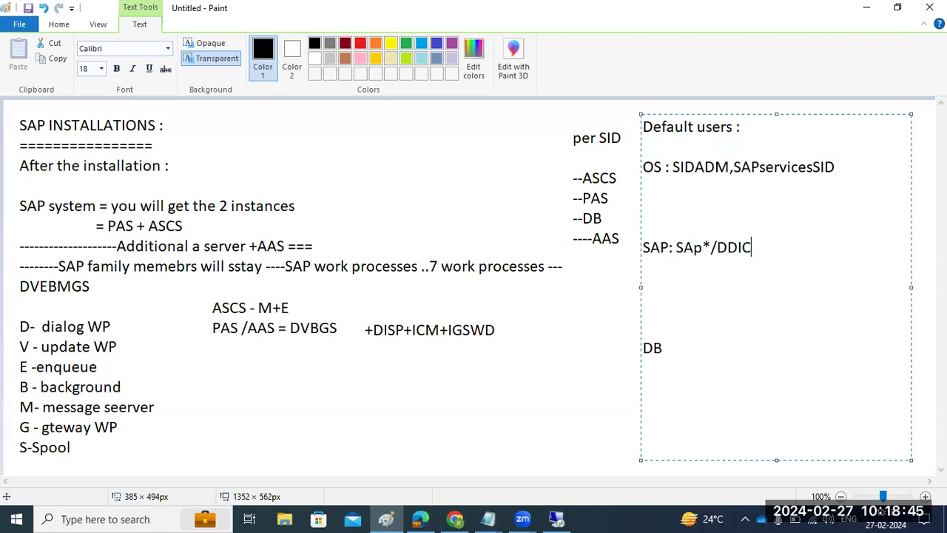
pyautogui.click(702, 346)
pyautogui.write(':SIDADM')
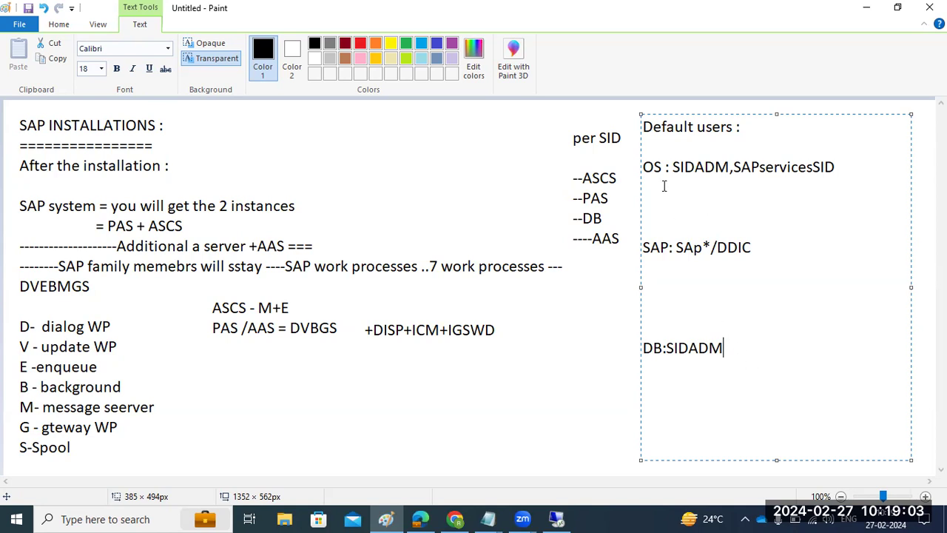
# - Highlight the OS, DB and SAP entries of the default users list in turn, ending on the SAP usernames
pyautogui.moveTo(654, 167); pyautogui.dragTo(829, 165)
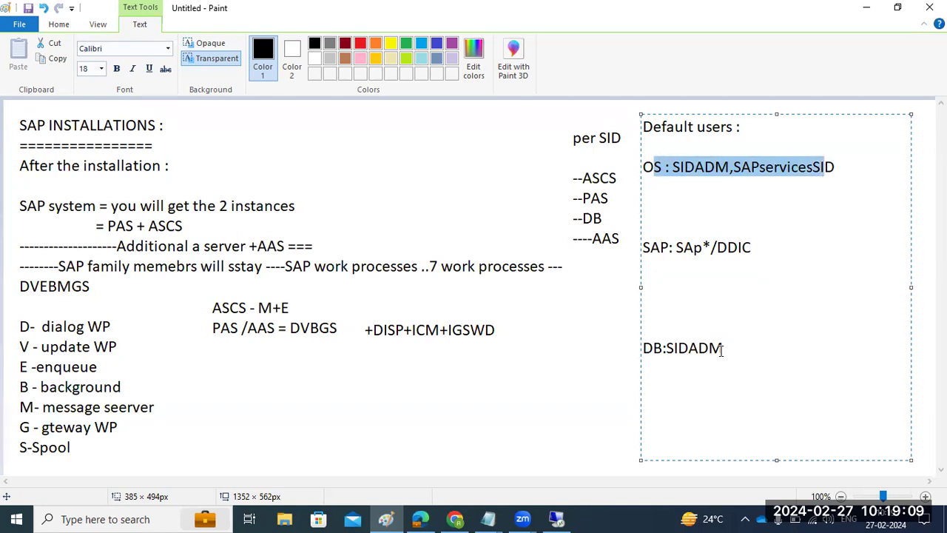
pyautogui.moveTo(723, 351); pyautogui.dragTo(661, 349)
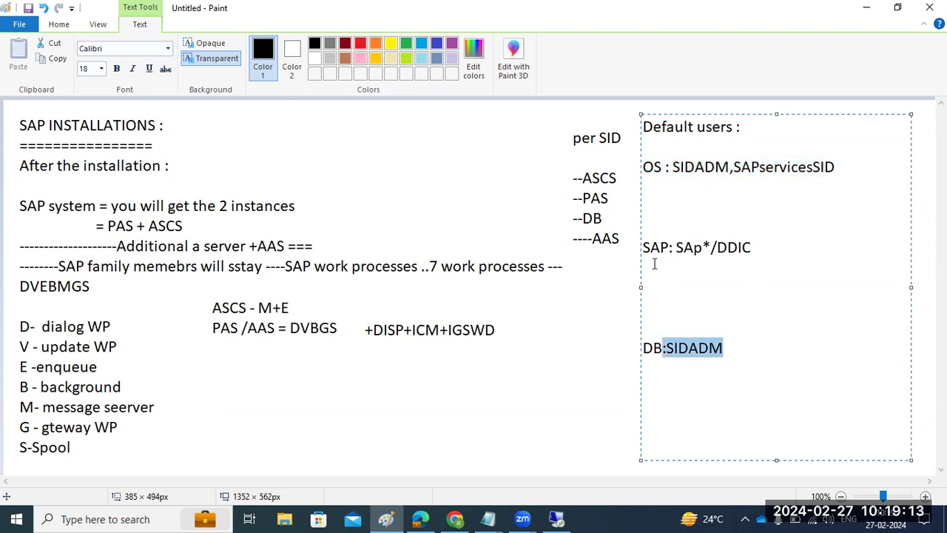
pyautogui.moveTo(650, 248); pyautogui.dragTo(754, 247)
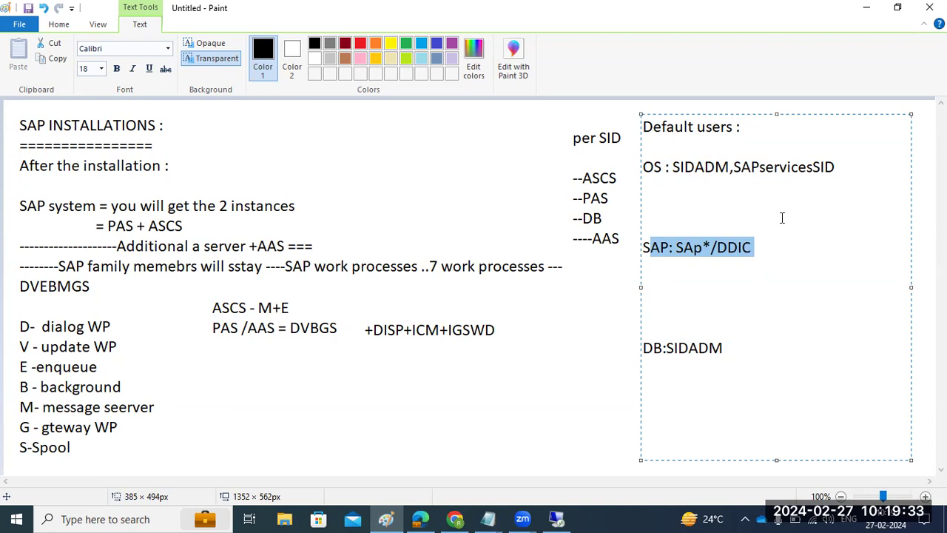
pyautogui.click(675, 247)
pyautogui.moveTo(675, 247); pyautogui.dragTo(770, 253)
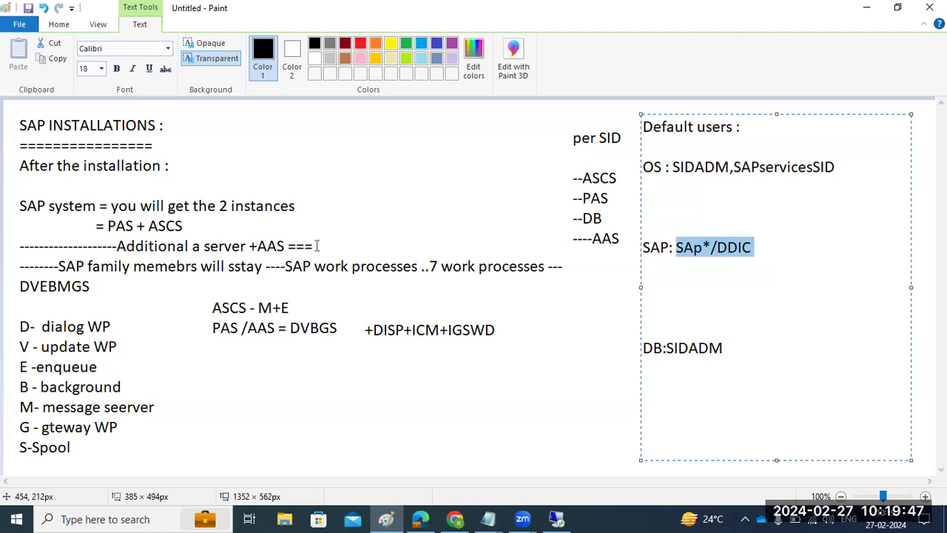
# - Add a text box about 550 × 163 px below the PAS /AAS line, headed "2 default clients :" and underlined with "=============="
pyautogui.click(264, 382)
pyautogui.moveTo(240, 357); pyautogui.dragTo(622, 469)
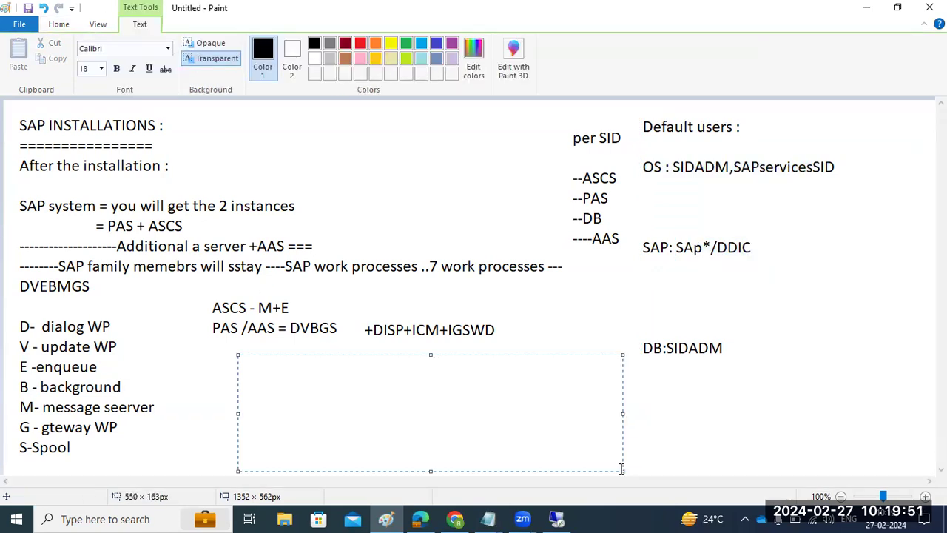
pyautogui.write('2 default clients :')
pyautogui.press('Return')
pyautogui.write('==============')
pyautogui.press('Return')
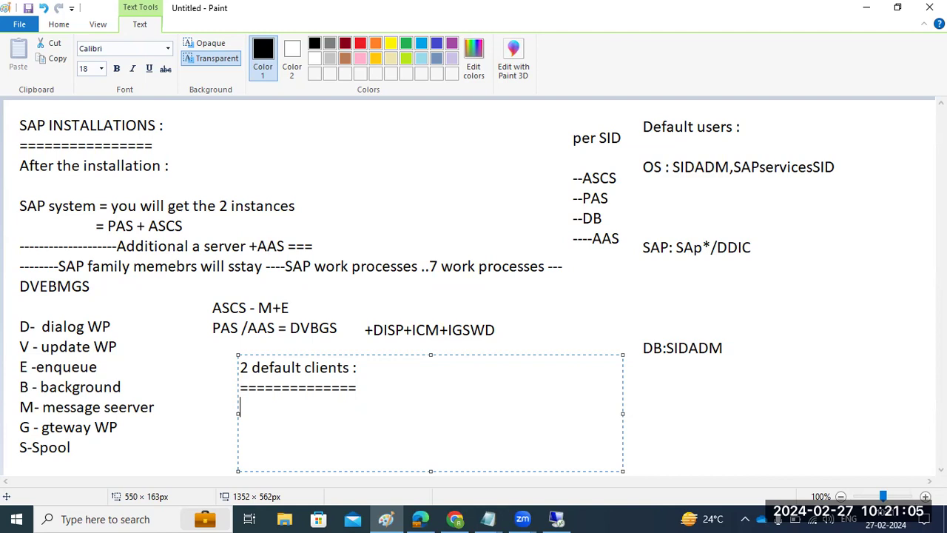
# - Write "To run the busines we need a client in SAP .." and "000--999" on separate lines under the default clients heading
pyautogui.write('To run the busi')
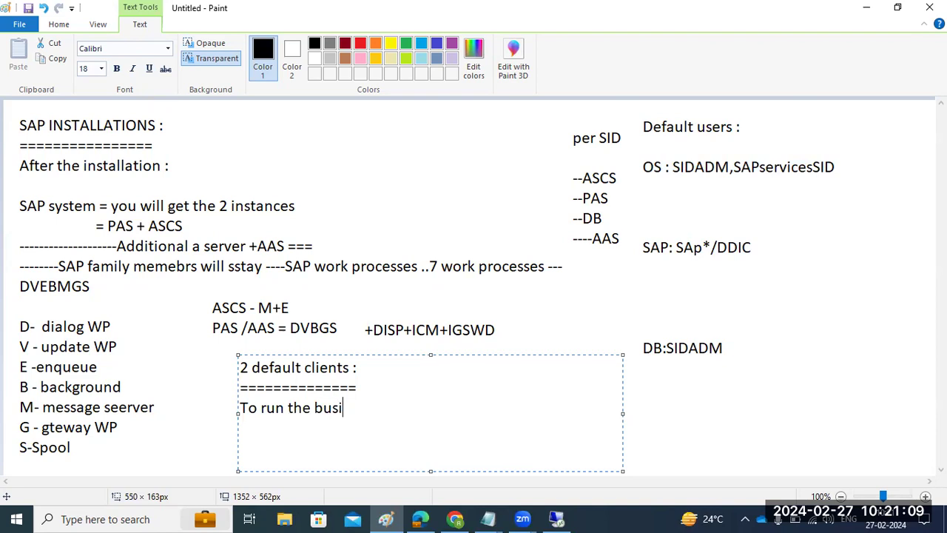
pyautogui.write('nes we need')
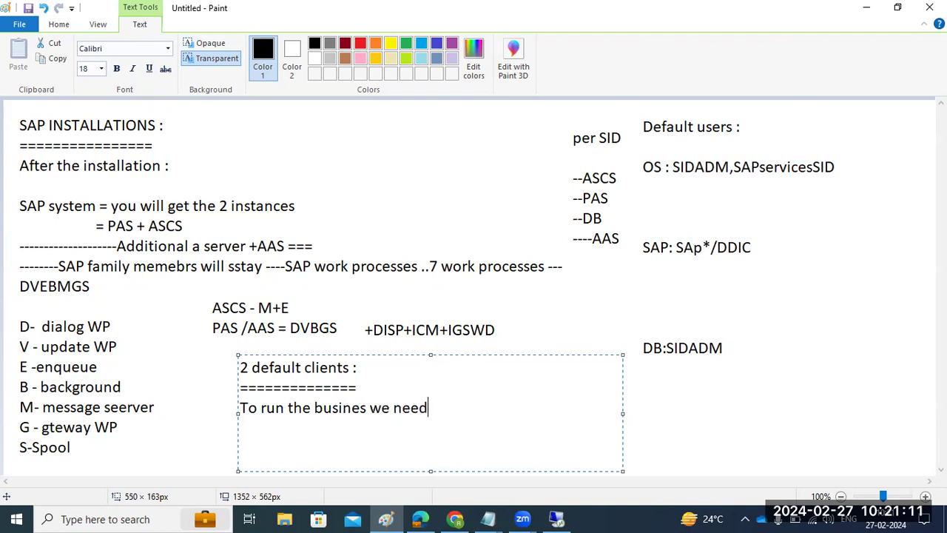
pyautogui.write(' a client in ')
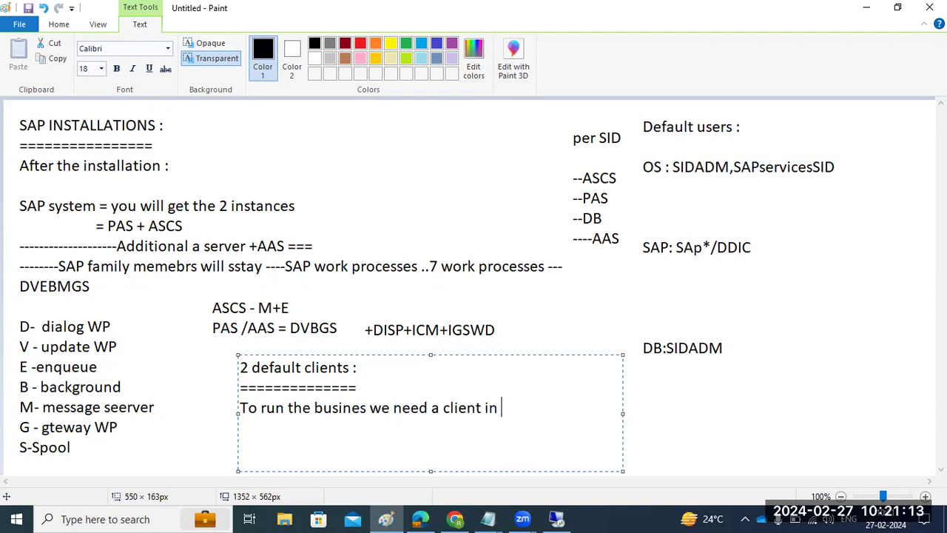
pyautogui.write('SAP ..')
pyautogui.press('Return')
pyautogui.write('000')
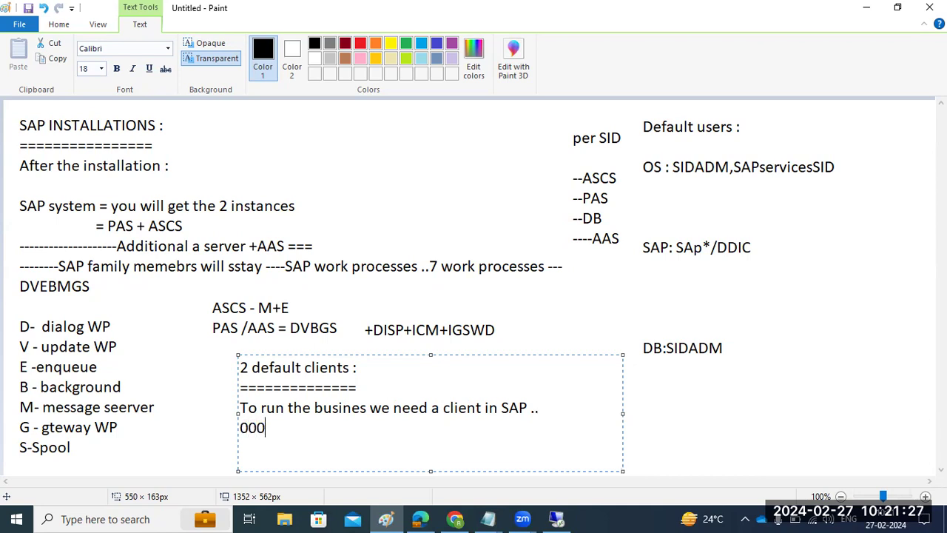
pyautogui.write('--999')
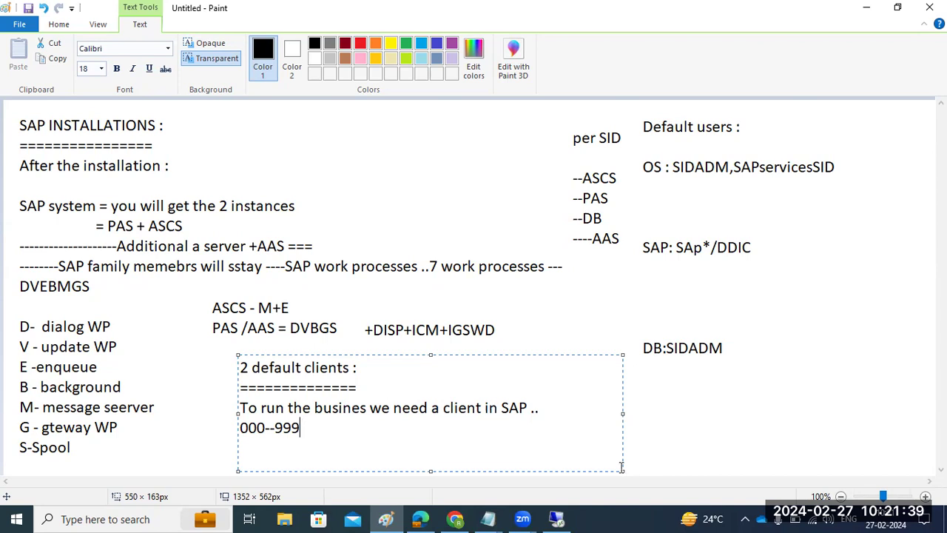
# - Append "000,001" to the "2 default clients :" heading and commit the text box
pyautogui.click(426, 368)
pyautogui.write('000,001')
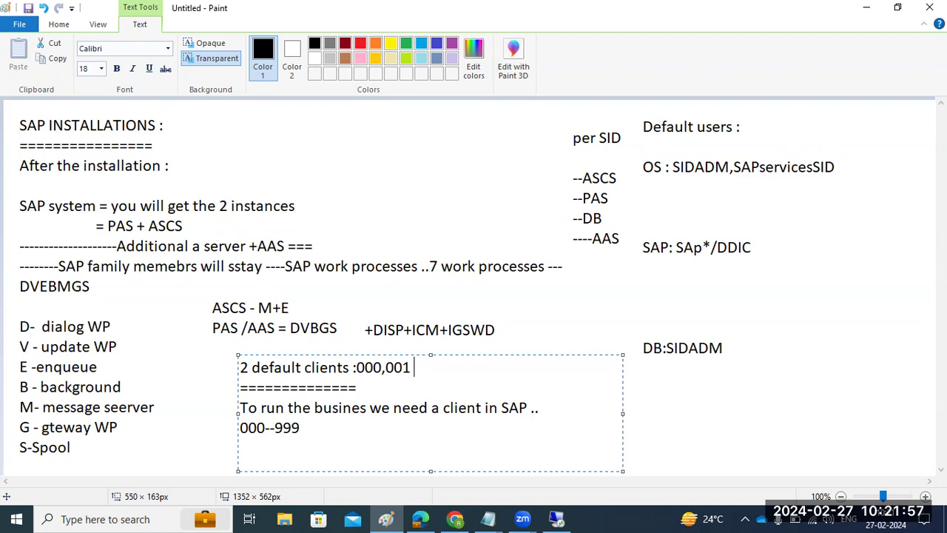
pyautogui.moveTo(328, 368); pyautogui.dragTo(386, 367)
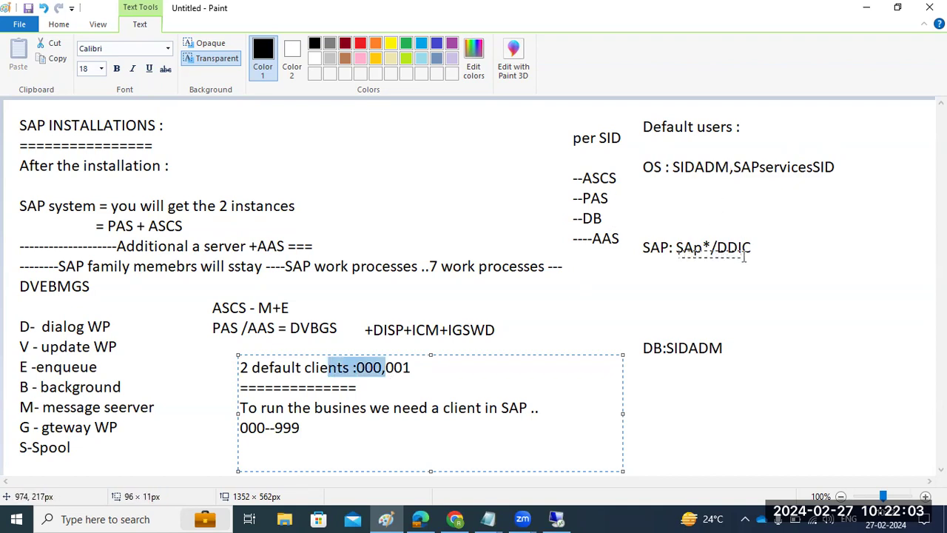
pyautogui.click(677, 247)
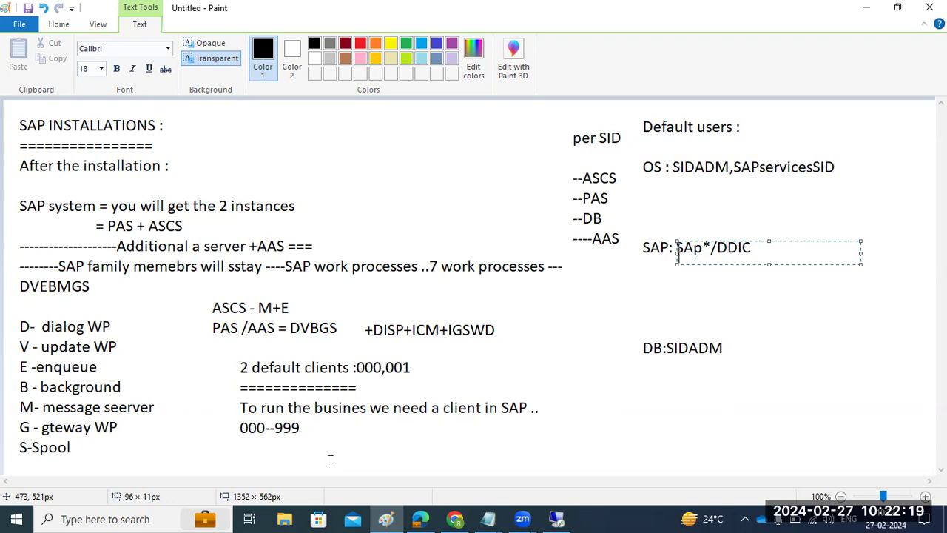
# - Switch to the remote desktop, minimise the SAP console, and find and launch SAP Logon through the Start search
pyautogui.click(557, 517)
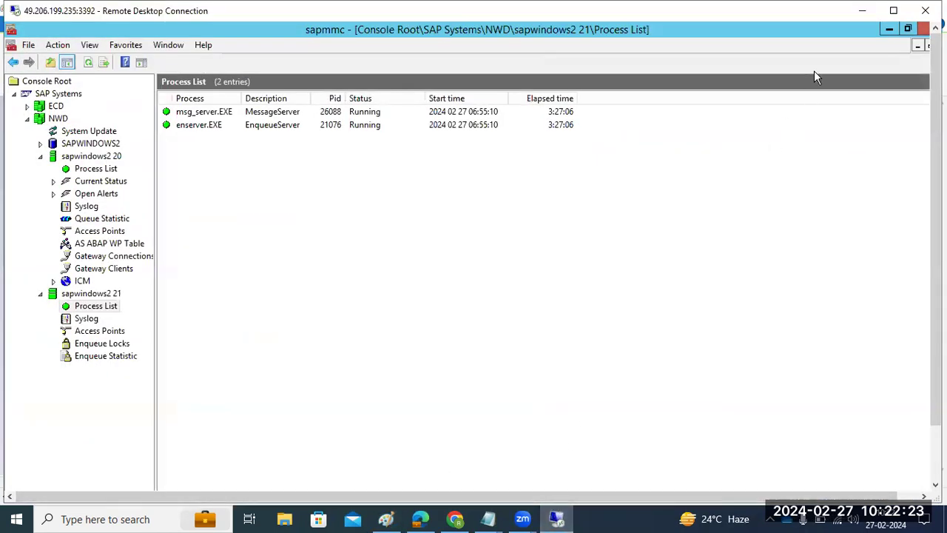
pyautogui.click(890, 30)
pyautogui.moveTo(936, 118); pyautogui.dragTo(936, 178)
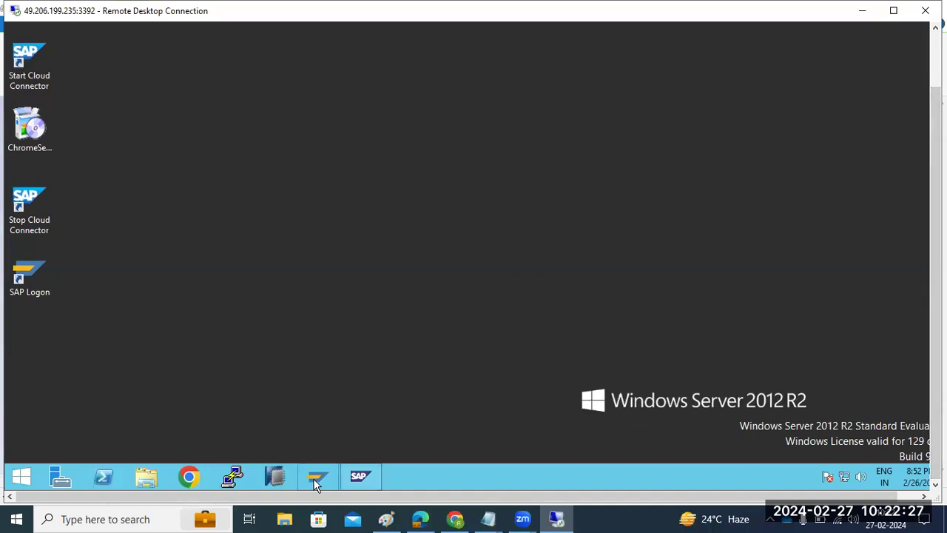
pyautogui.rightClick(312, 209)
pyautogui.click(348, 249)
pyautogui.click(17, 480)
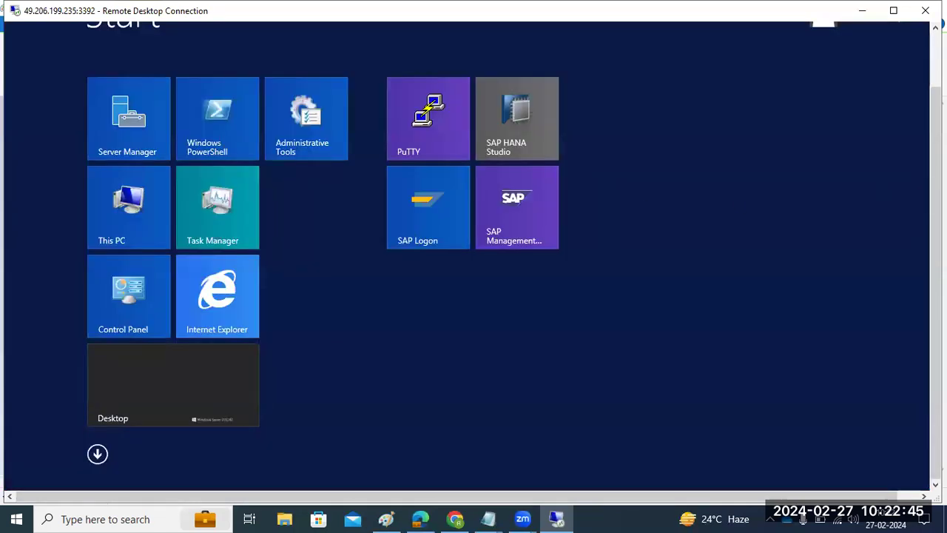
pyautogui.click(906, 80)
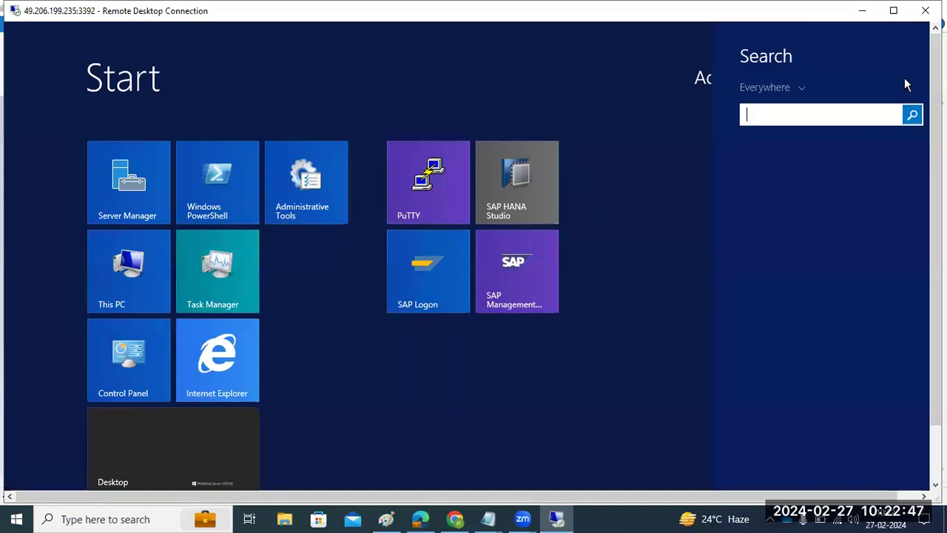
pyautogui.write('SAP Logon')
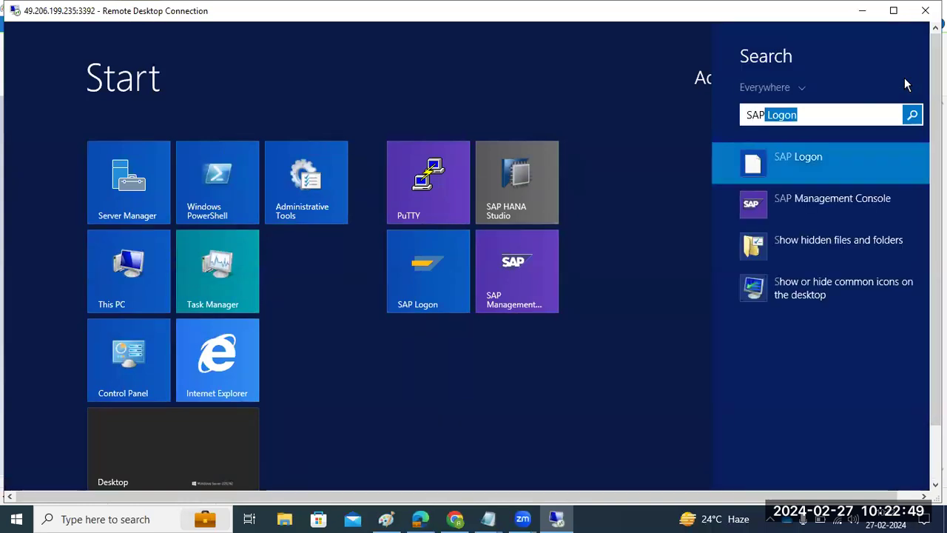
pyautogui.click(786, 160)
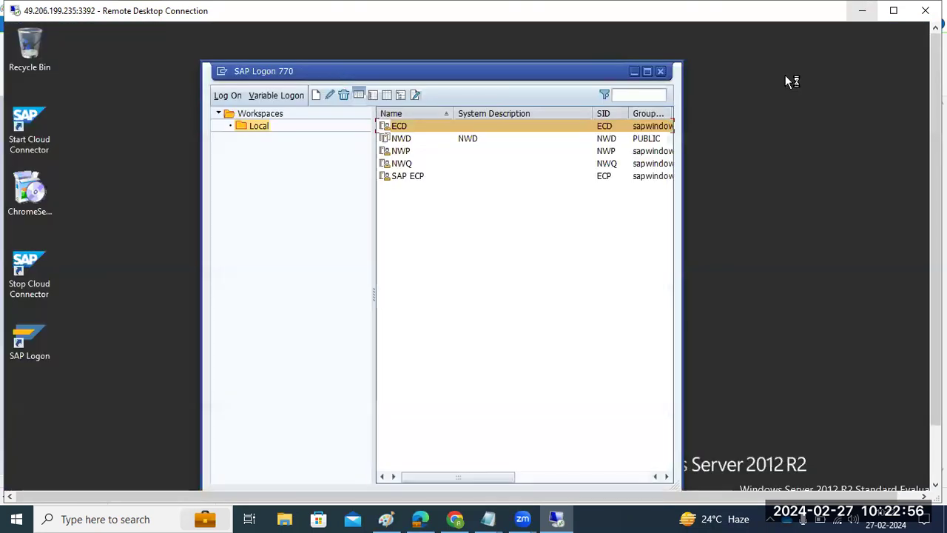
# - Return to Paint and write "SAp GUI -or sap logon pad" in a new text box about 348 × 98 px below the DB entry
pyautogui.click(862, 10)
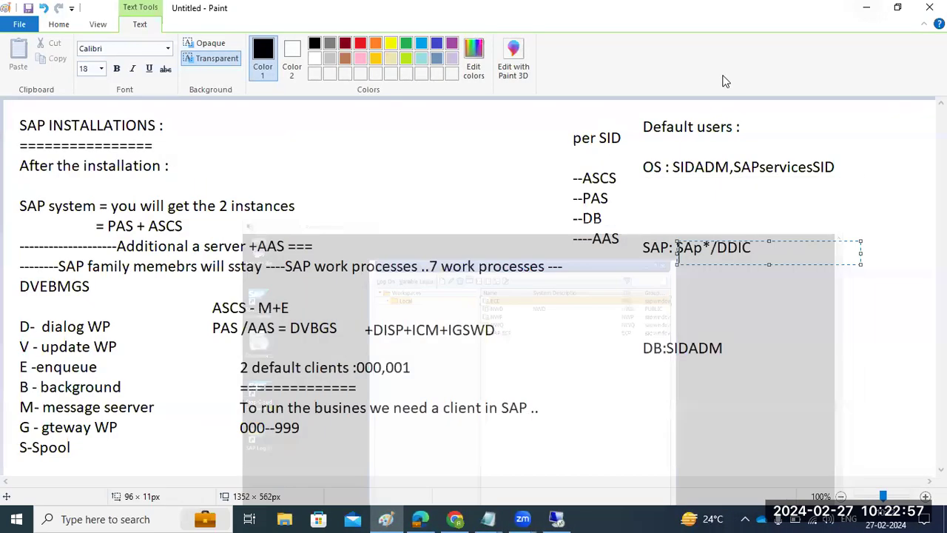
pyautogui.click(550, 193)
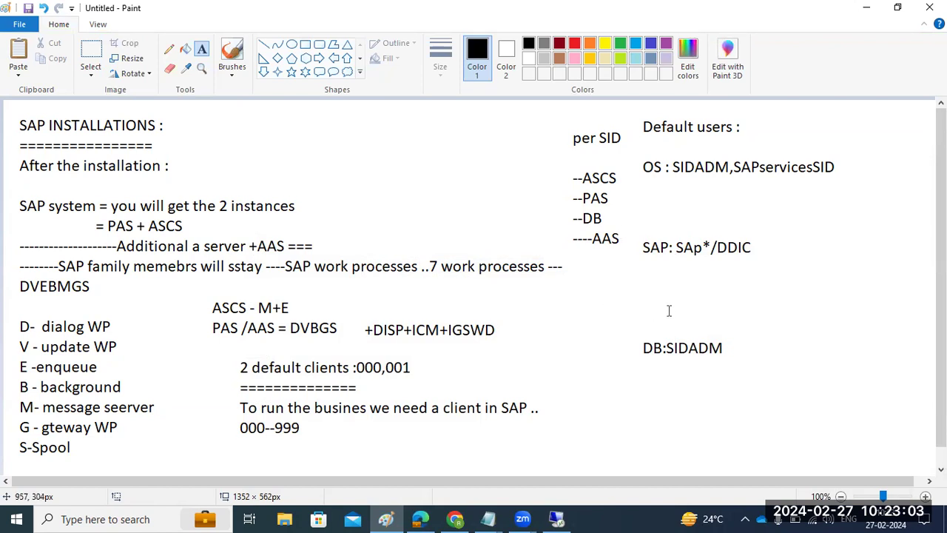
pyautogui.moveTo(579, 363); pyautogui.dragTo(821, 434)
pyautogui.write('SAp ')
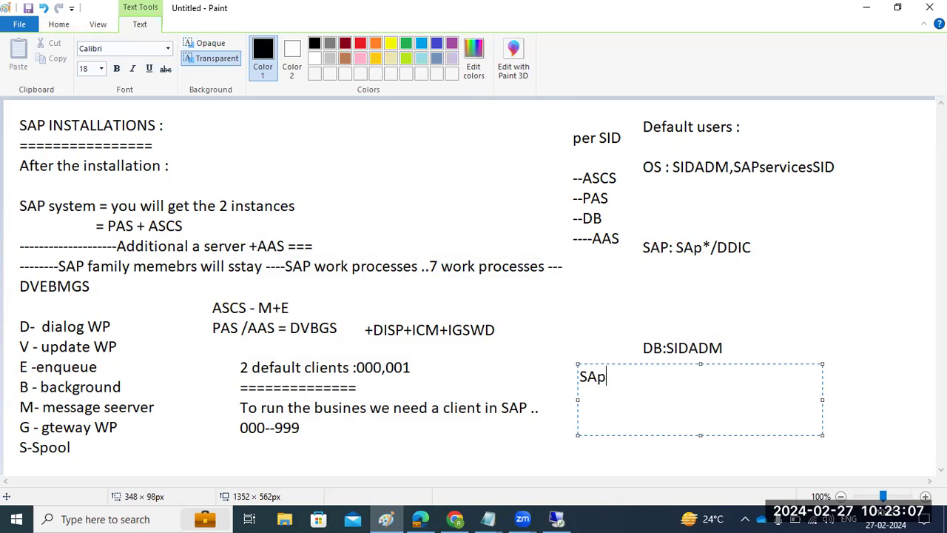
pyautogui.write('GUI -or s')
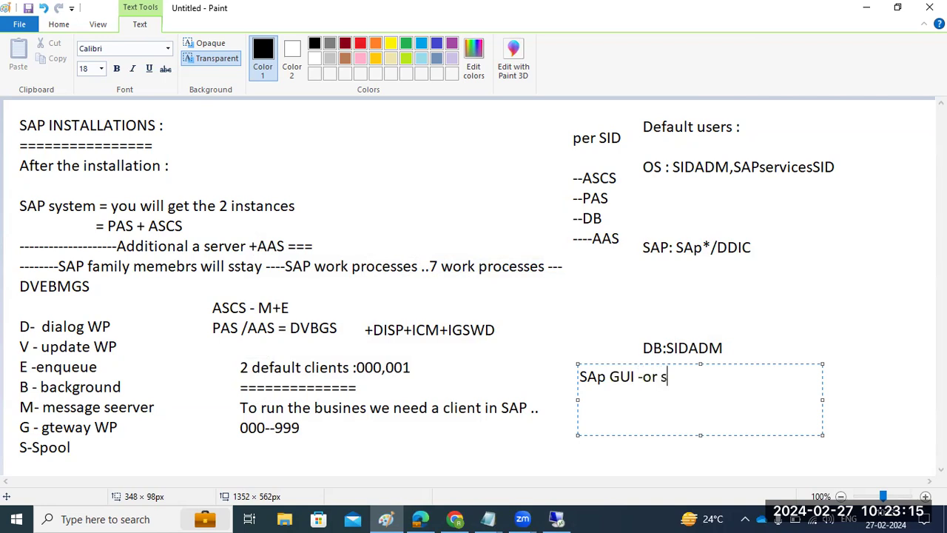
pyautogui.write('ap logpn')
pyautogui.press('BackSpace')
pyautogui.press('BackSpace')
pyautogui.press('BackSpace')
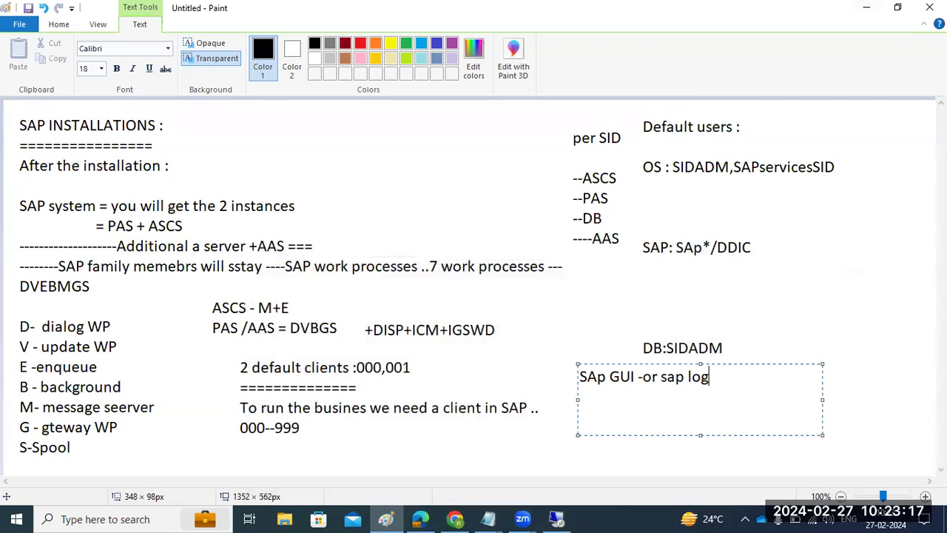
pyautogui.write('on pad')
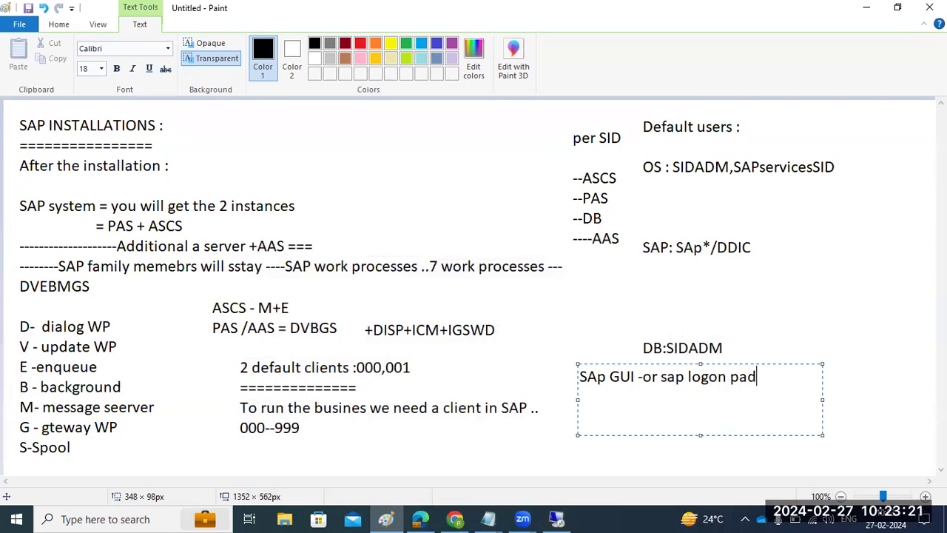
# - Switch back to SAP Logon on the remote desktop, shift its window slightly, and check the actions available for NWP
pyautogui.click(557, 519)
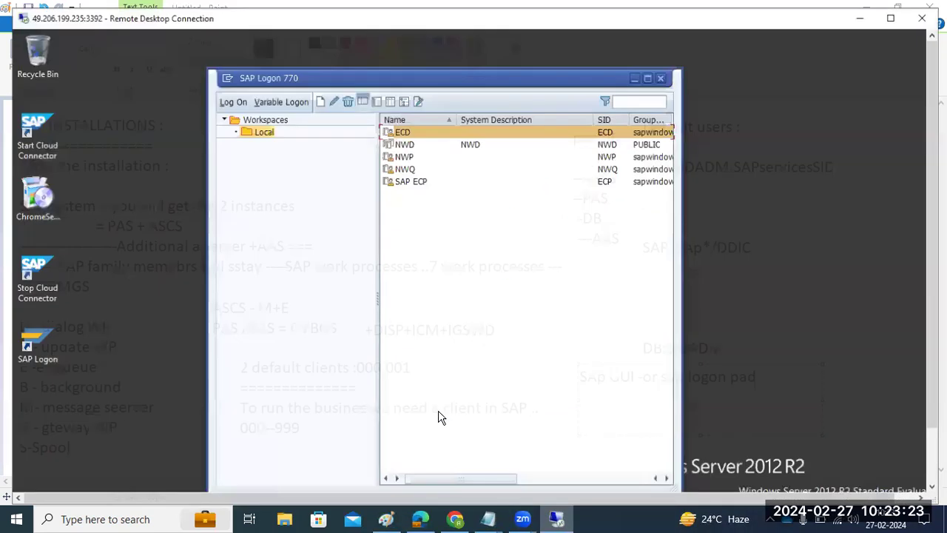
pyautogui.moveTo(288, 72); pyautogui.dragTo(252, 64)
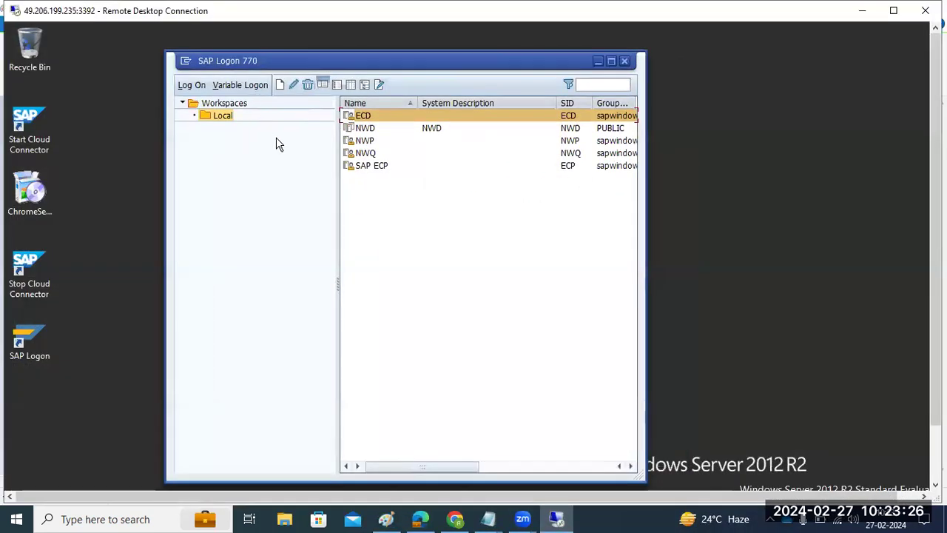
pyautogui.rightClick(367, 142)
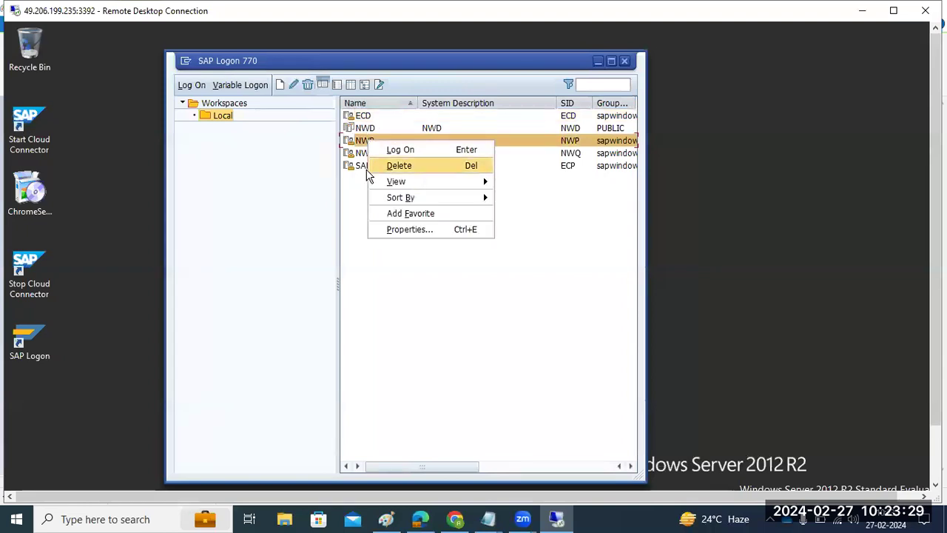
pyautogui.click(289, 186)
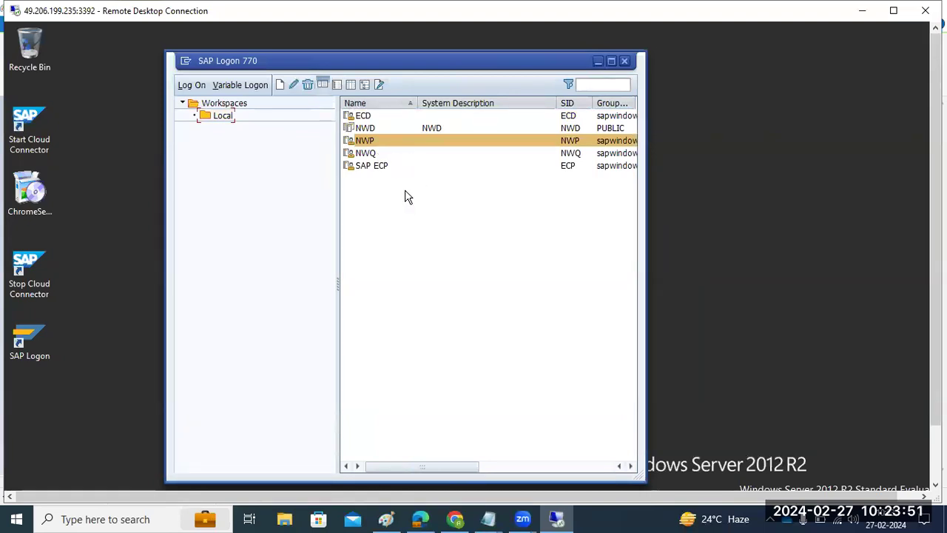
# - Start a new User Specified System entry in the Local workspace and proceed to its connection parameters
pyautogui.click(212, 119)
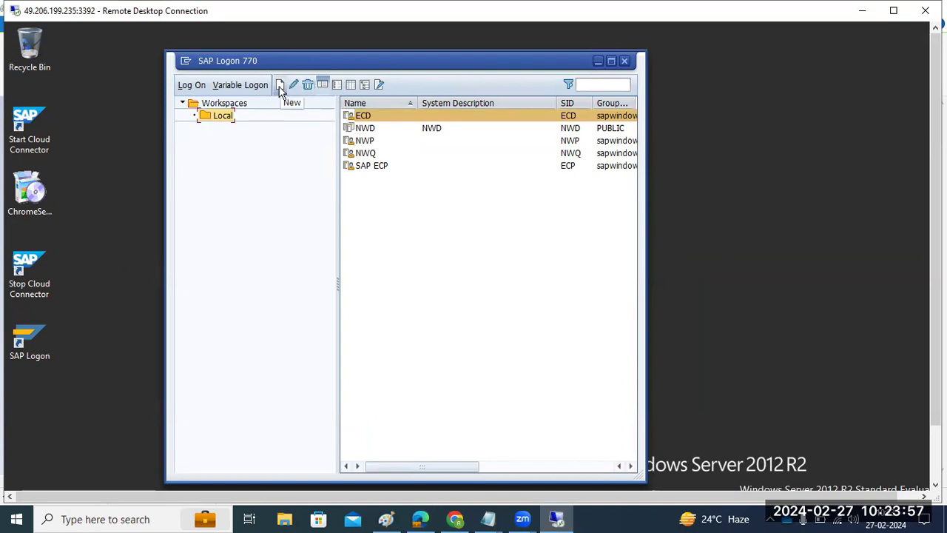
pyautogui.click(281, 86)
pyautogui.click(296, 102)
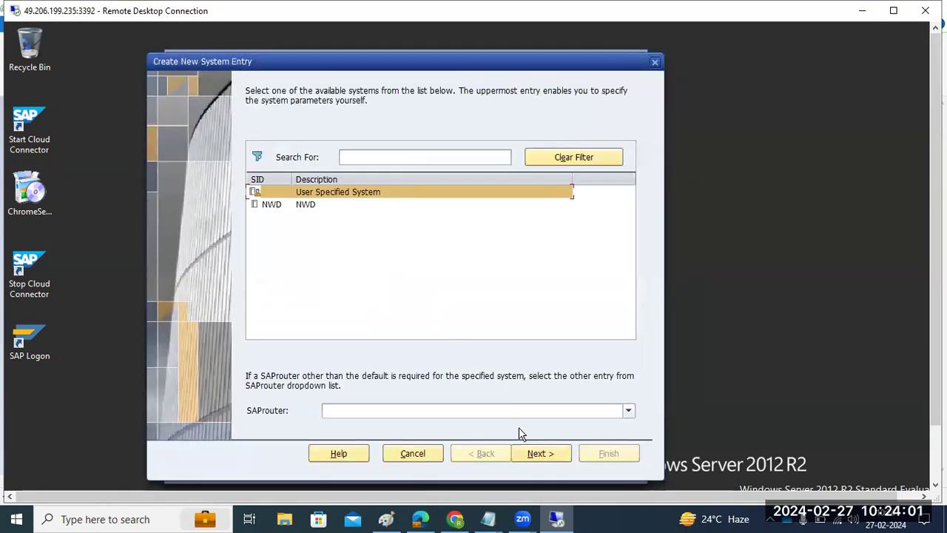
pyautogui.click(539, 454)
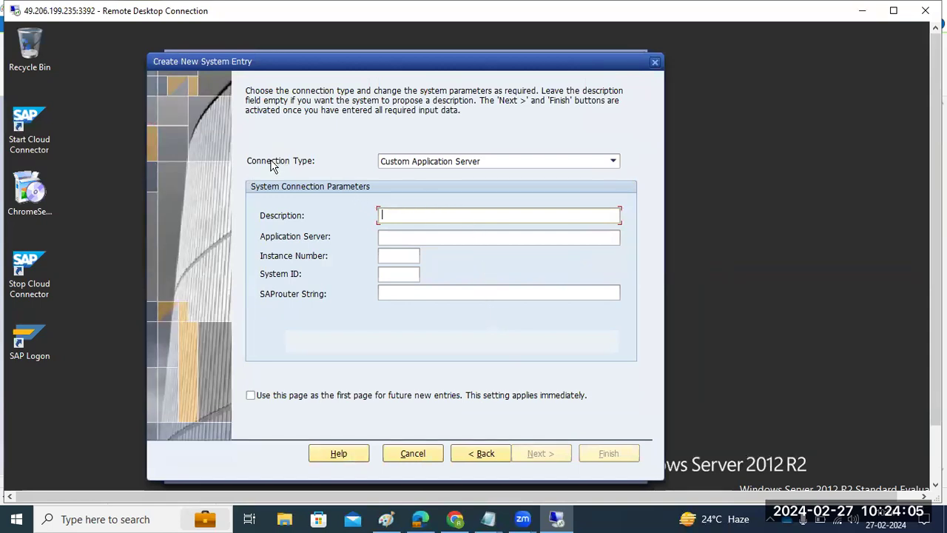
# - Review the available connection types and choose Custom Application Server for the new system entry
pyautogui.click(455, 163)
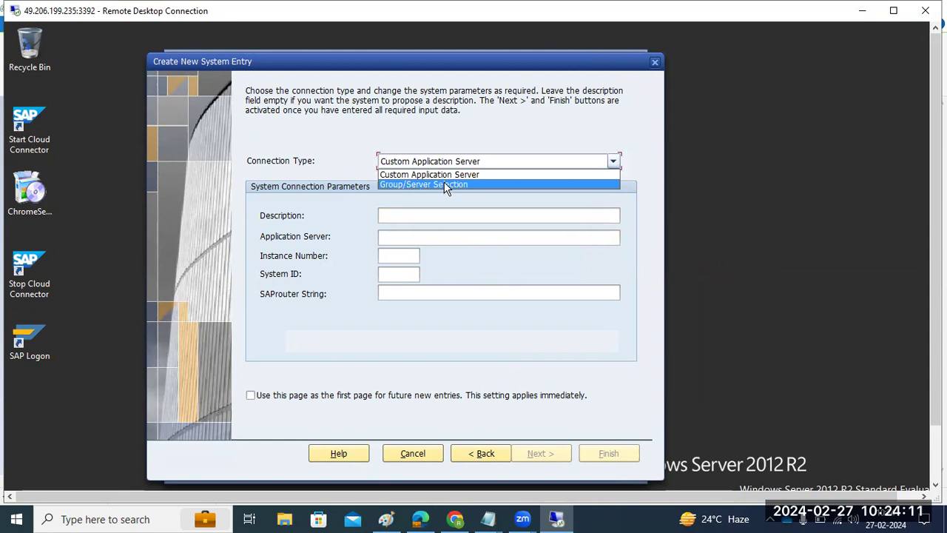
pyautogui.click(442, 174)
pyautogui.click(433, 163)
pyautogui.click(429, 173)
pyautogui.click(429, 159)
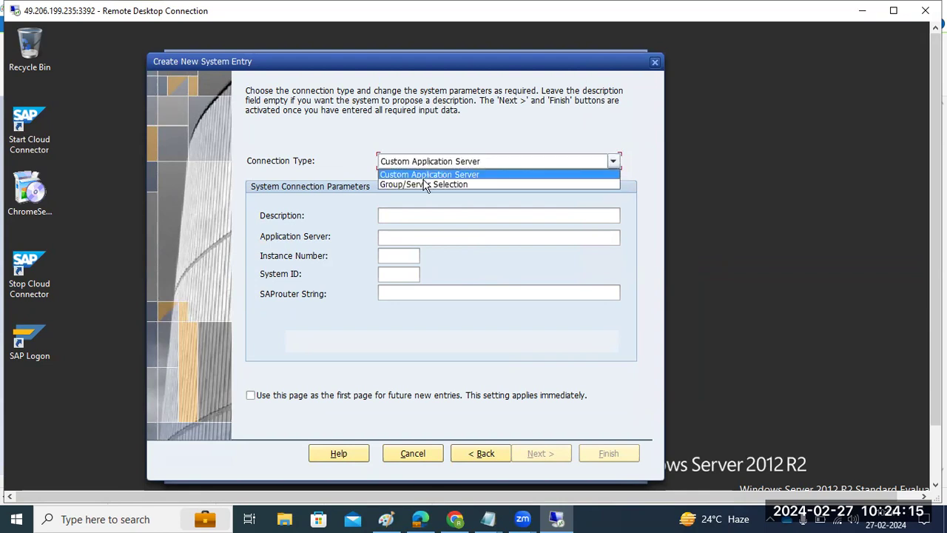
pyautogui.click(422, 175)
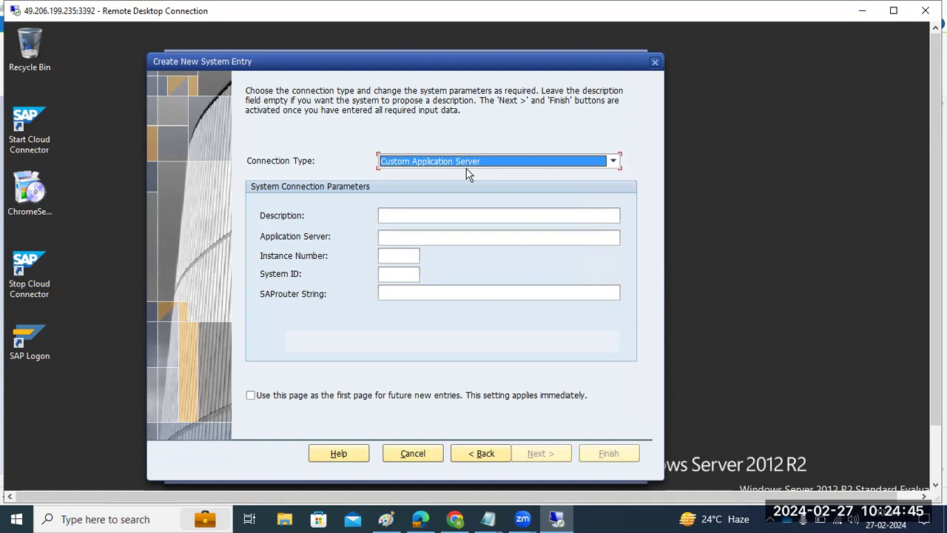
# - Enter "SAP NW DEVELOPMENT" as the description of the new system entry
pyautogui.click(462, 213)
pyautogui.write('S')
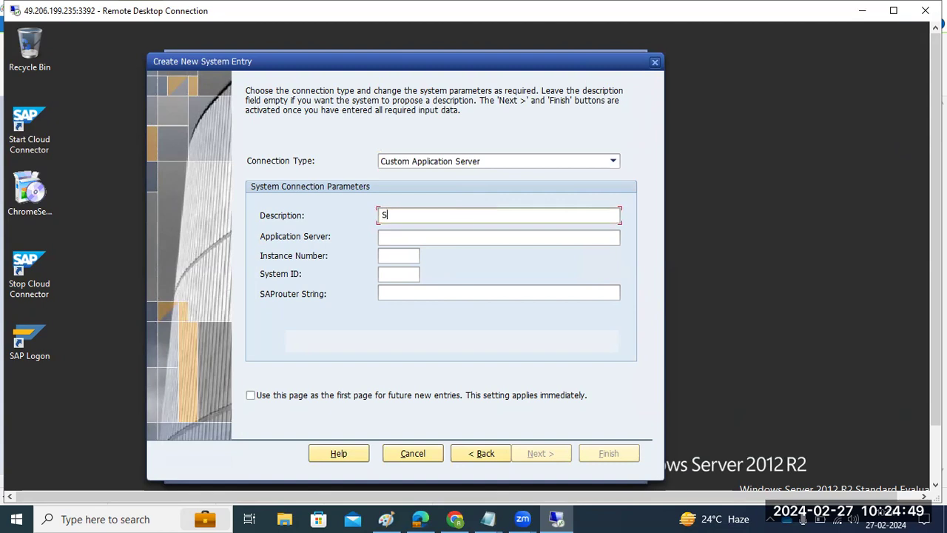
pyautogui.write('AP NW DEVELOPMENT')
pyautogui.press('Tab')
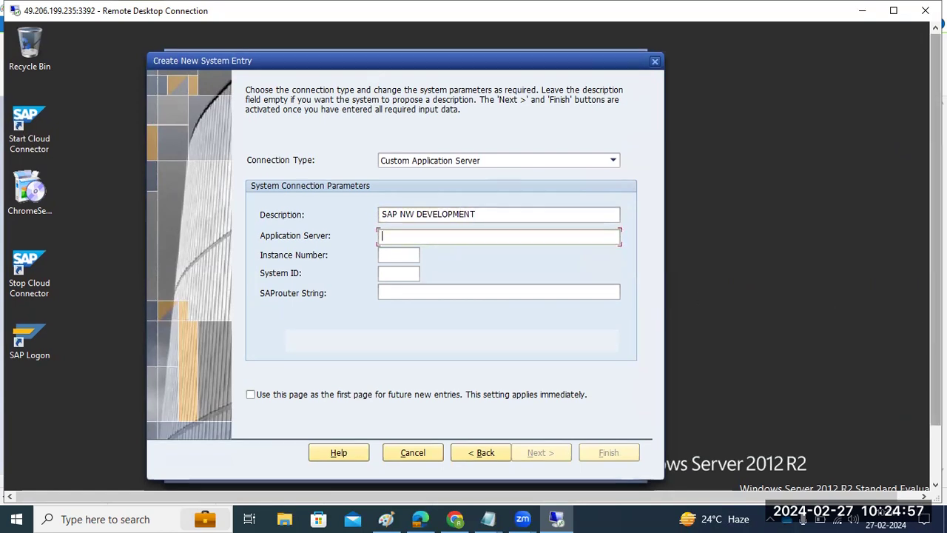
# - Look up the remote server's computer name in the This PC system properties, then close them
pyautogui.moveTo(936, 230); pyautogui.dragTo(937, 293)
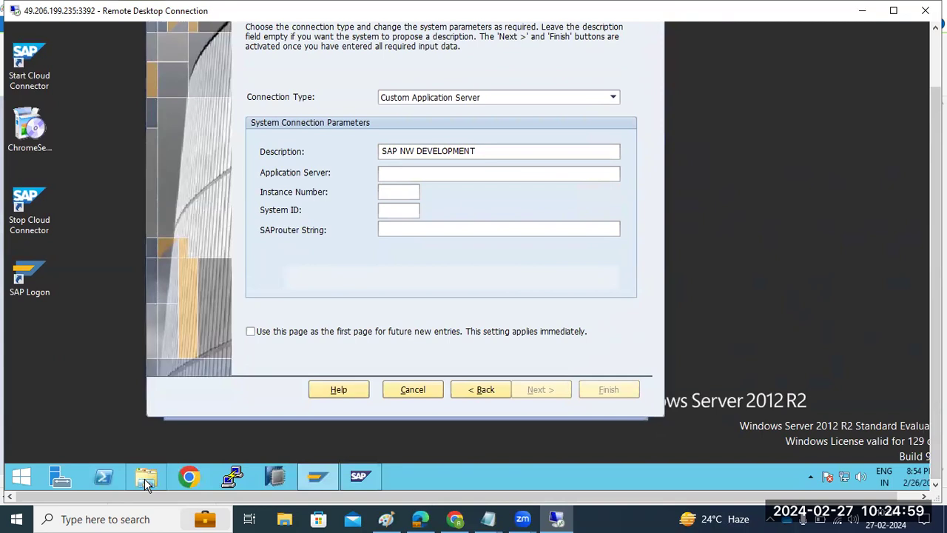
pyautogui.click(145, 478)
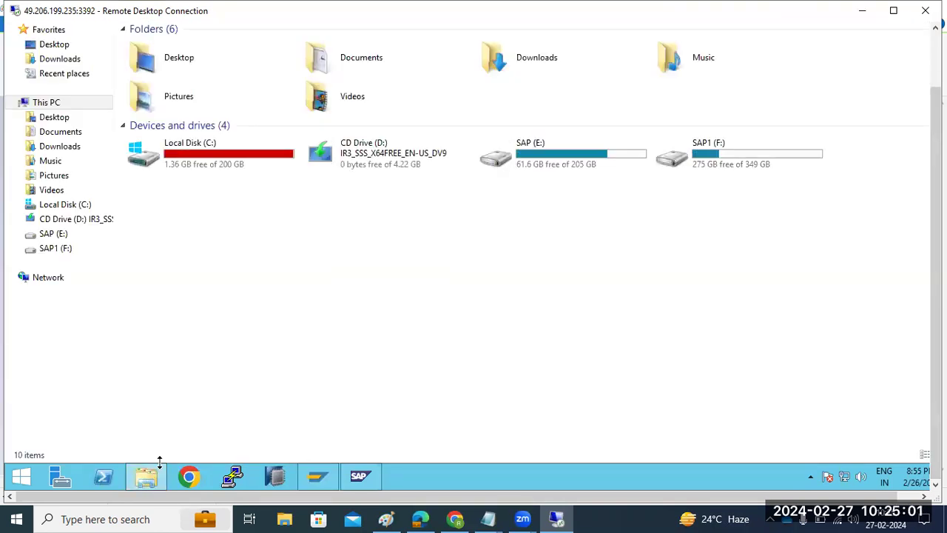
pyautogui.rightClick(278, 269)
pyautogui.click(323, 323)
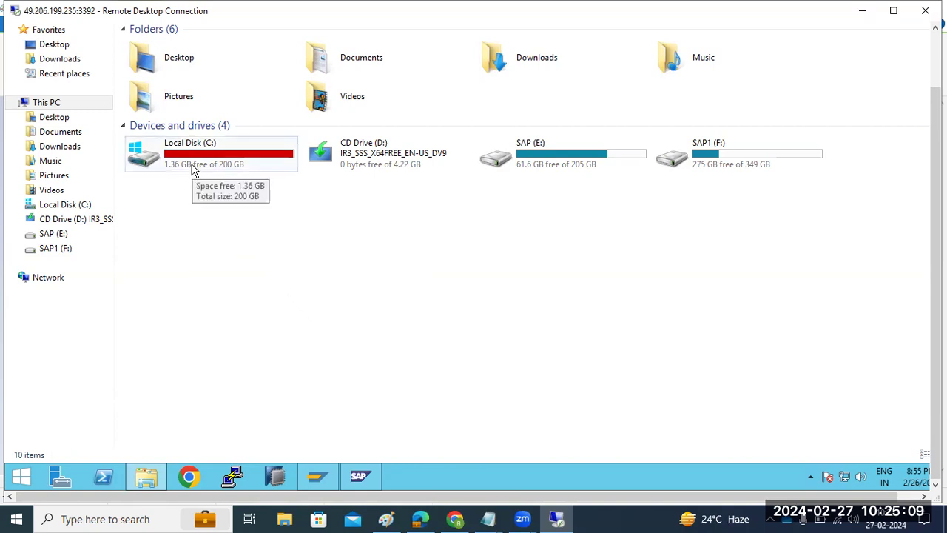
pyautogui.rightClick(74, 102)
pyautogui.click(107, 265)
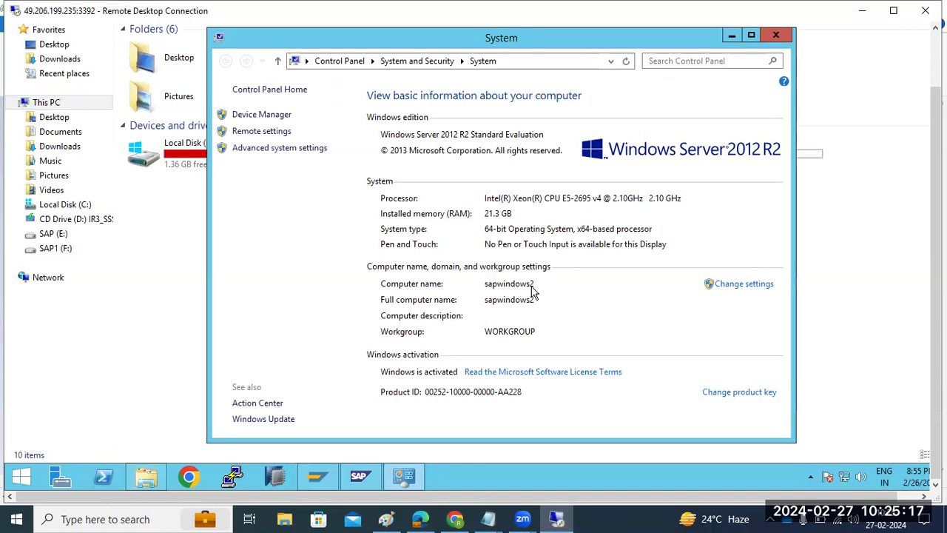
pyautogui.click(775, 35)
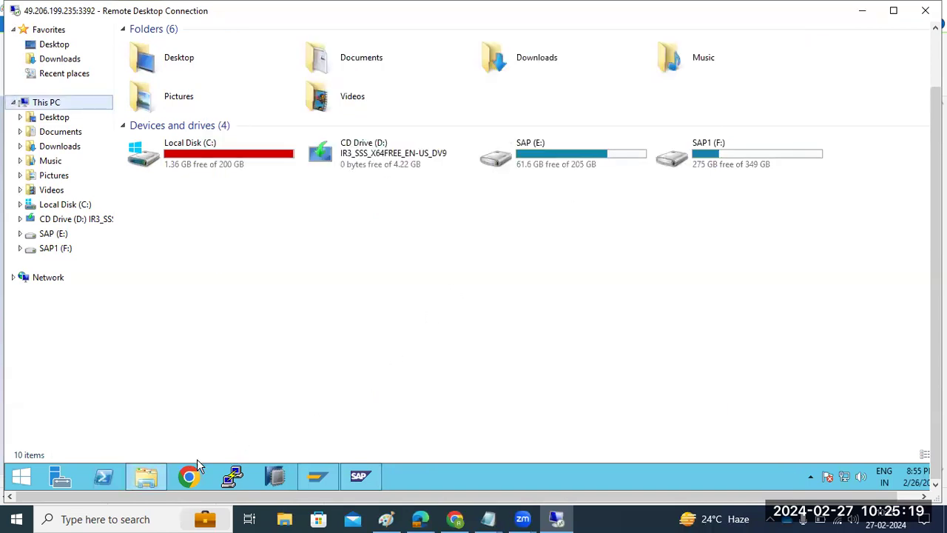
# - Return to the new SAP Logon entry and set its application server to sapwindows2
pyautogui.click(354, 476)
pyautogui.write('s')
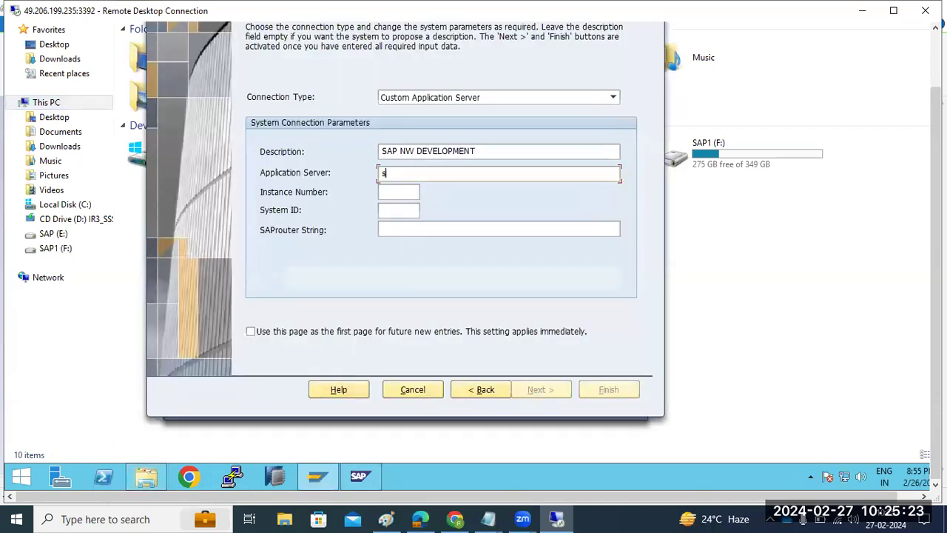
pyautogui.write('apwindows2')
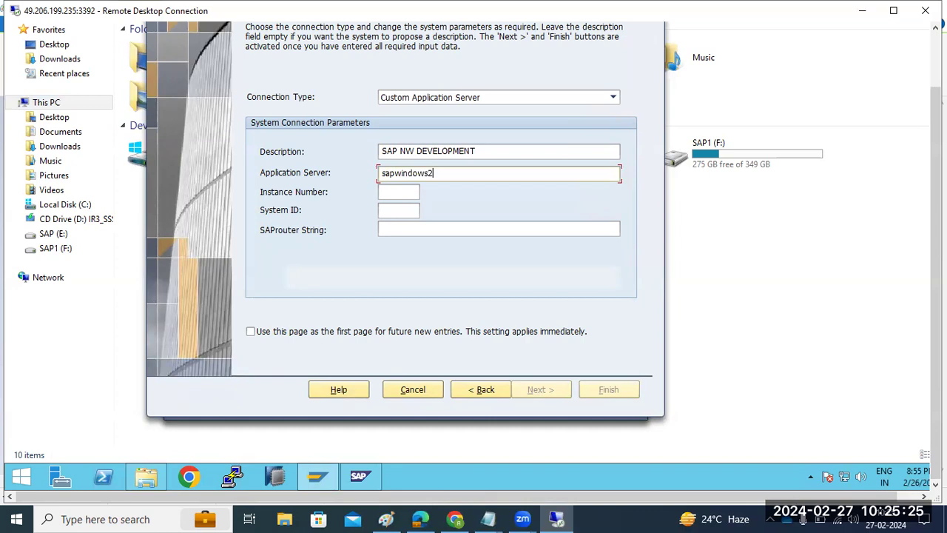
# - Switch to the SAP management console and examine NWD's instances, including the process list of sapwindows2 21 and the contents of sapwindows2 20
pyautogui.click(370, 473)
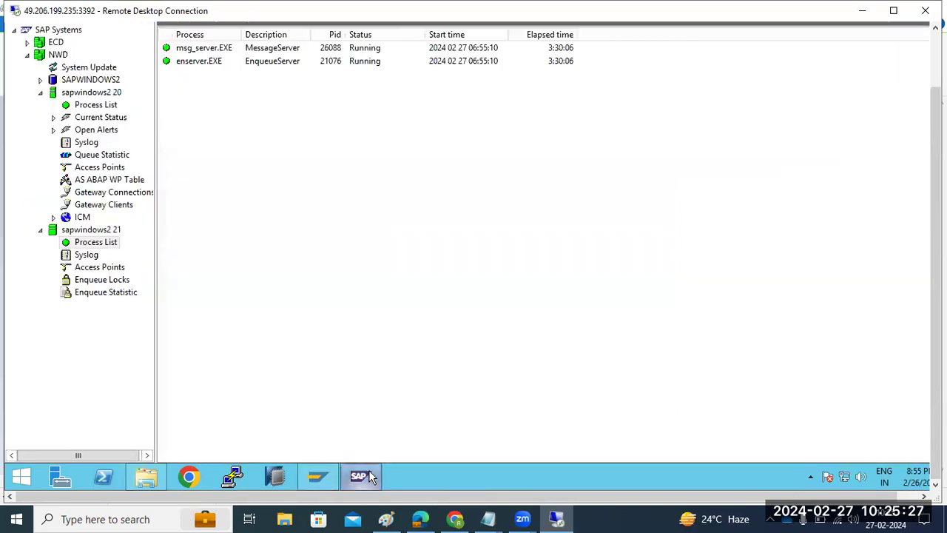
pyautogui.click(40, 92)
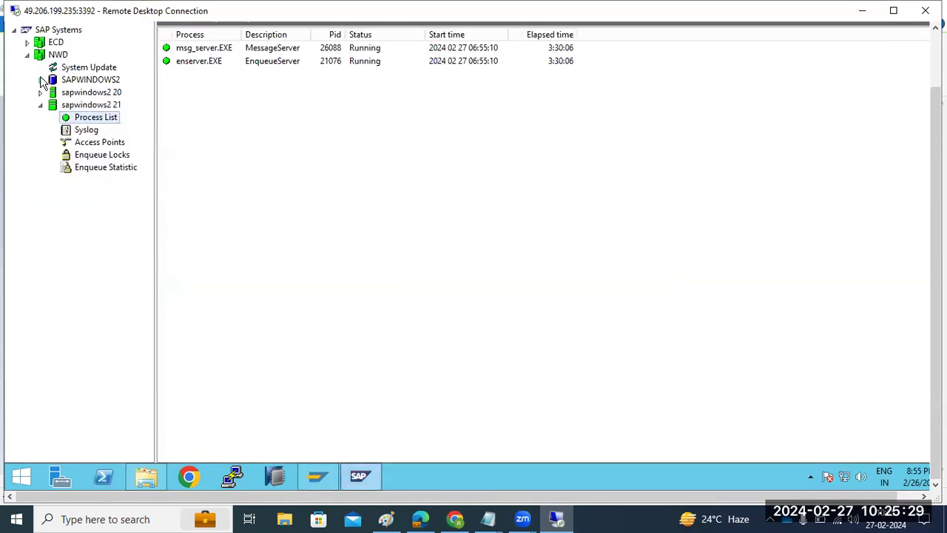
pyautogui.click(58, 55)
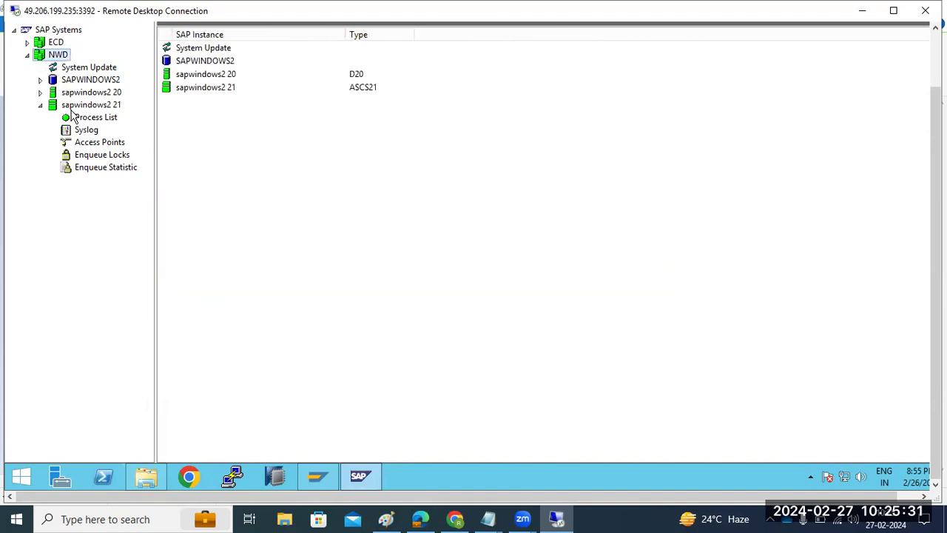
pyautogui.click(74, 94)
pyautogui.click(76, 104)
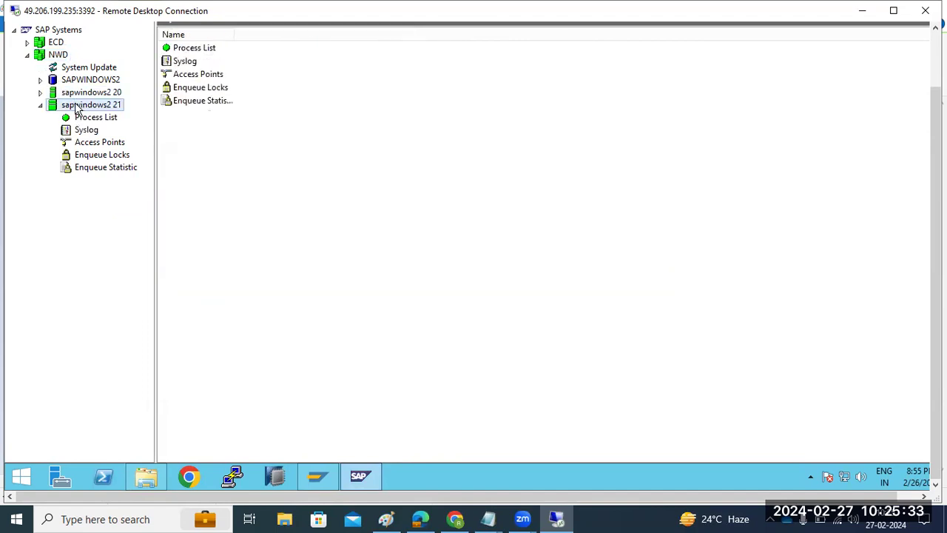
pyautogui.click(82, 118)
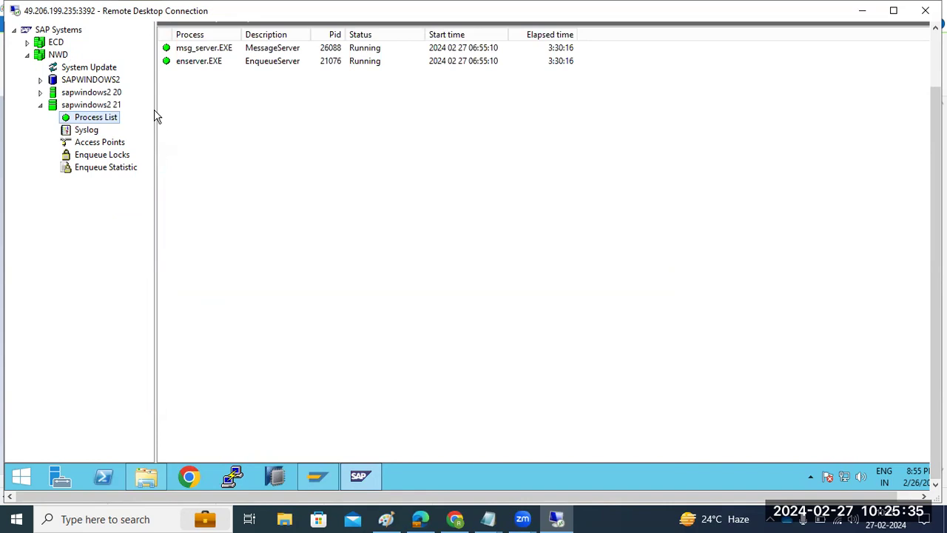
pyautogui.click(207, 65)
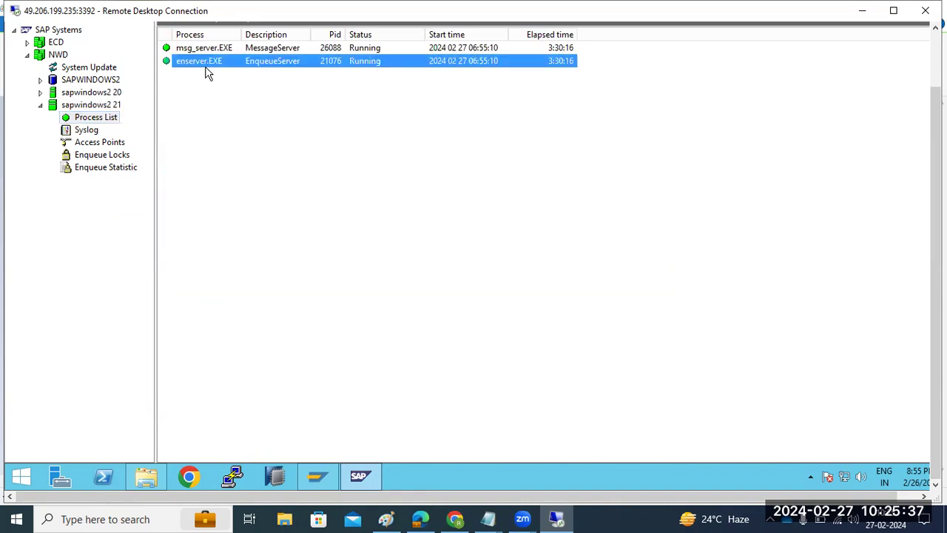
pyautogui.press('Up')
pyautogui.click(41, 92)
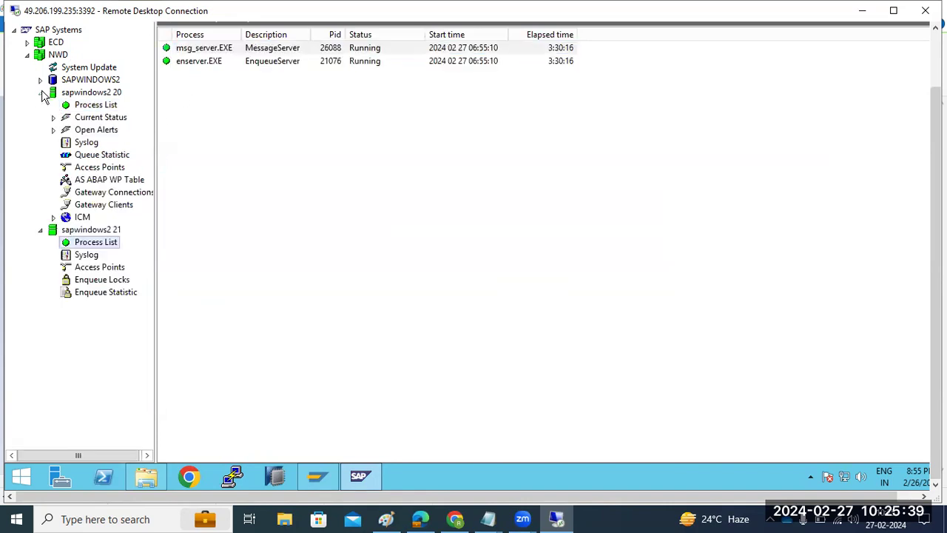
pyautogui.click(99, 96)
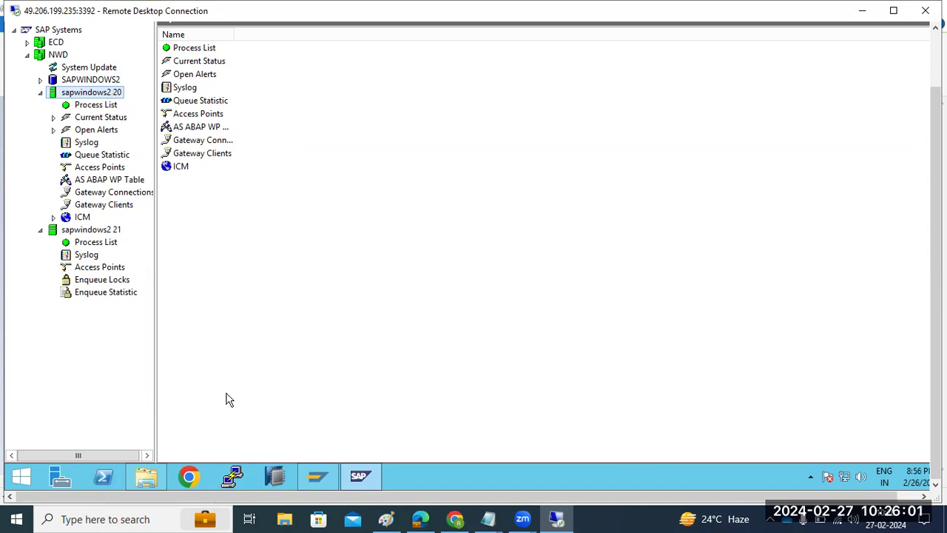
# - Return to the new SAP Logon entry and set the instance number to 20 and the system ID to NWD
pyautogui.click(318, 475)
pyautogui.click(401, 194)
pyautogui.write('20')
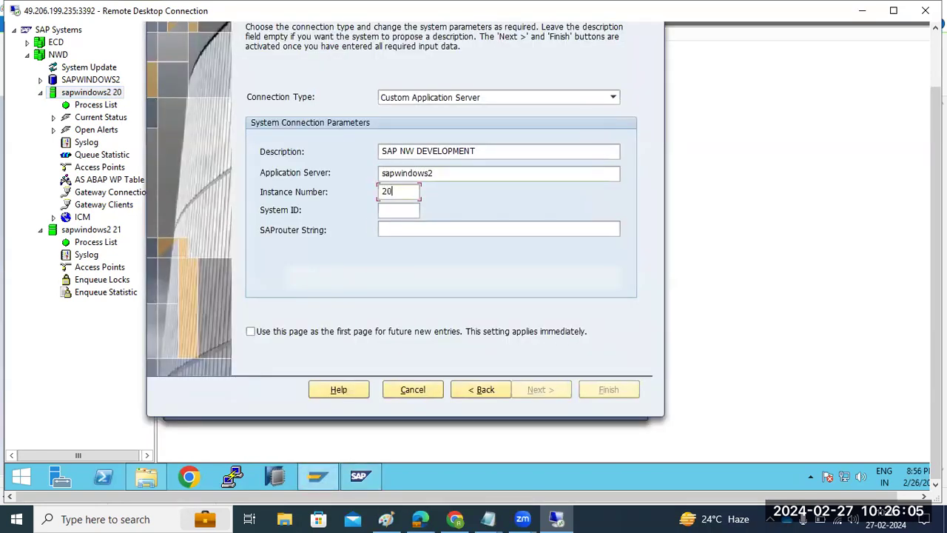
pyautogui.click(390, 213)
pyautogui.write('NWD')
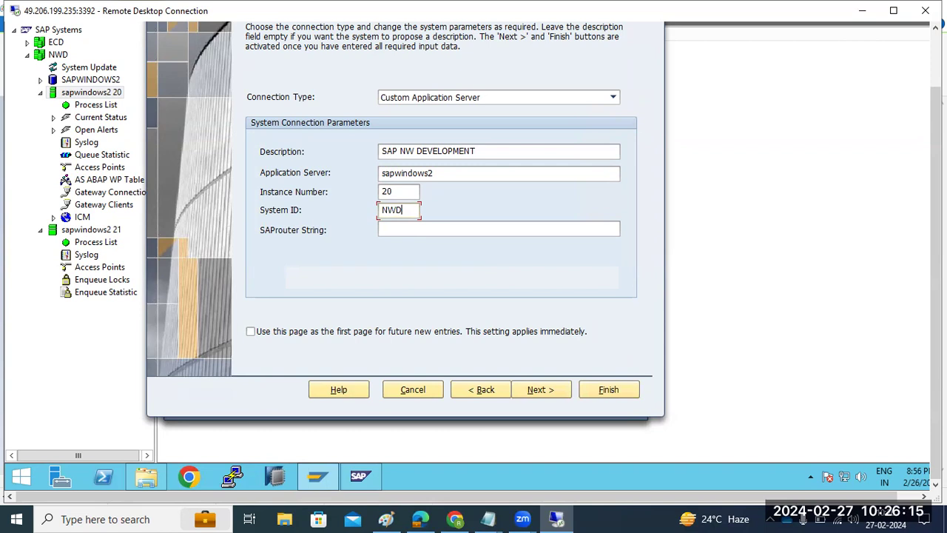
# - Accept the default network settings with High Speed Connection (LAN) and finish creating the system entry
pyautogui.click(541, 390)
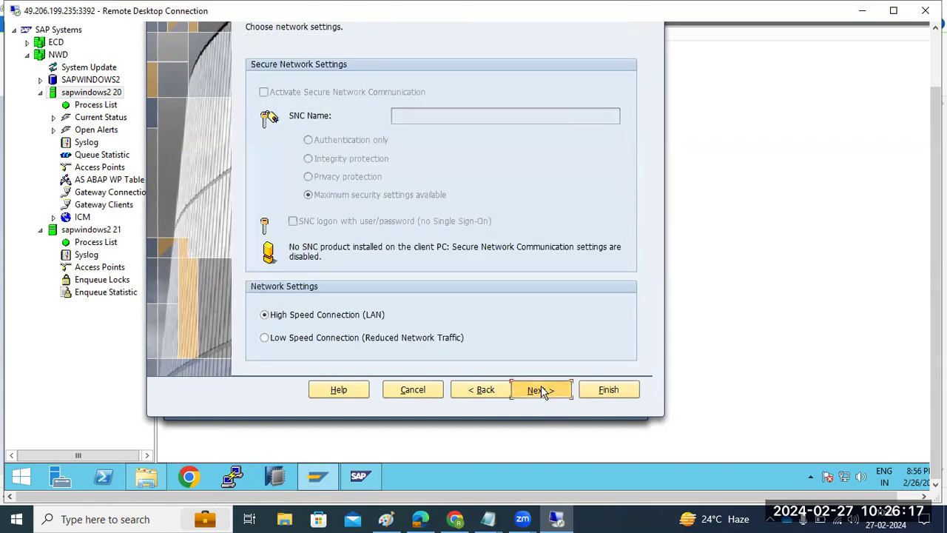
pyautogui.click(541, 390)
pyautogui.click(609, 390)
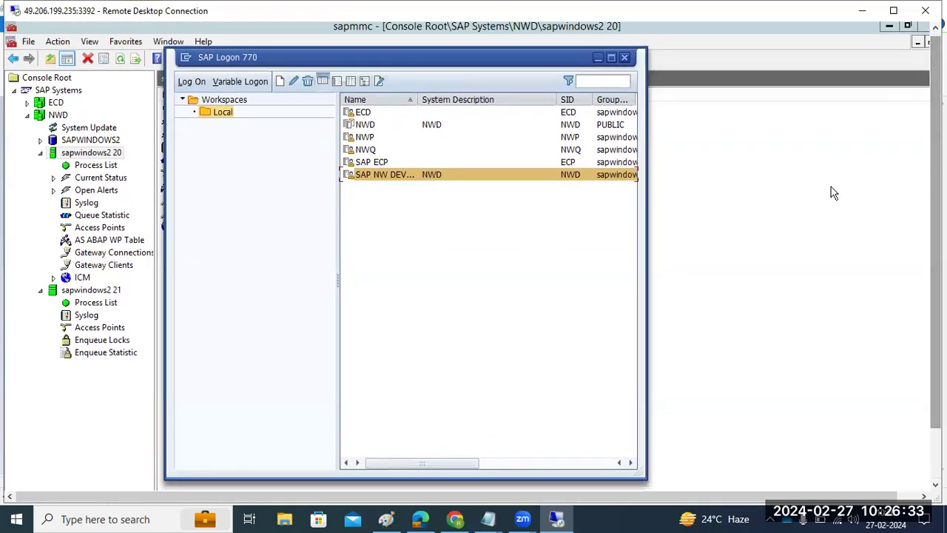
# - Review the connection properties of the SAP NW DEVELOPMENT entry, including the SAProuter string, and close them without changes
pyautogui.click(294, 80)
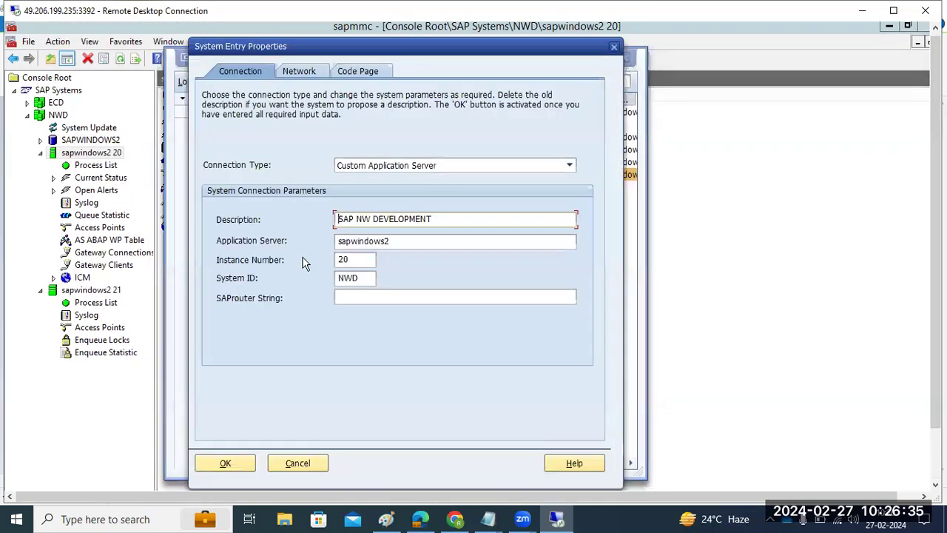
pyautogui.click(353, 295)
pyautogui.click(305, 461)
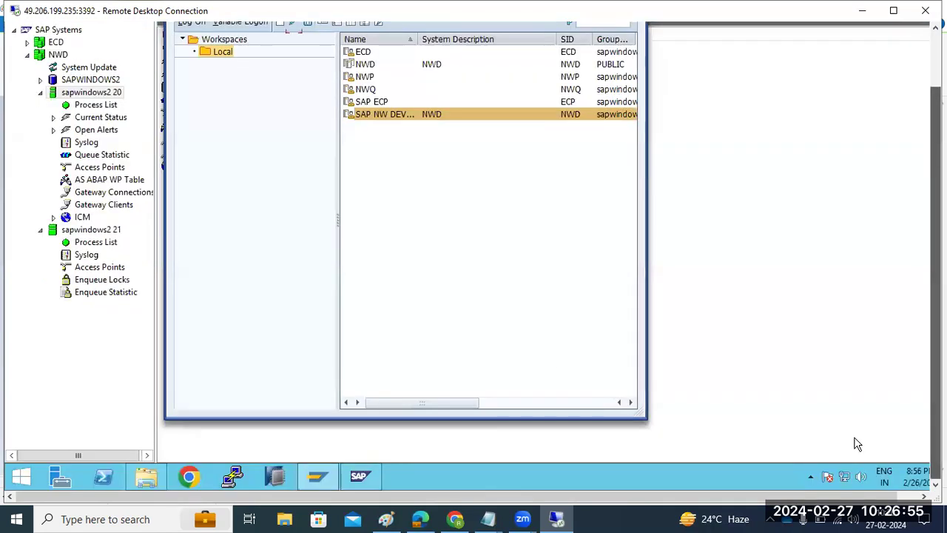
# - Show the remote desktop, bring back SAP Logon and reopen the SAP NW DEVELOPMENT properties at the SAProuter string
pyautogui.rightClick(481, 478)
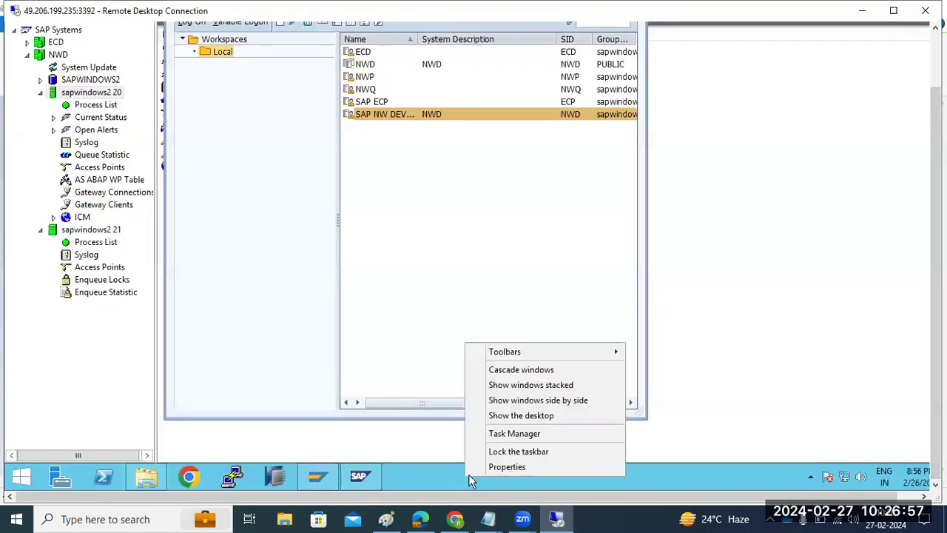
pyautogui.click(504, 415)
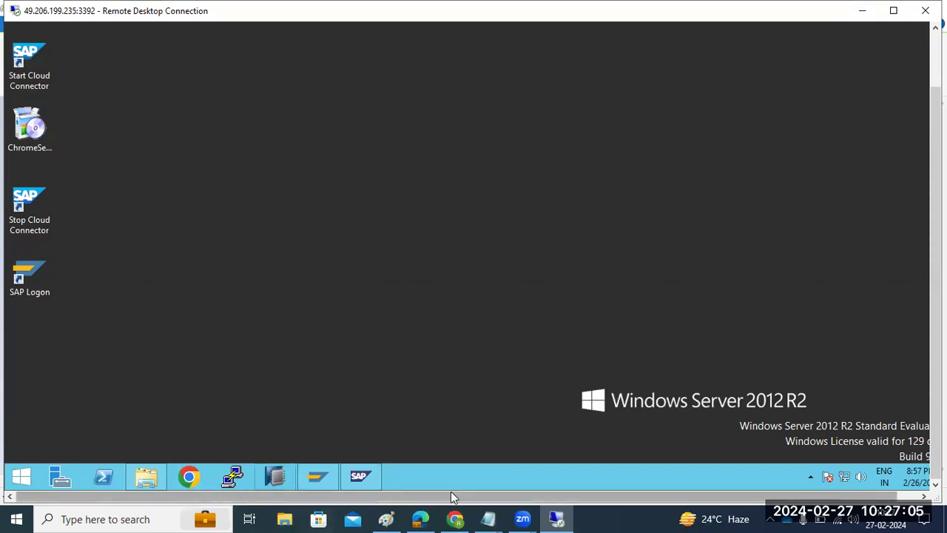
pyautogui.click(327, 477)
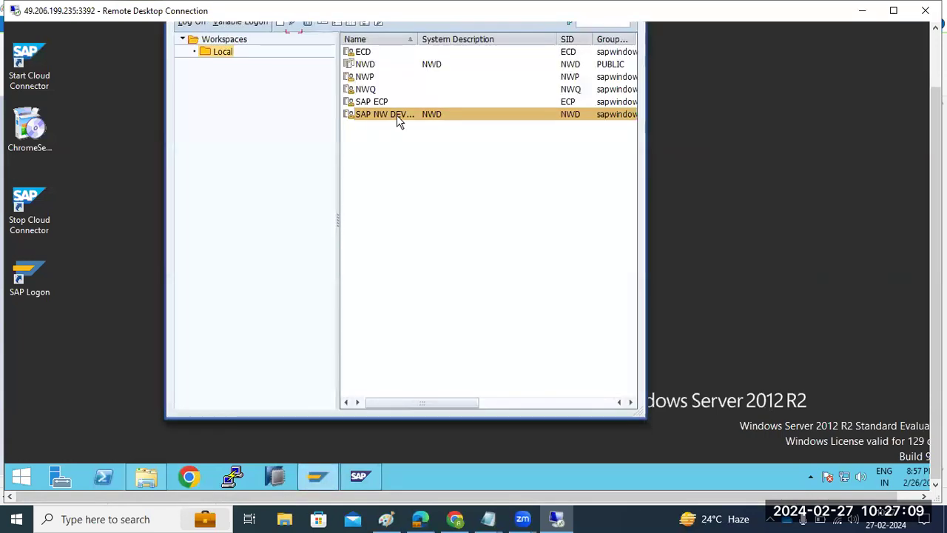
pyautogui.moveTo(936, 283); pyautogui.dragTo(936, 226)
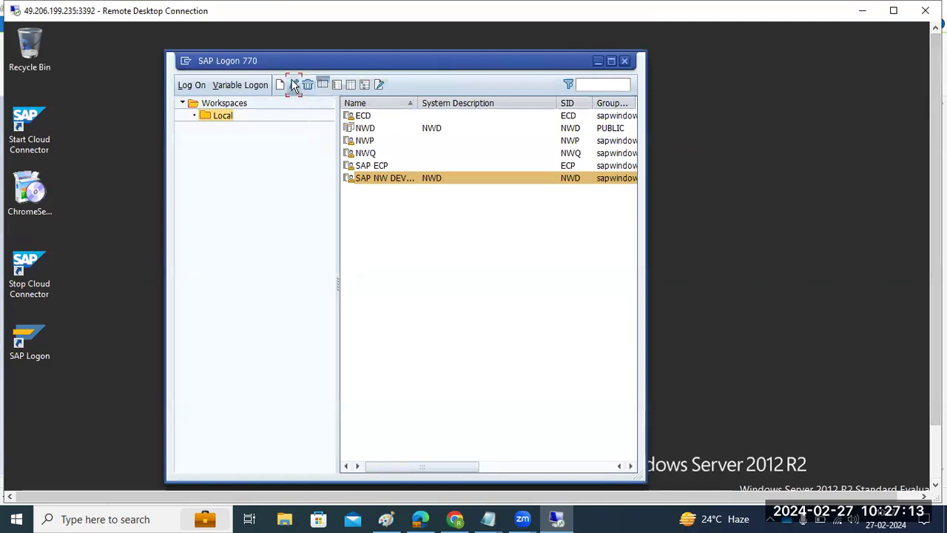
pyautogui.click(293, 85)
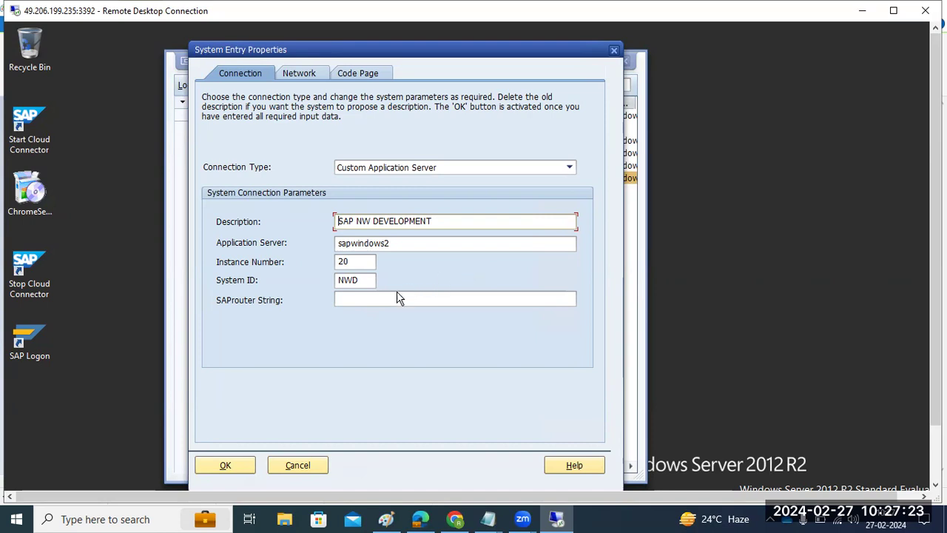
pyautogui.click(378, 298)
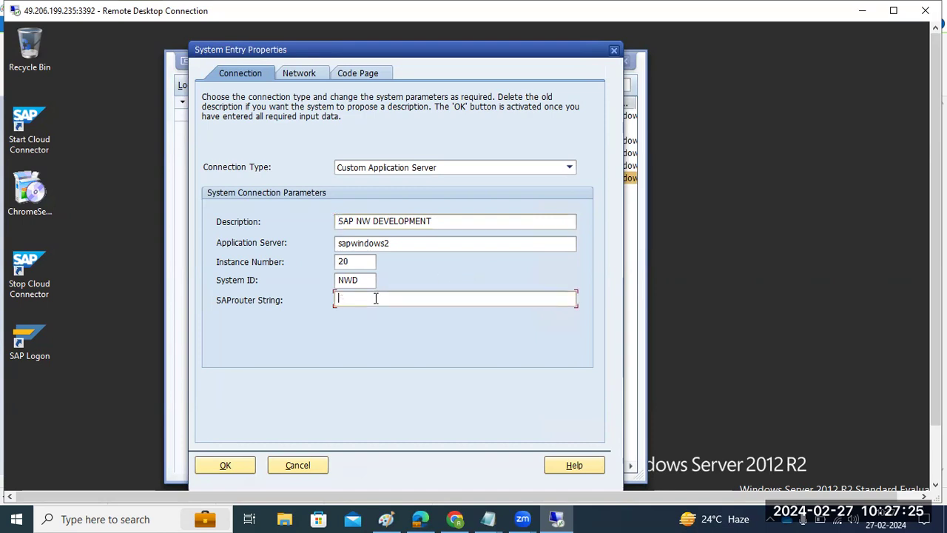
# - Close the entry properties without changes and look at the remote server's Start screen and network connections
pyautogui.click(296, 466)
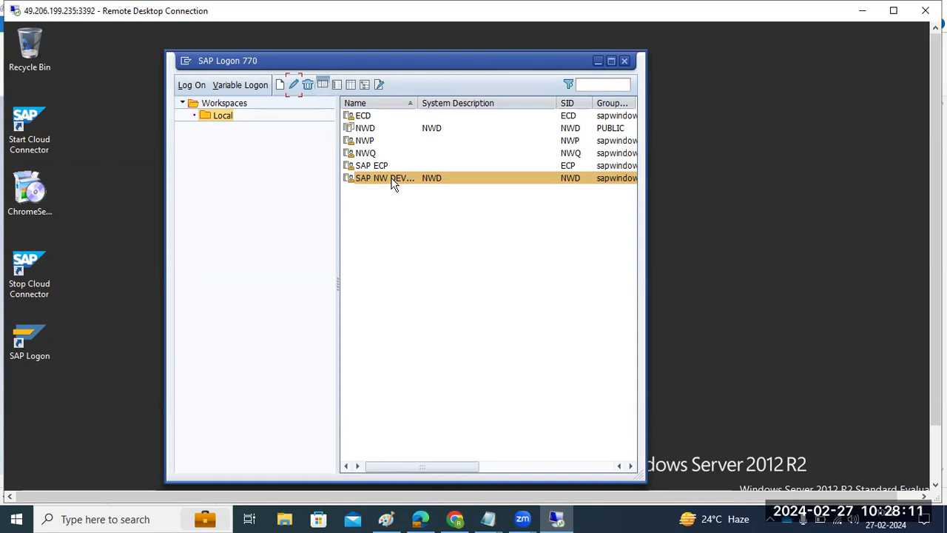
pyautogui.moveTo(937, 140); pyautogui.dragTo(936, 194)
pyautogui.click(16, 475)
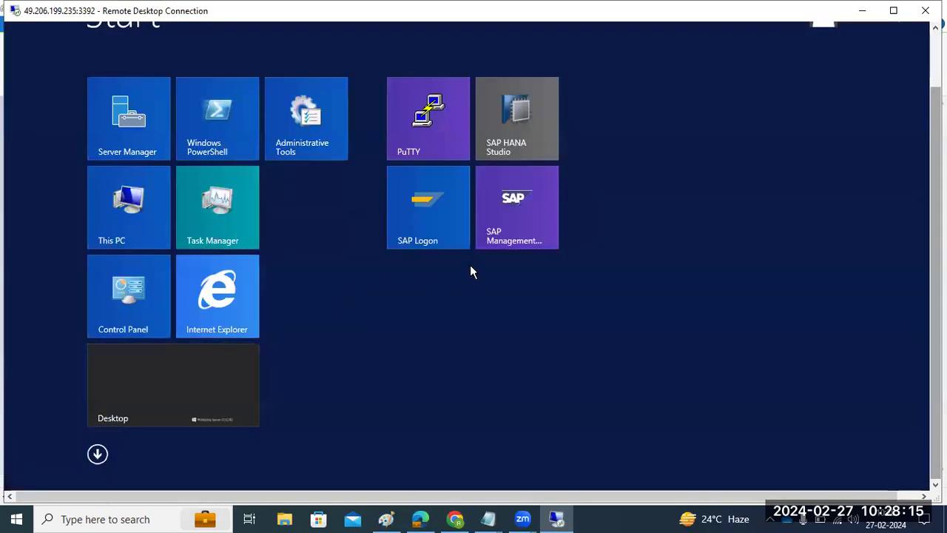
pyautogui.click(117, 370)
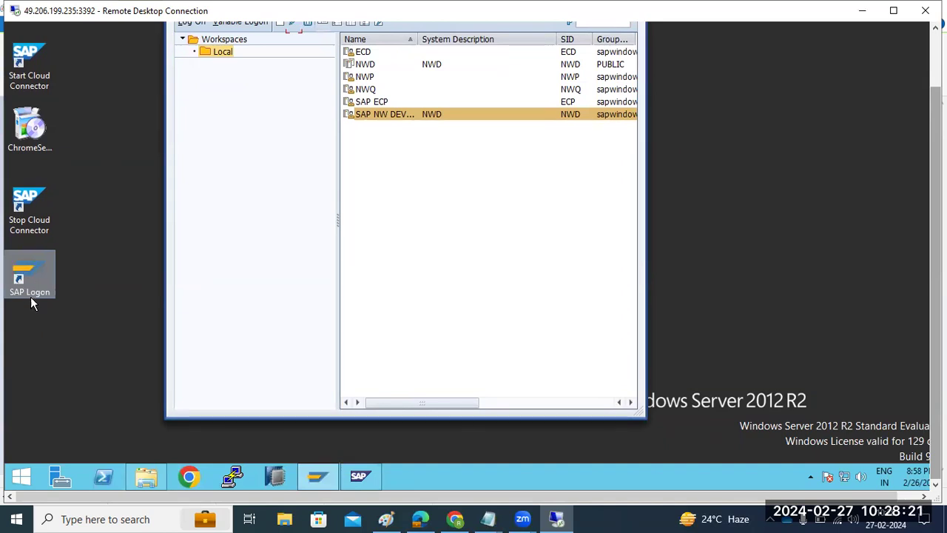
pyautogui.click(848, 478)
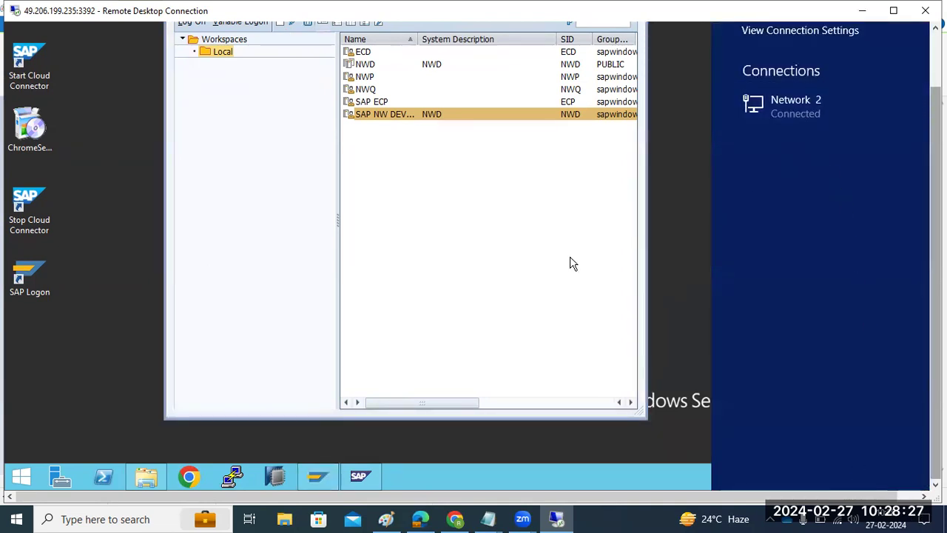
pyautogui.click(534, 274)
# - Open the logon screen of the SAP NW DEVELOPMENT system and close its session window
pyautogui.moveTo(936, 259); pyautogui.dragTo(936, 203)
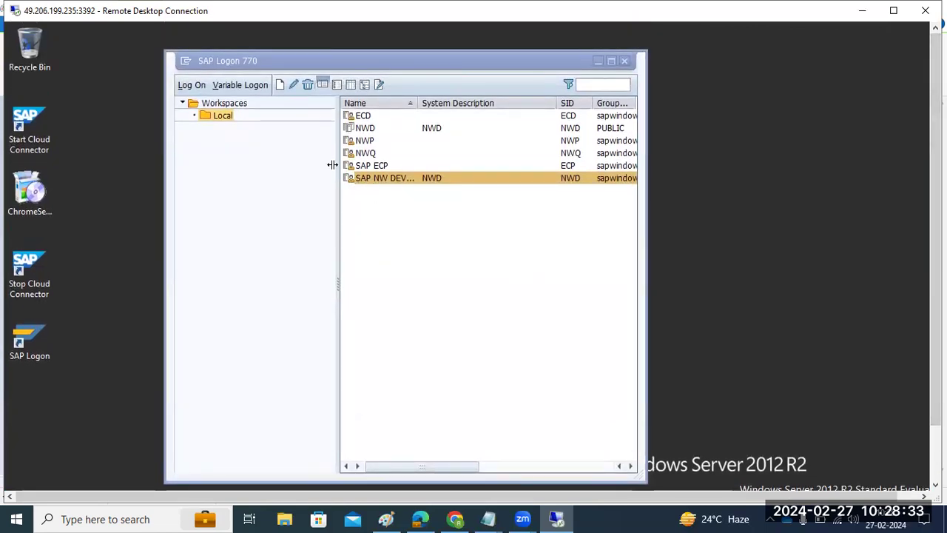
pyautogui.click(198, 88)
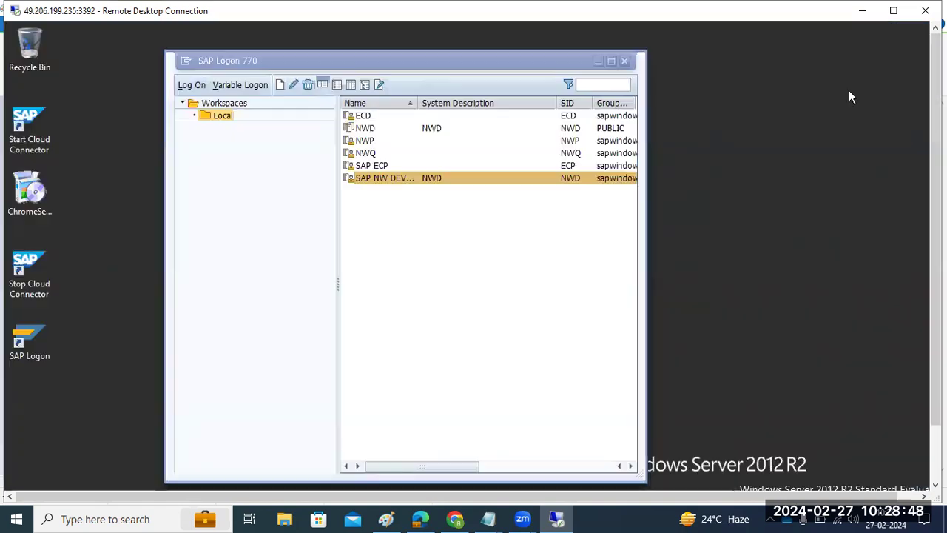
pyautogui.click(915, 29)
# - Try to log on to SAP NW DEVELOPMENT with instance number 21, declining the detailed error description
pyautogui.click(293, 84)
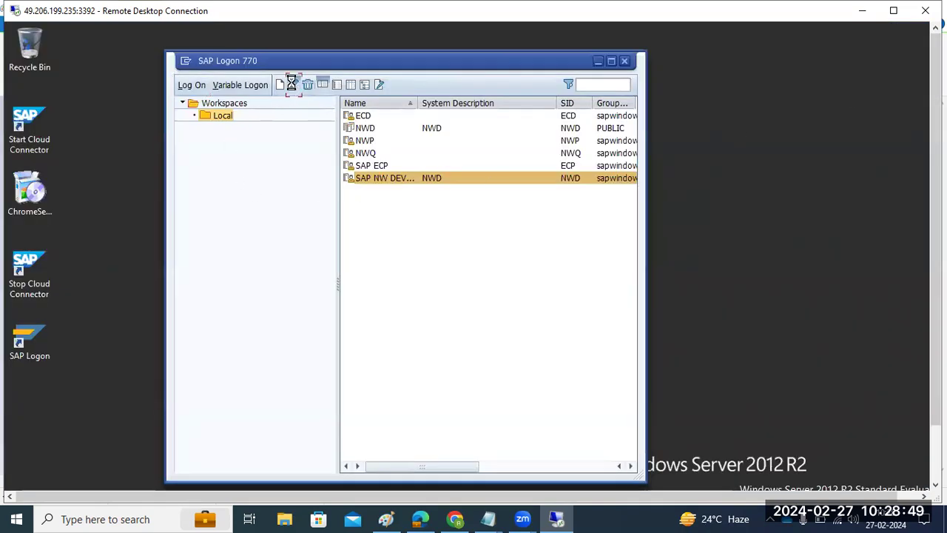
pyautogui.click(369, 263)
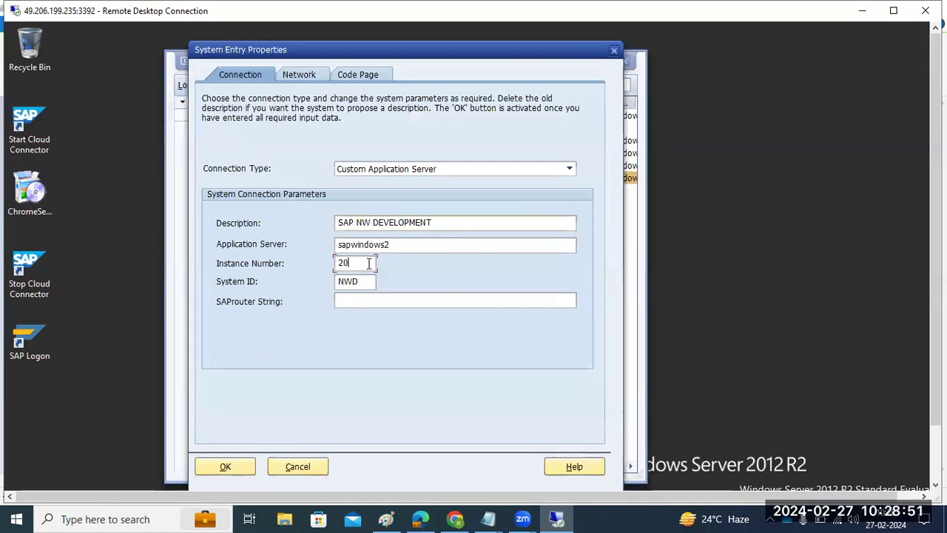
pyautogui.press('BackSpace')
pyautogui.write('1')
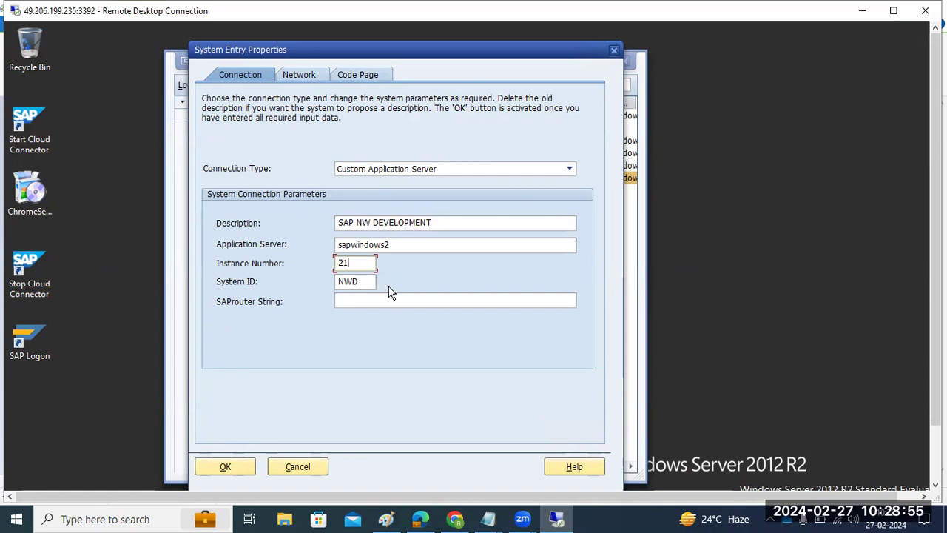
pyautogui.press('Return')
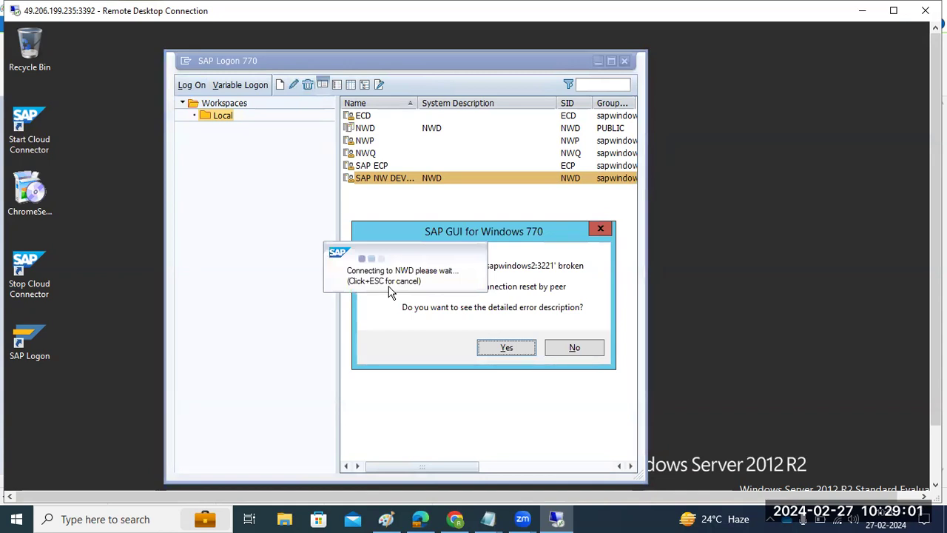
pyautogui.click(574, 348)
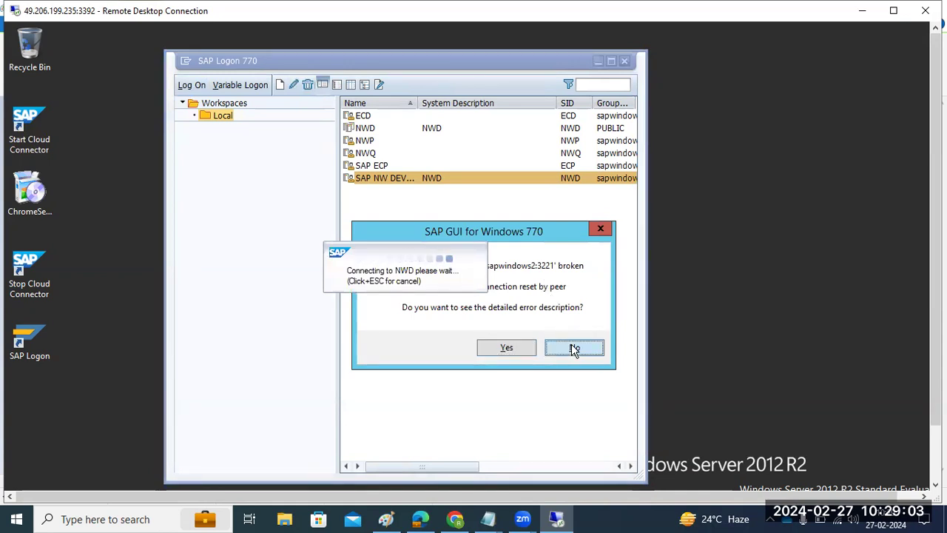
# - Set the SAP NW DEVELOPMENT entry's instance number back to 20 and re-enter the system ID as NWD
pyautogui.click(294, 83)
pyautogui.click(370, 261)
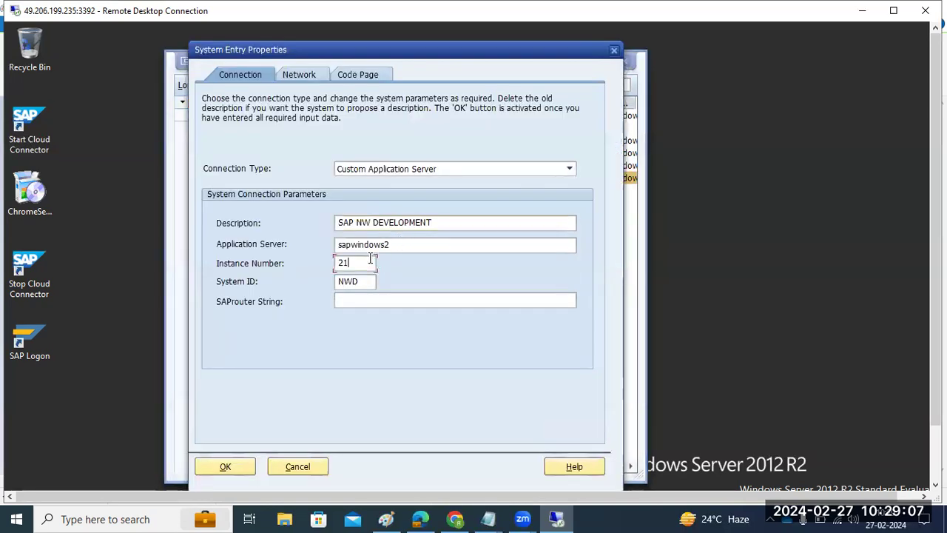
pyautogui.press('BackSpace')
pyautogui.write('0')
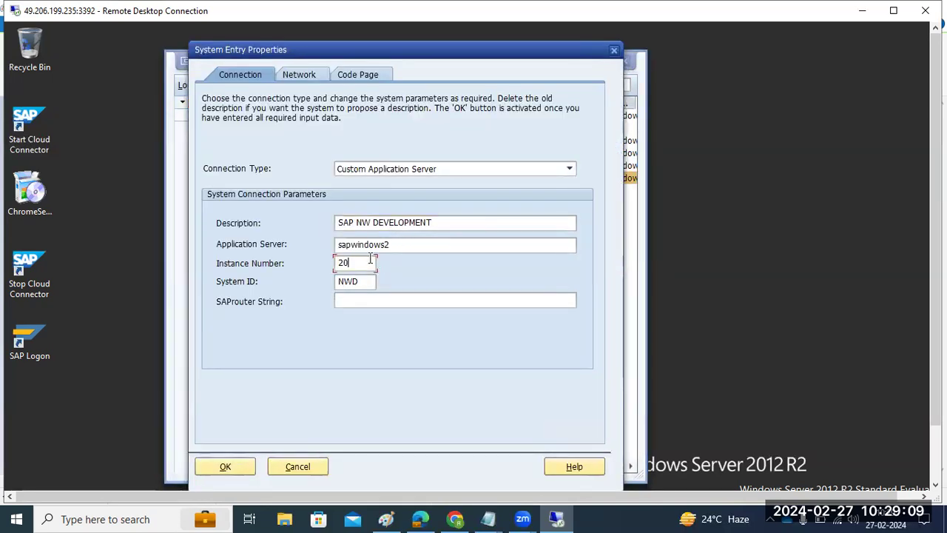
pyautogui.click(368, 281)
pyautogui.press('BackSpace')
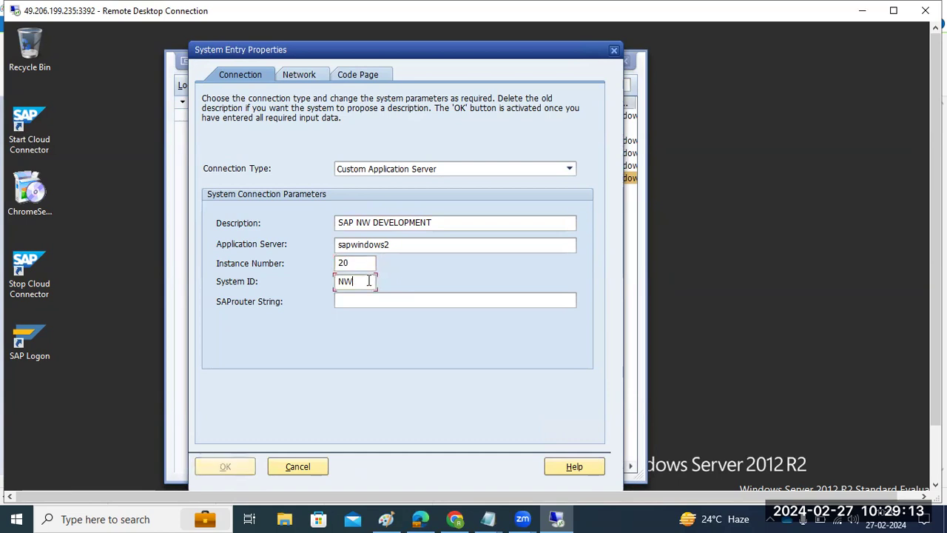
pyautogui.write('D')
# - Change the entry's application server to sapwindows1, save the properties and open its logon screen
pyautogui.hotkey('shift', 'Tab')
pyautogui.hotkey('shift', 'Tab')
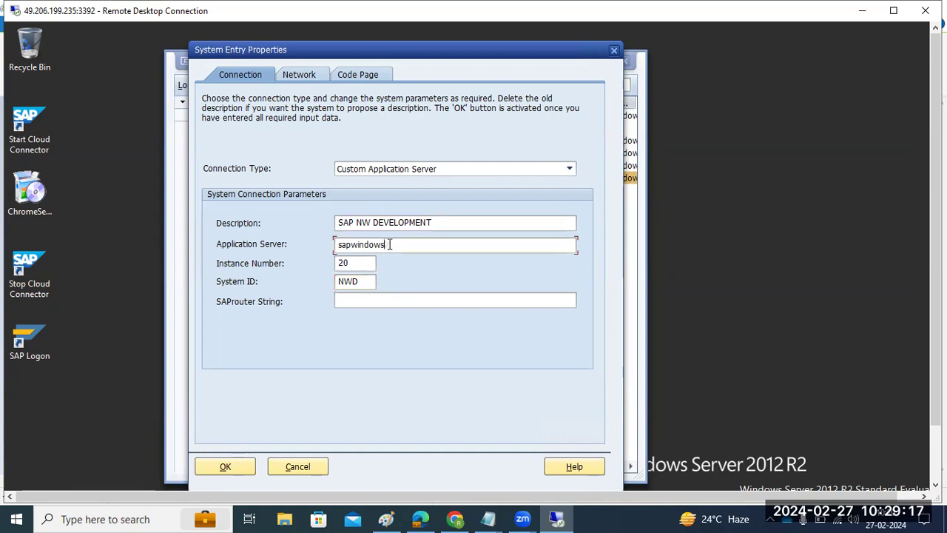
pyautogui.write('1')
pyautogui.press('Return')
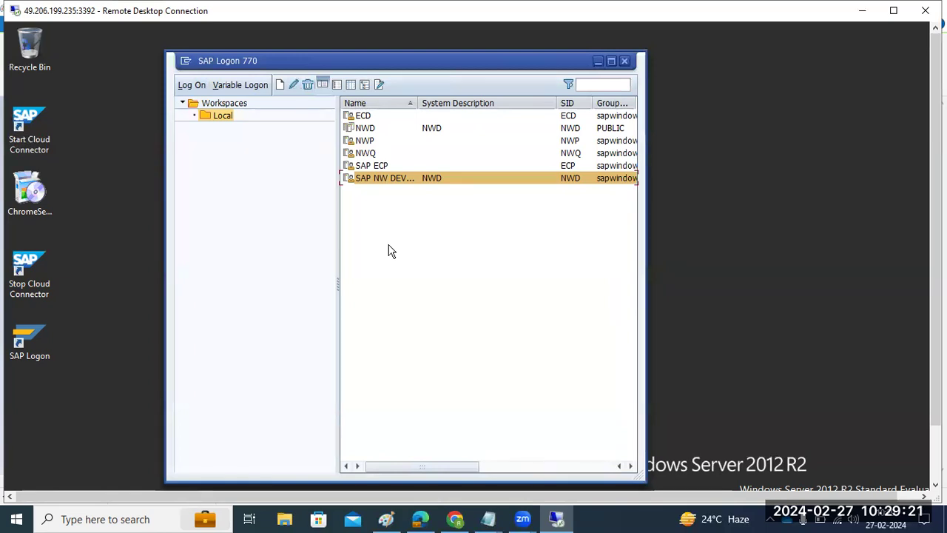
pyautogui.press('Return')
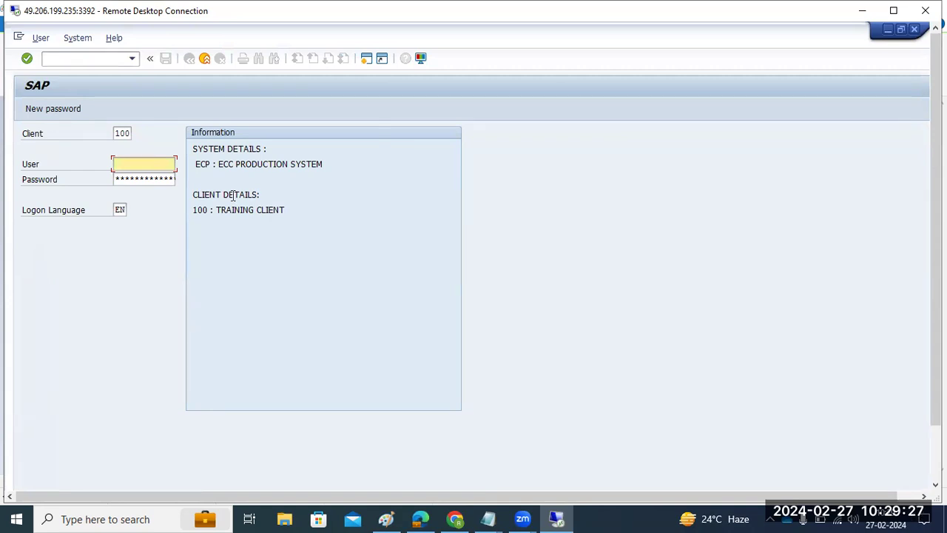
# - Examine the system and client details on the logon screen and close the session
pyautogui.moveTo(200, 165); pyautogui.dragTo(333, 227)
pyautogui.moveTo(937, 292)
pyautogui.mouseDown()
pyautogui.moveTo(937, 351)
pyautogui.moveTo(936, 290)
pyautogui.mouseUp()
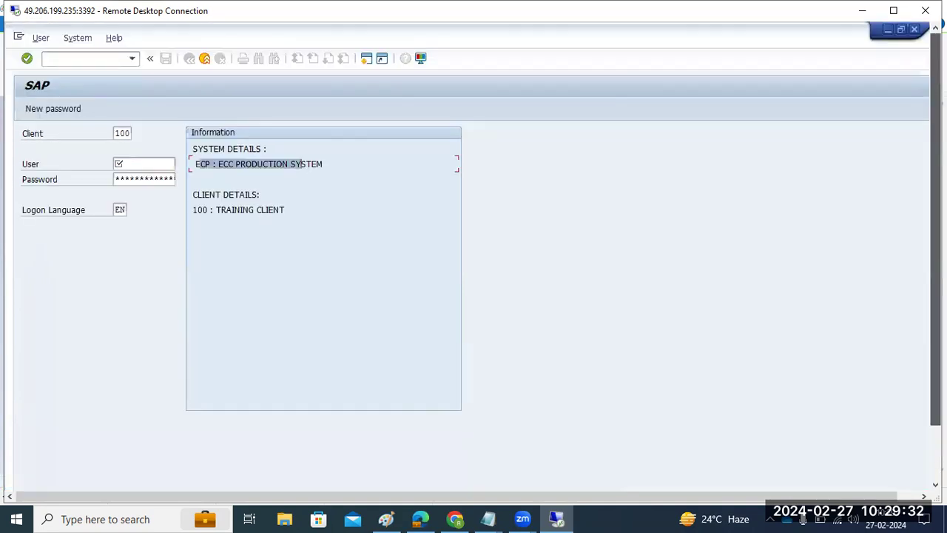
pyautogui.click(915, 28)
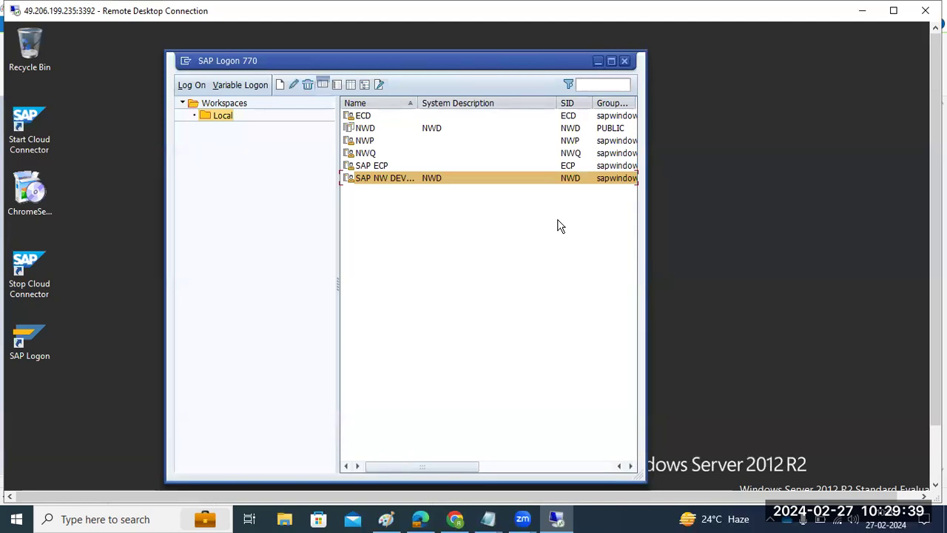
# - Switch to the SAP Management Console and examine the message server in the process list of instance sapwindows2 21
pyautogui.scroll(-1, 936, 296)
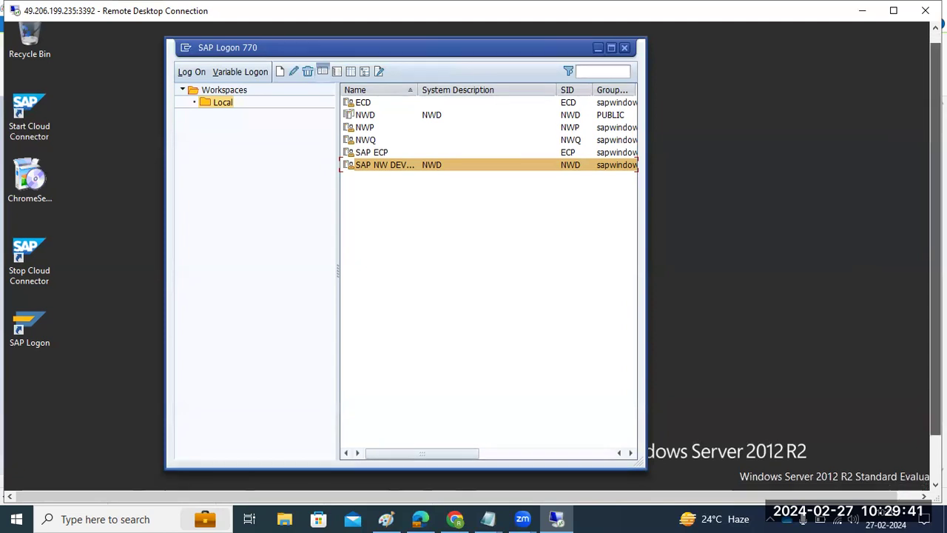
pyautogui.scroll(-4, 935, 296)
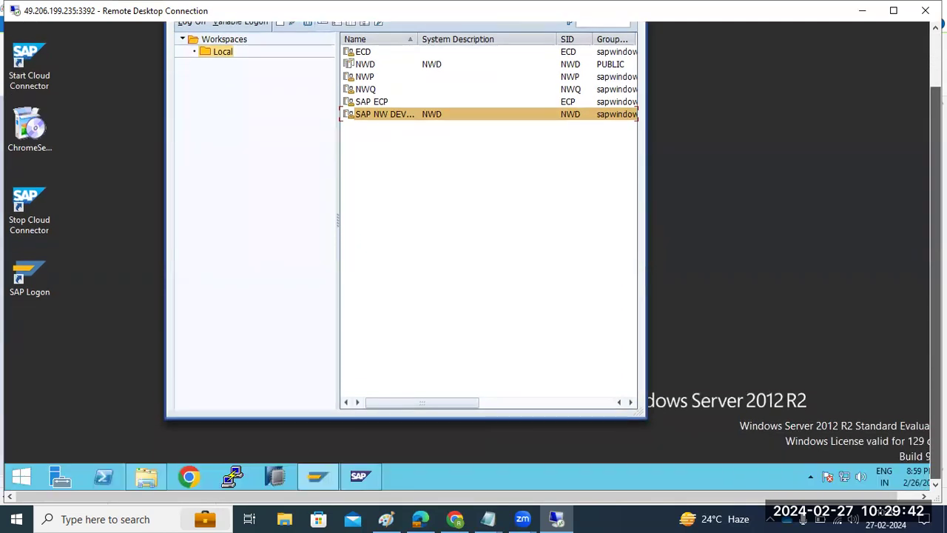
pyautogui.click(374, 476)
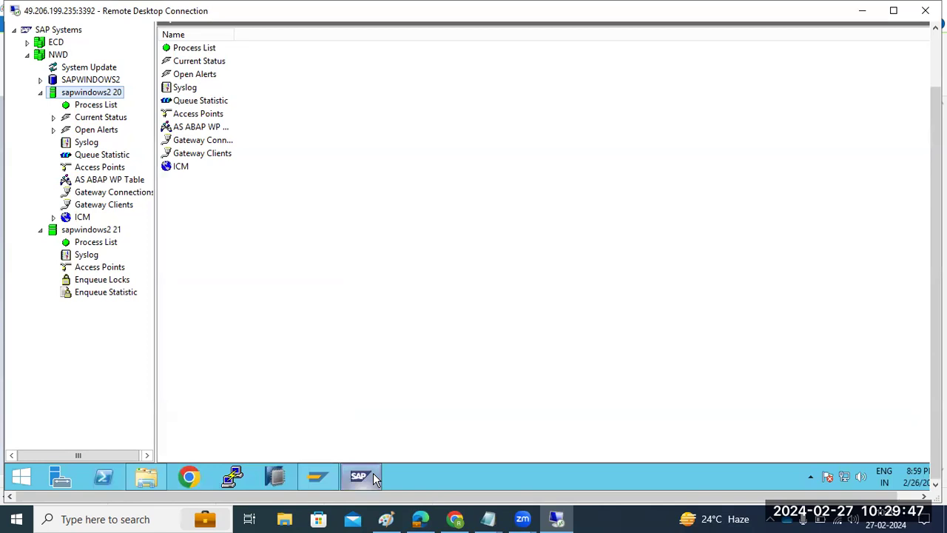
pyautogui.click(102, 246)
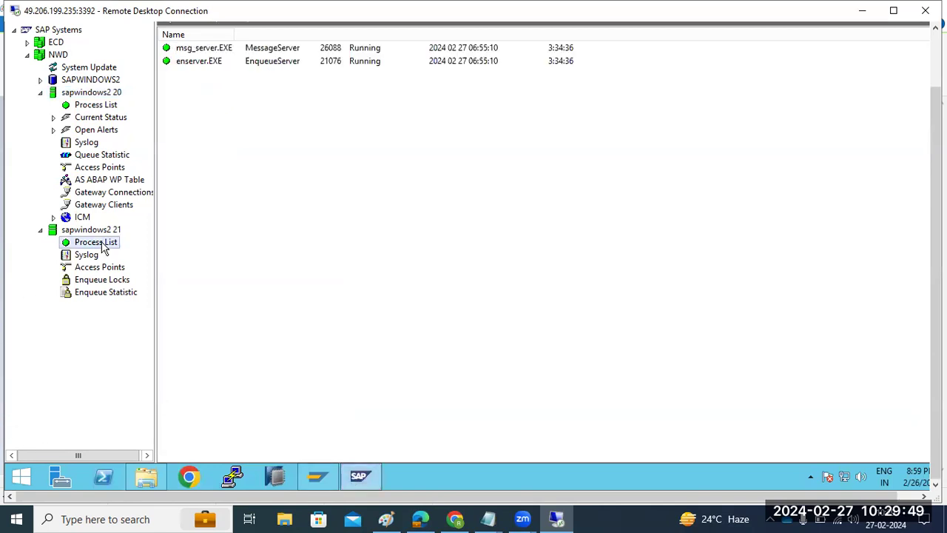
pyautogui.scroll(1, 936, 289)
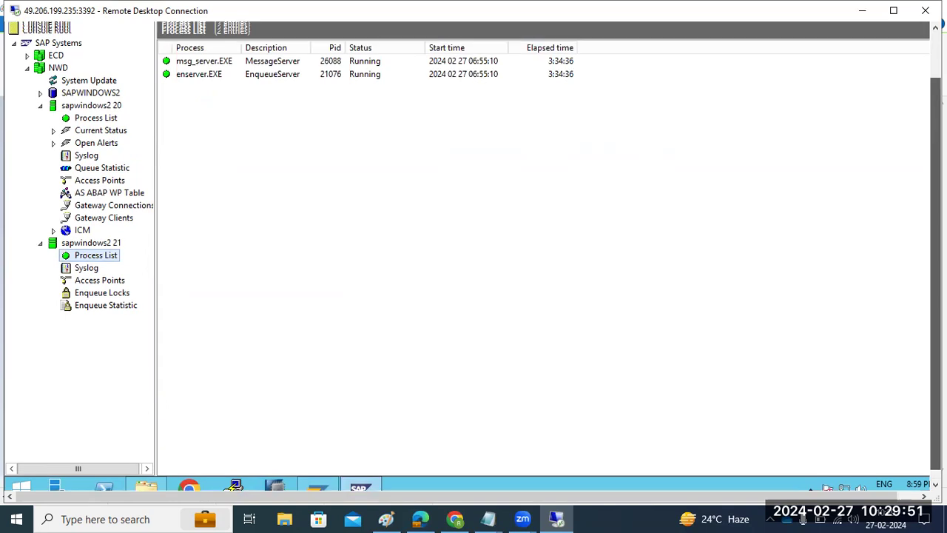
pyautogui.scroll(3, 455, 207)
pyautogui.click(199, 113)
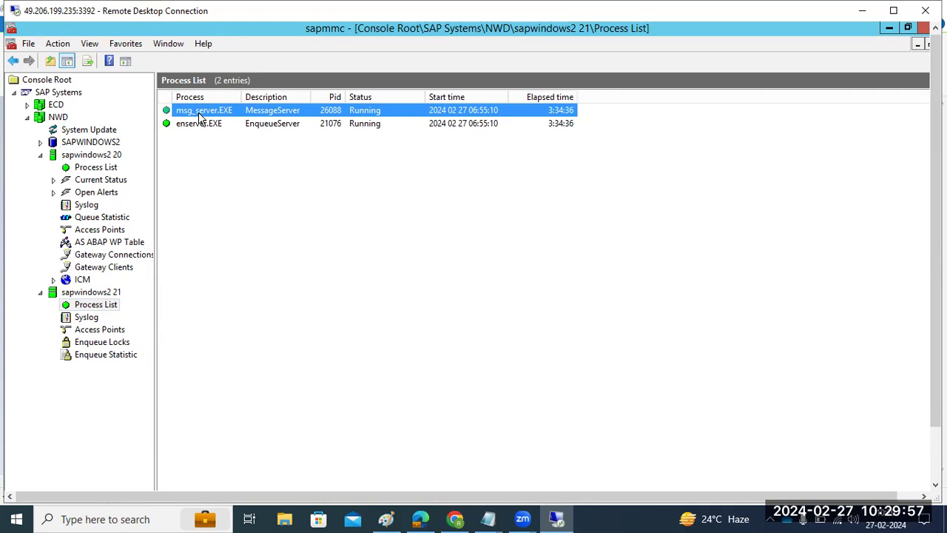
# - Compare the process list and ABAP work process table of sapwindows2 20 with the process list of sapwindows2 21
pyautogui.click(95, 155)
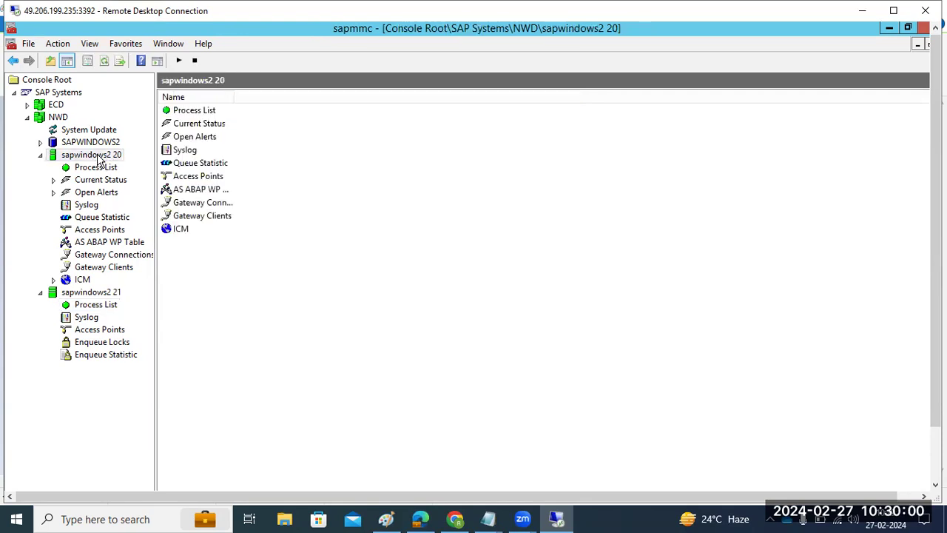
pyautogui.click(89, 306)
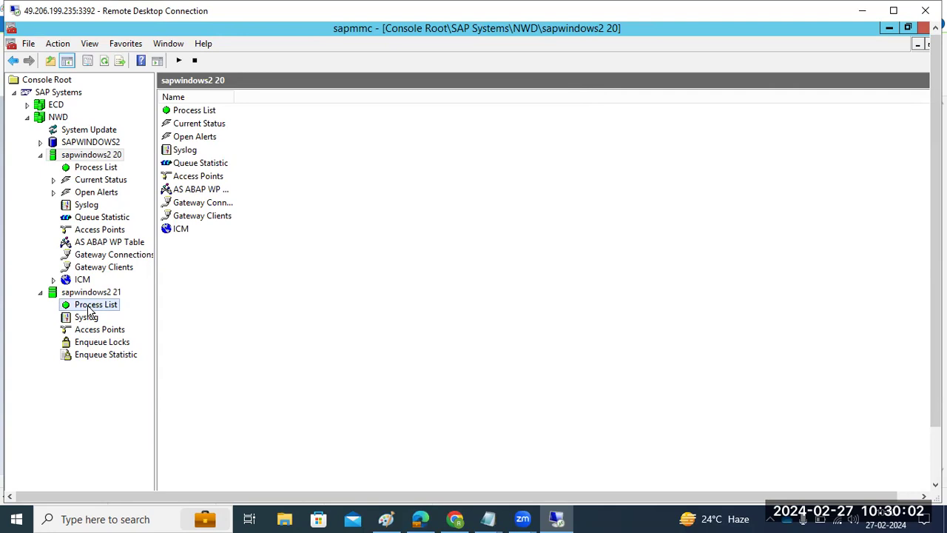
pyautogui.click(83, 170)
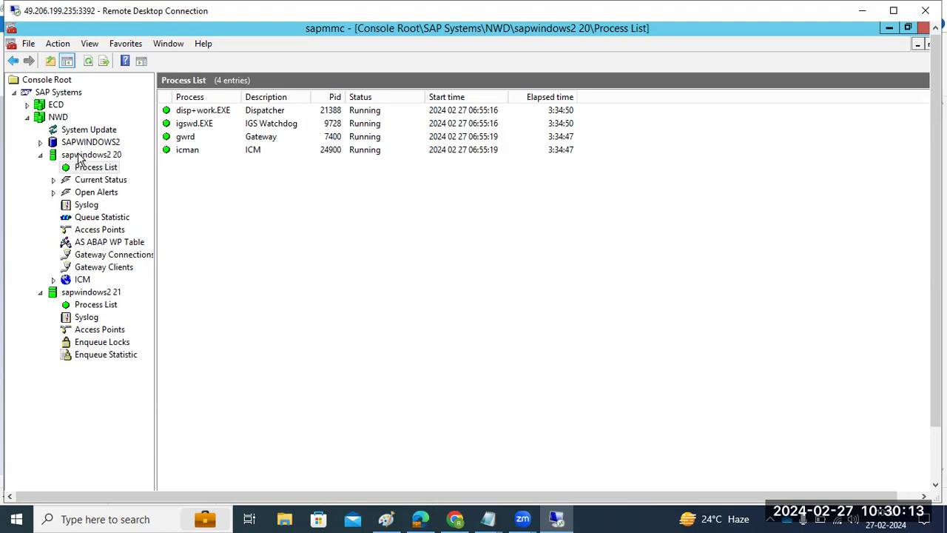
pyautogui.click(97, 244)
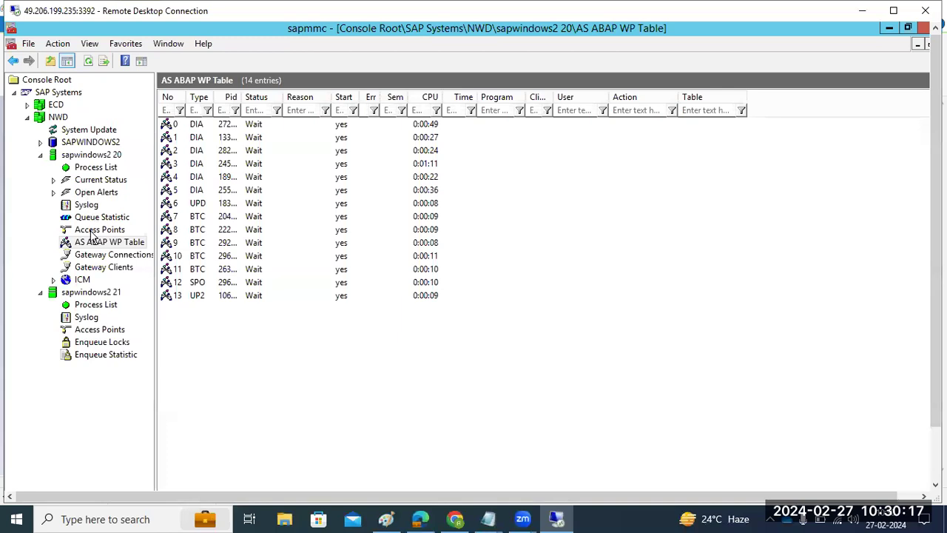
pyautogui.click(97, 306)
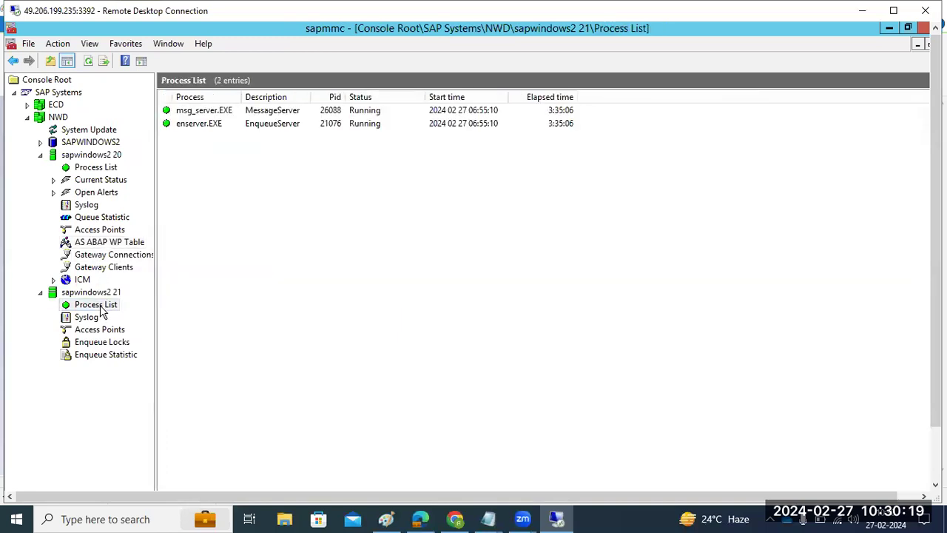
pyautogui.click(184, 113)
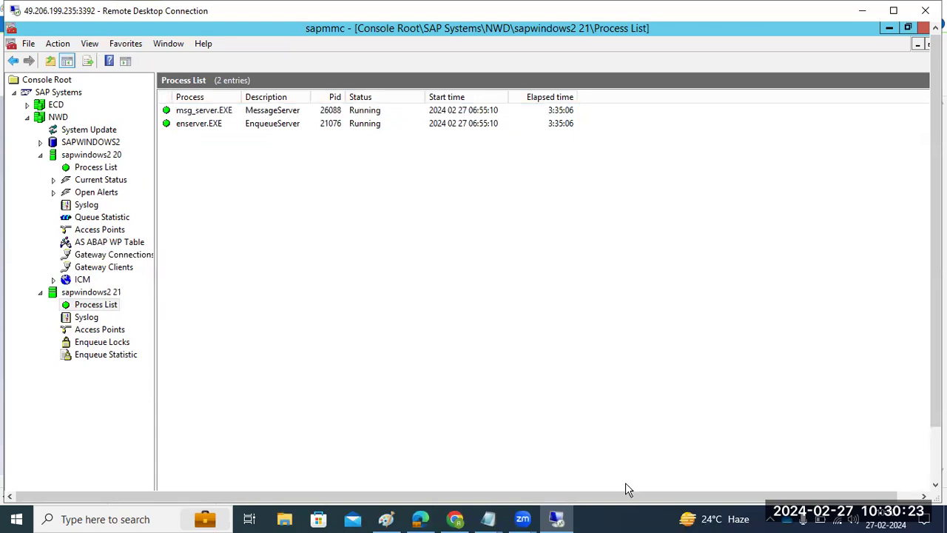
# - Switch to SAP Logon, start a new user-specified system entry and view the available connection types
pyautogui.click(555, 517)
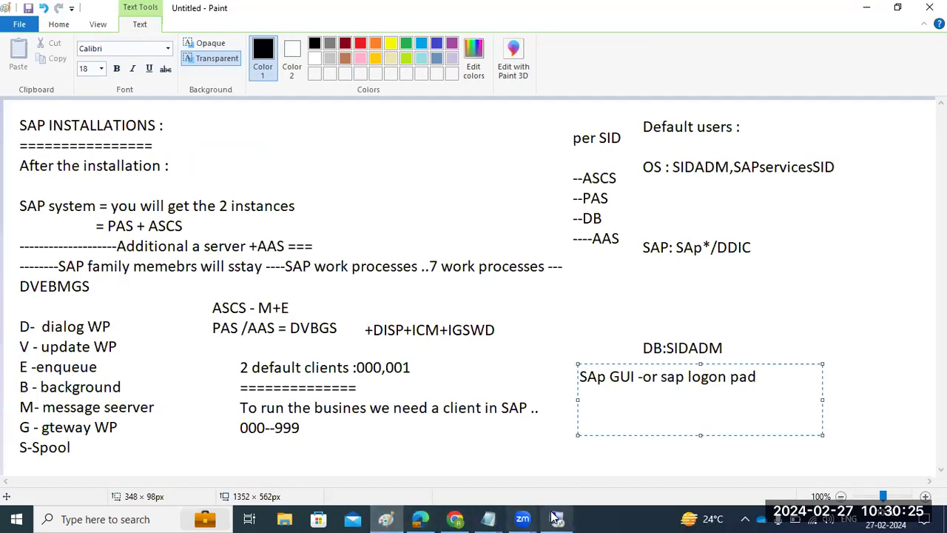
pyautogui.click(555, 518)
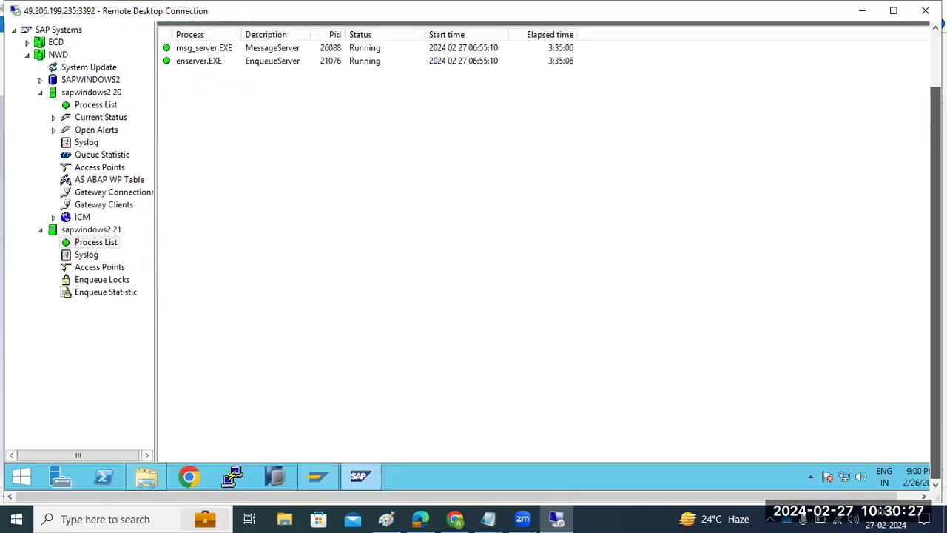
pyautogui.click(320, 477)
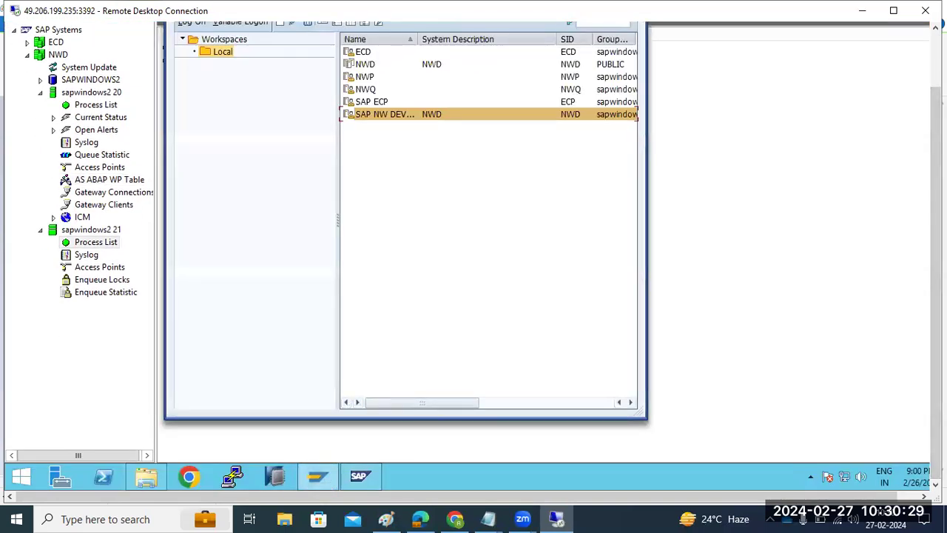
pyautogui.click(286, 83)
pyautogui.click(291, 103)
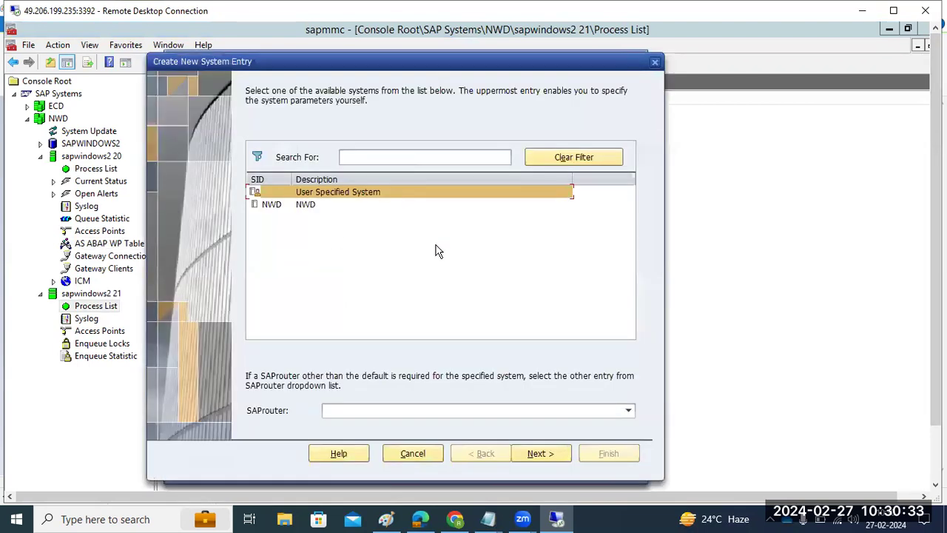
pyautogui.click(539, 453)
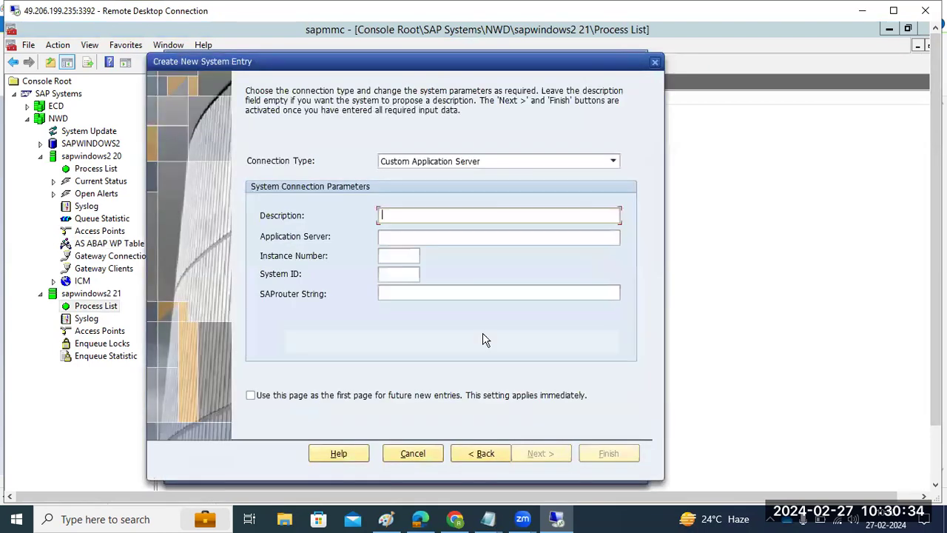
pyautogui.click(401, 164)
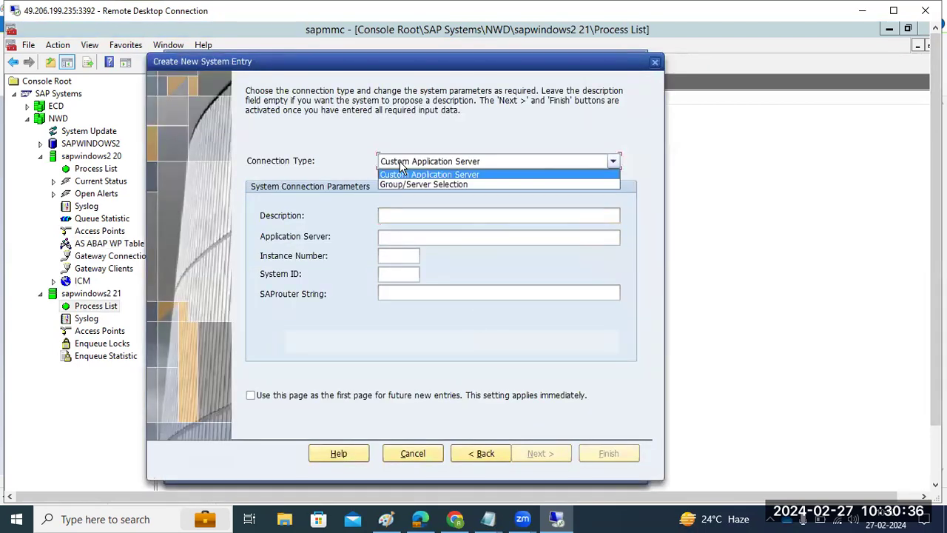
# - Open a new Paint window and draw a small black rectangle at the upper centre of the canvas with tiny rectangles inside it
pyautogui.click(386, 519)
pyautogui.click(381, 512)
pyautogui.moveTo(360, 473); pyautogui.dragTo(341, 446)
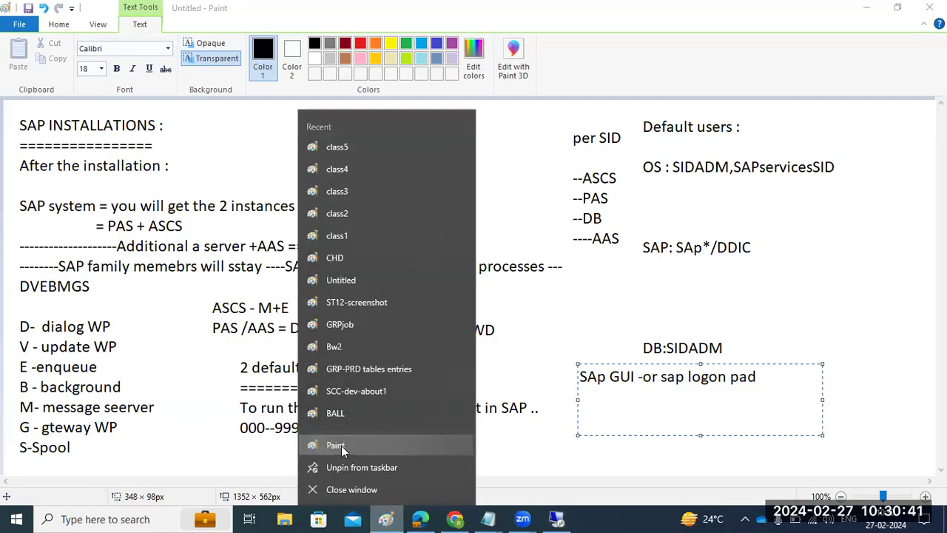
pyautogui.click(341, 438)
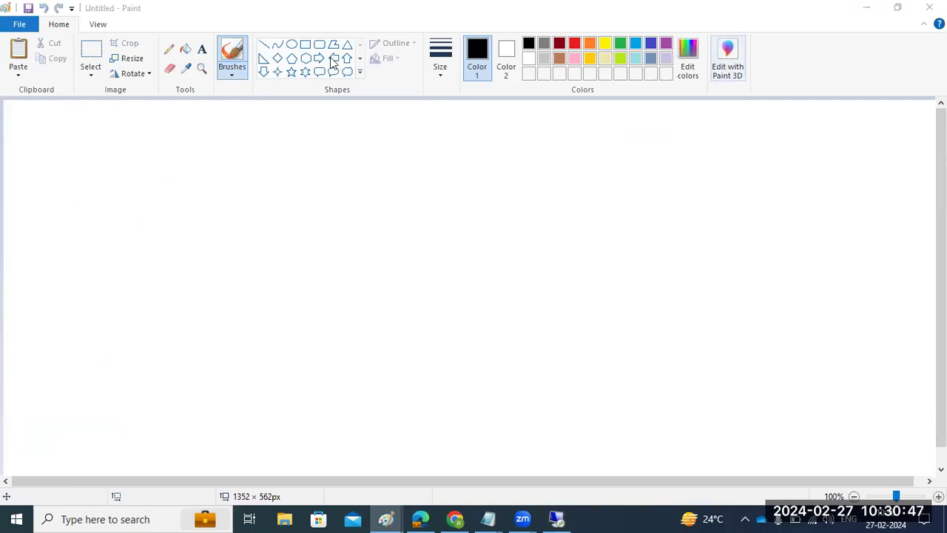
pyautogui.click(304, 45)
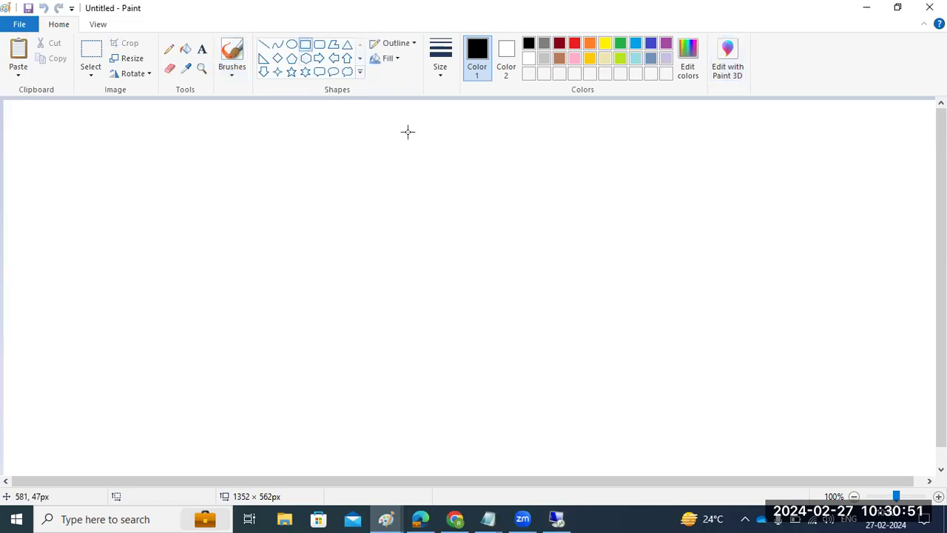
pyautogui.moveTo(419, 105); pyautogui.dragTo(540, 163)
pyautogui.moveTo(477, 129)
pyautogui.mouseDown()
pyautogui.moveTo(502, 143)
pyautogui.moveTo(507, 136)
pyautogui.mouseUp()
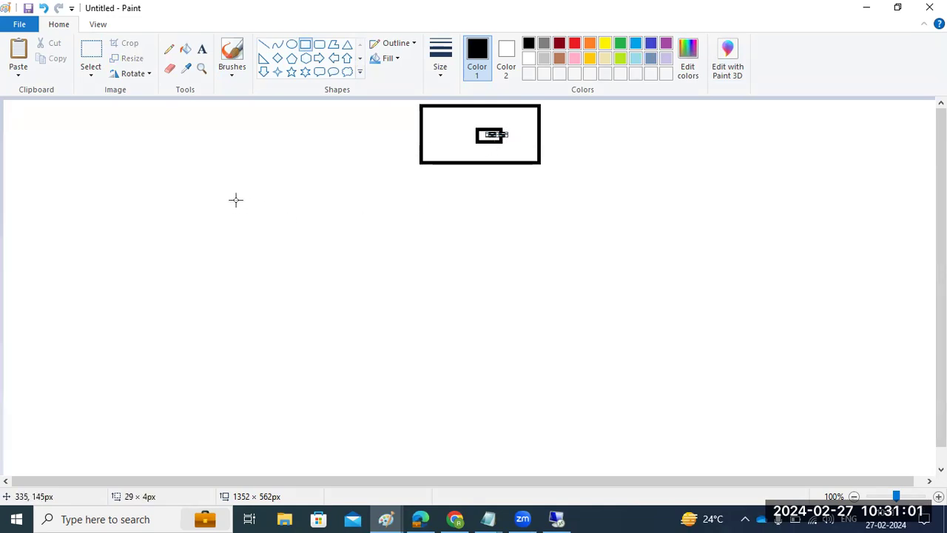
# - Draw a wide rectangle about 694 × 234 px mid-canvas and a smaller box beneath it, joined by a short line
pyautogui.moveTo(234, 197); pyautogui.dragTo(716, 358)
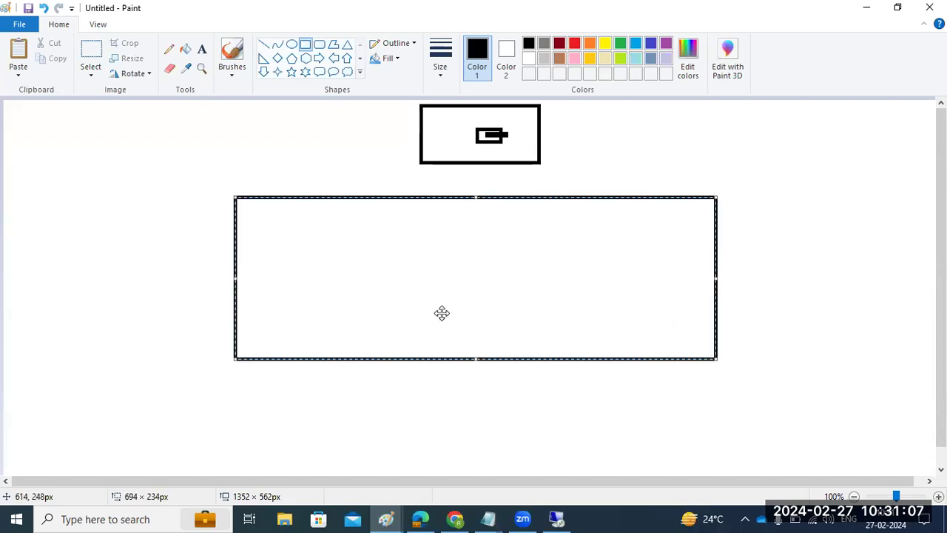
pyautogui.moveTo(432, 382)
pyautogui.mouseDown()
pyautogui.moveTo(486, 446)
pyautogui.moveTo(548, 470)
pyautogui.mouseUp()
pyautogui.click(628, 434)
pyautogui.click(264, 45)
pyautogui.moveTo(469, 358); pyautogui.dragTo(480, 382)
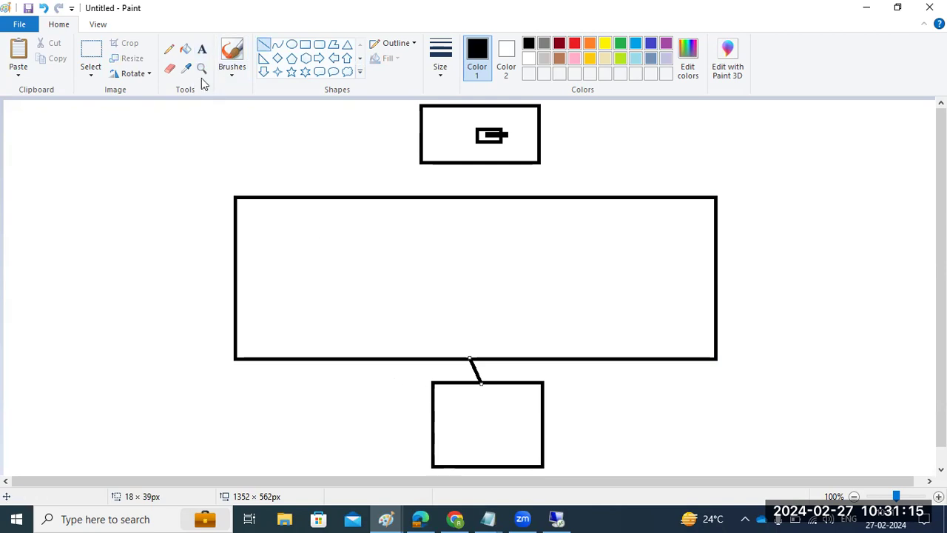
# - Label the lower box "DB" and add the text "SAP" beside the wide rectangle
pyautogui.click(201, 49)
pyautogui.click(463, 402)
pyautogui.write('DB')
pyautogui.click(393, 383)
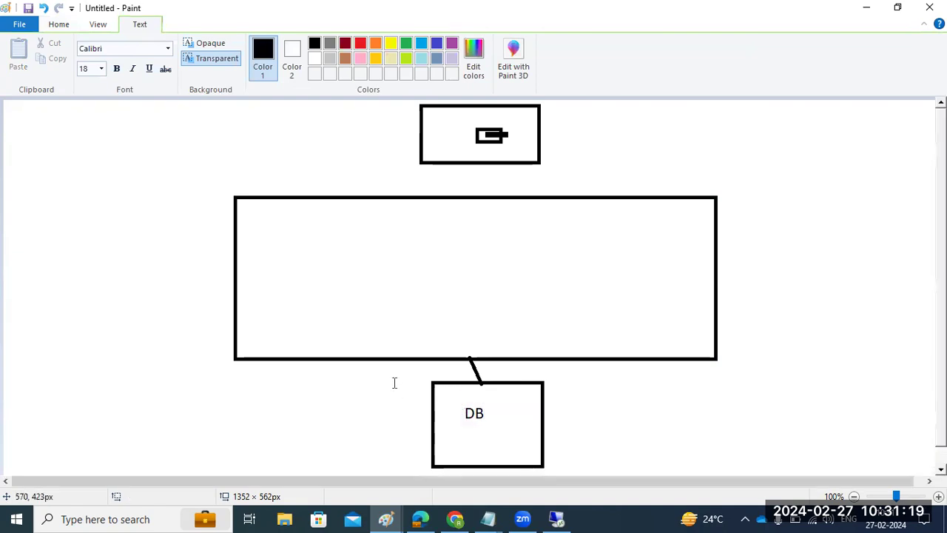
pyautogui.click(165, 254)
pyautogui.write('SAP')
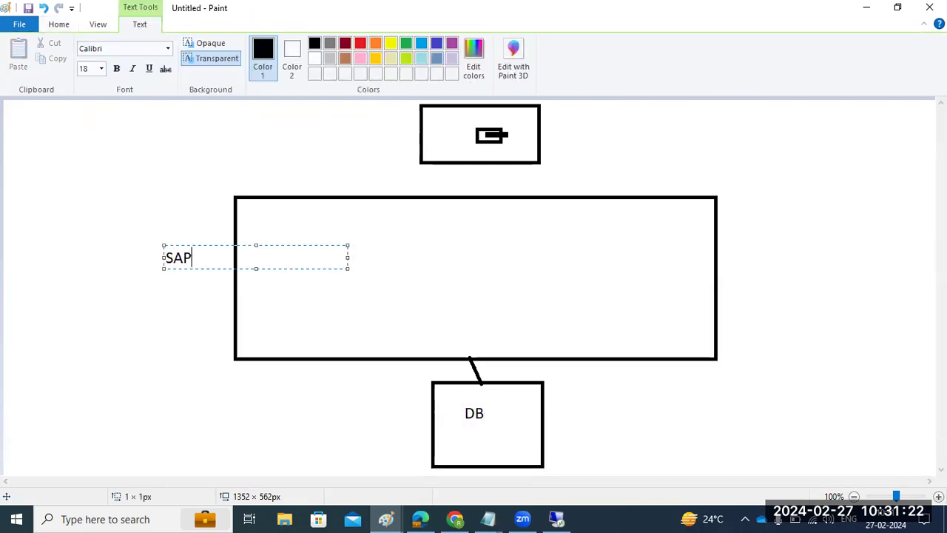
pyautogui.click(175, 355)
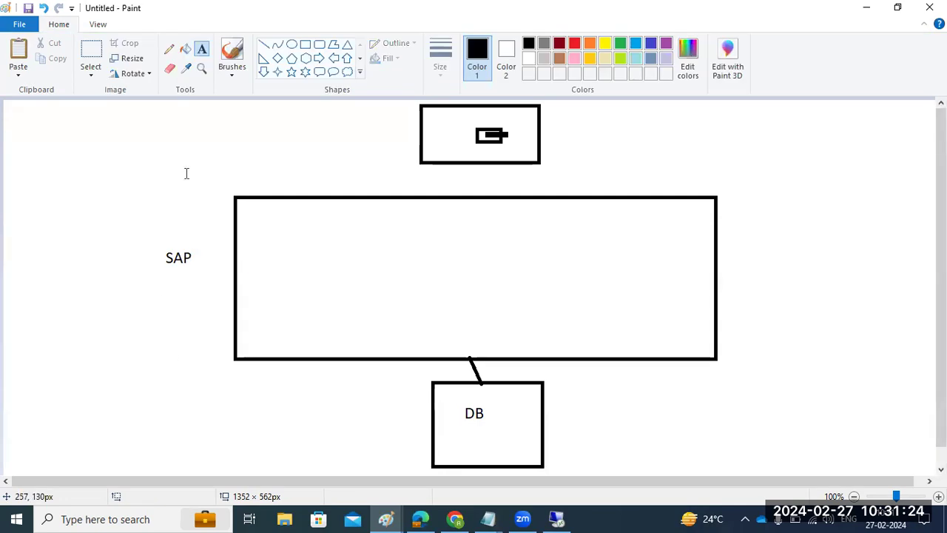
# - Draw two orange rectangles inside the wide SAP box, a small one at its upper right and a larger one at its lower left
pyautogui.click(590, 44)
pyautogui.moveTo(546, 211)
pyautogui.mouseDown()
pyautogui.moveTo(570, 235)
pyautogui.moveTo(658, 245)
pyautogui.moveTo(657, 254)
pyautogui.mouseUp()
pyautogui.moveTo(289, 257)
pyautogui.mouseDown()
pyautogui.moveTo(304, 279)
pyautogui.moveTo(466, 313)
pyautogui.moveTo(473, 332)
pyautogui.mouseUp()
pyautogui.click(319, 401)
# - Label the small orange rectangle "ASCS:ME" and enter "DVBGA" in the larger orange rectangle
pyautogui.click(202, 49)
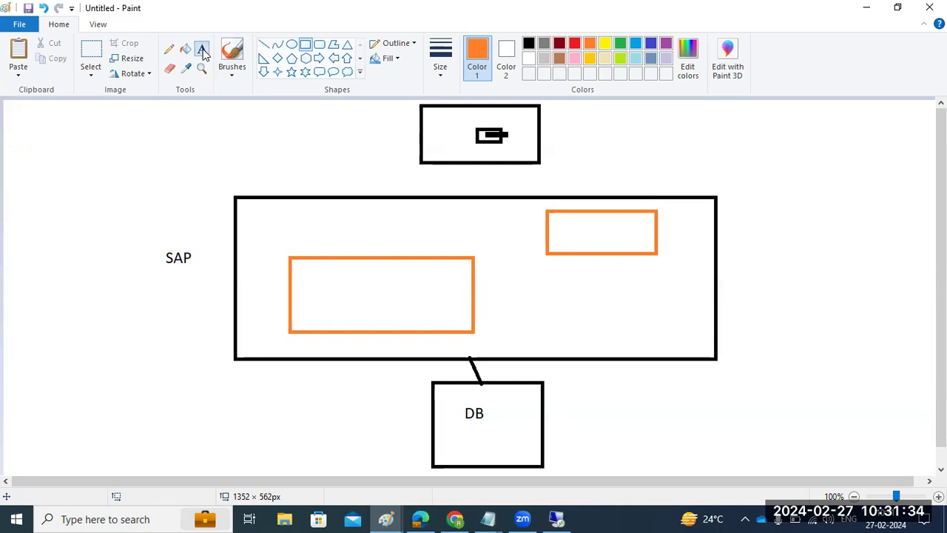
pyautogui.click(564, 231)
pyautogui.write('ASC')
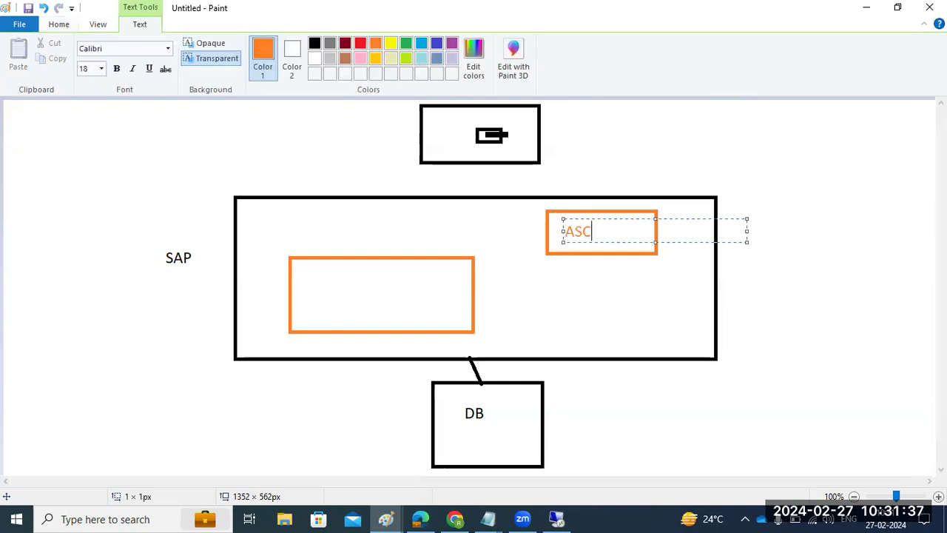
pyautogui.write('S:M')
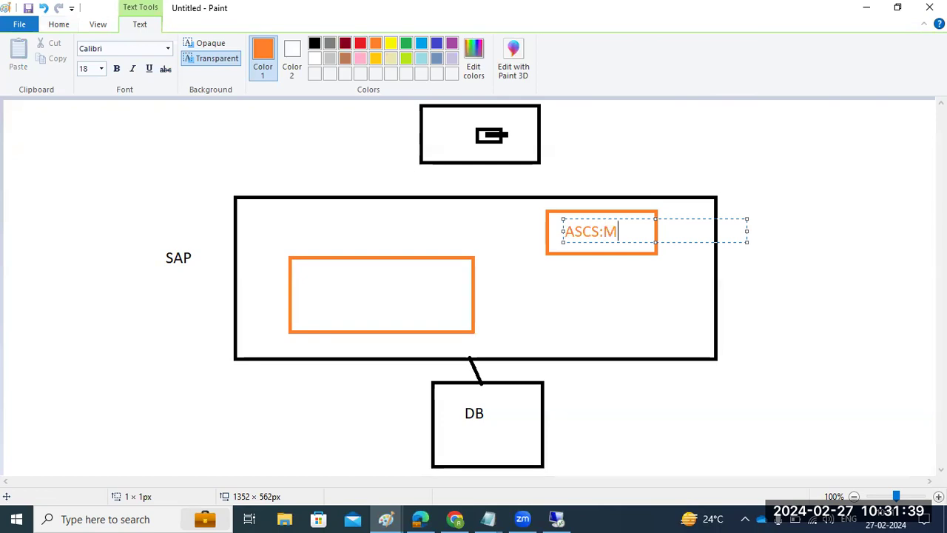
pyautogui.write('E')
pyautogui.click(526, 300)
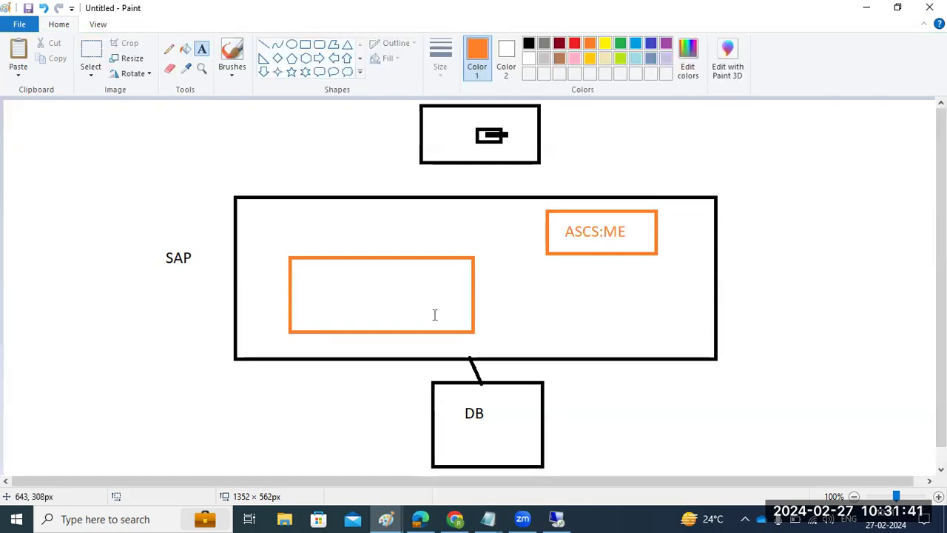
pyautogui.click(311, 294)
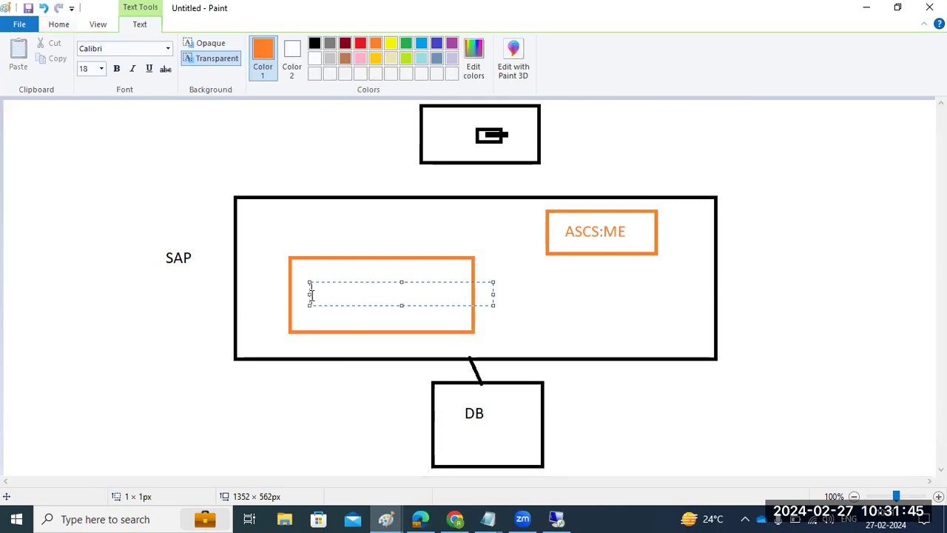
pyautogui.write('DVBGA')
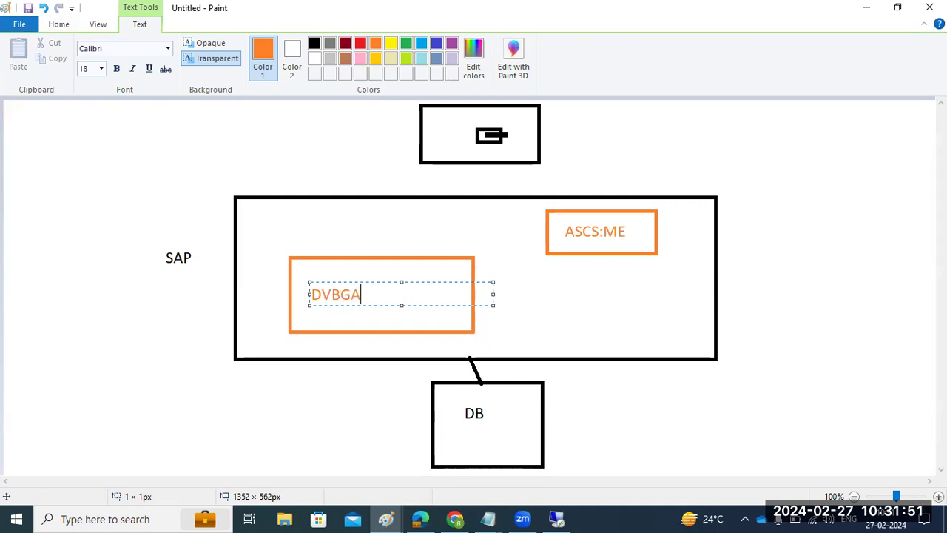
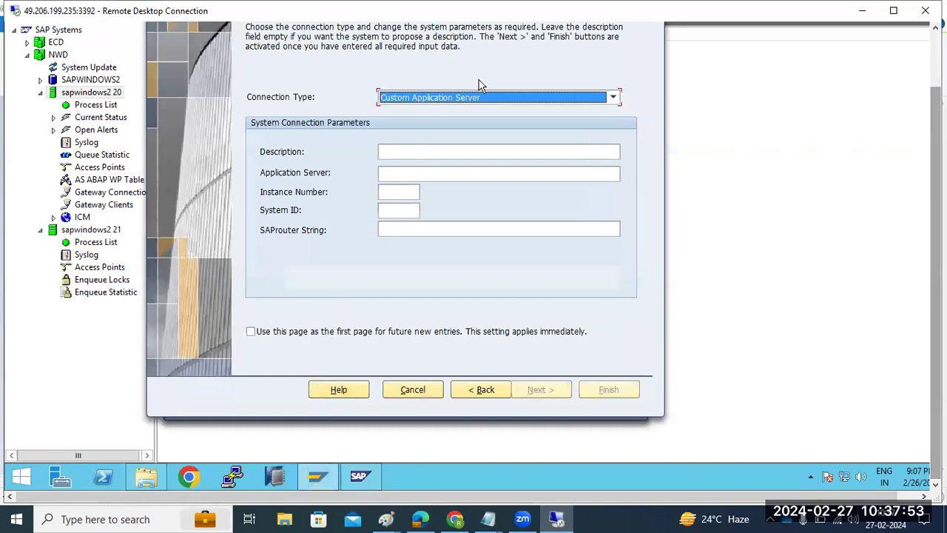
# - Compare the connection parameters of Group/Server Selection and Custom Application Server in the new system entry, and cancel the entry
pyautogui.click(489, 99)
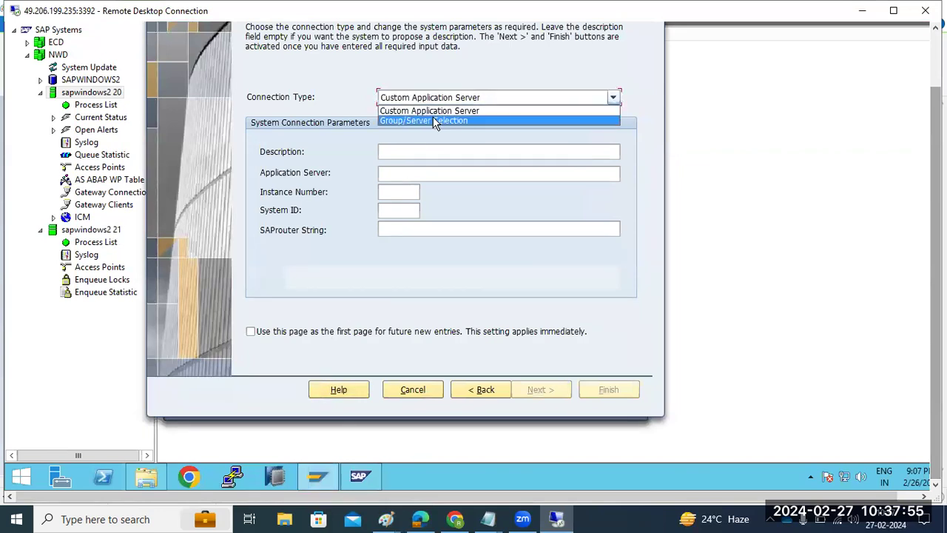
pyautogui.click(437, 120)
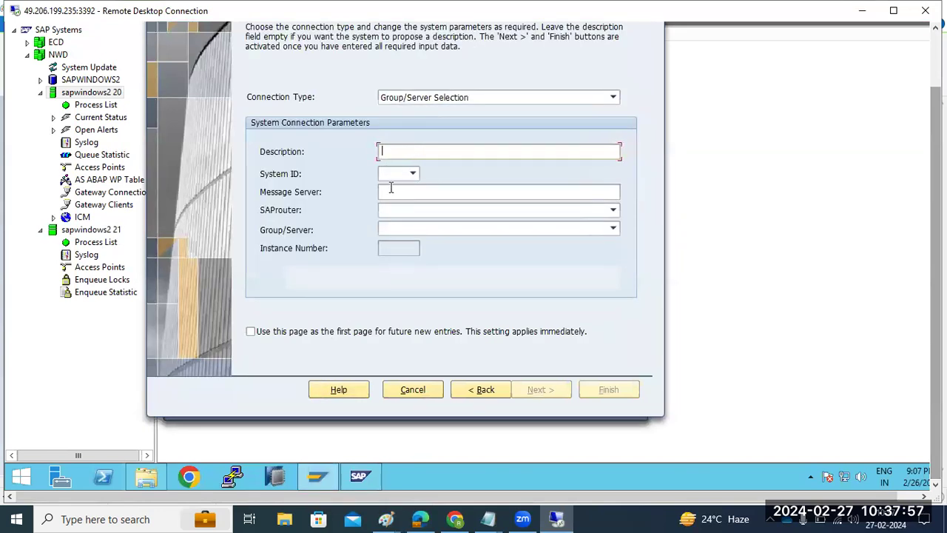
pyautogui.click(492, 99)
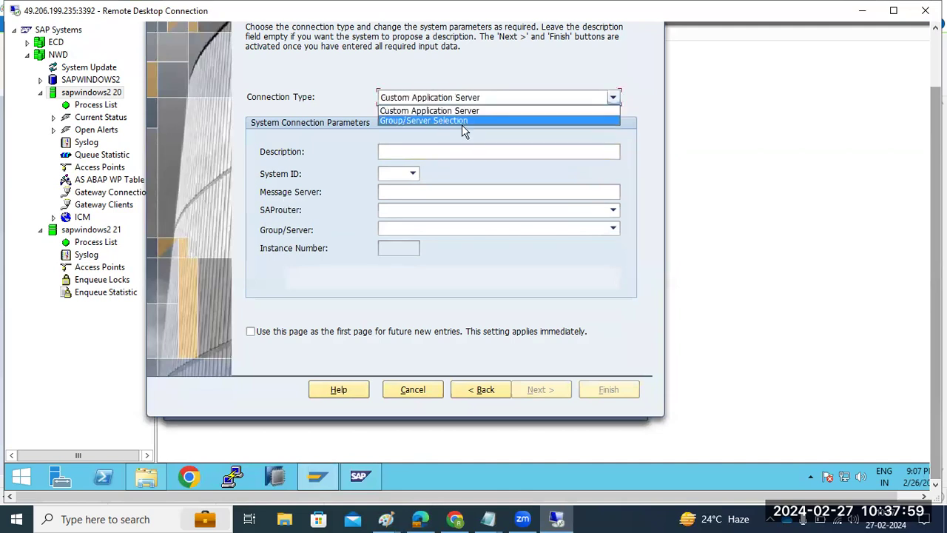
pyautogui.click(441, 110)
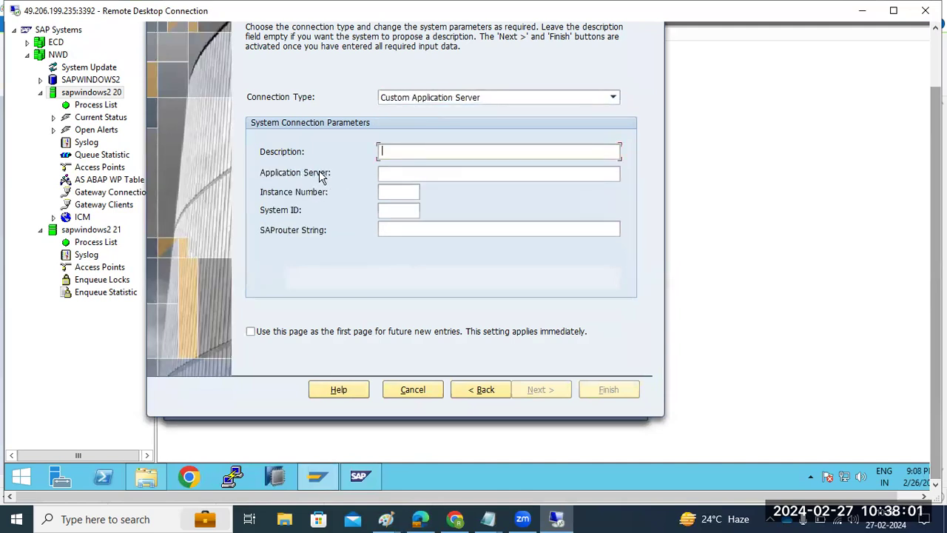
pyautogui.click(426, 99)
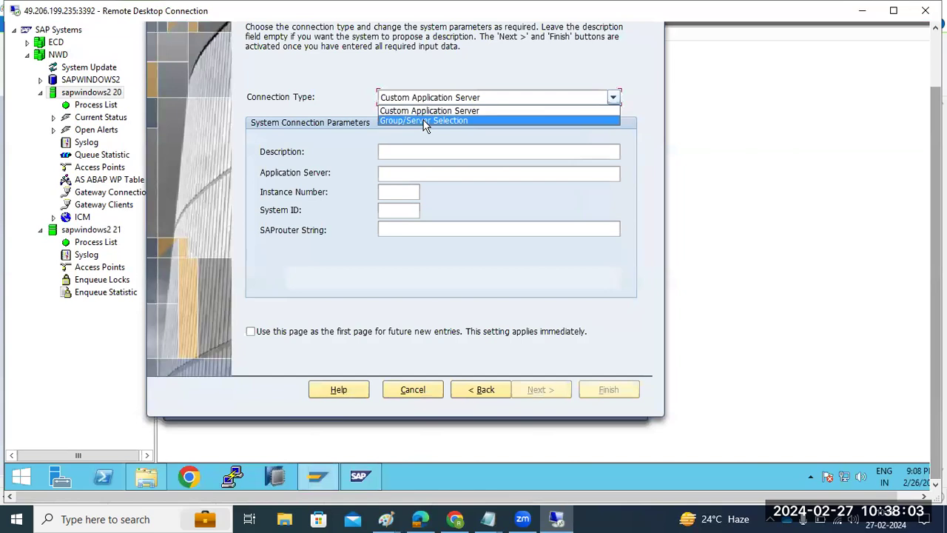
pyautogui.click(425, 122)
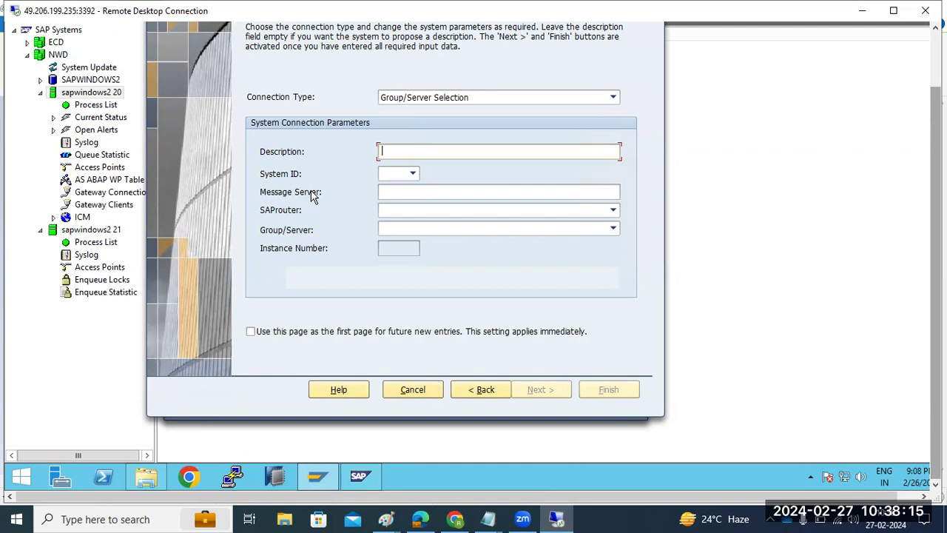
pyautogui.click(392, 390)
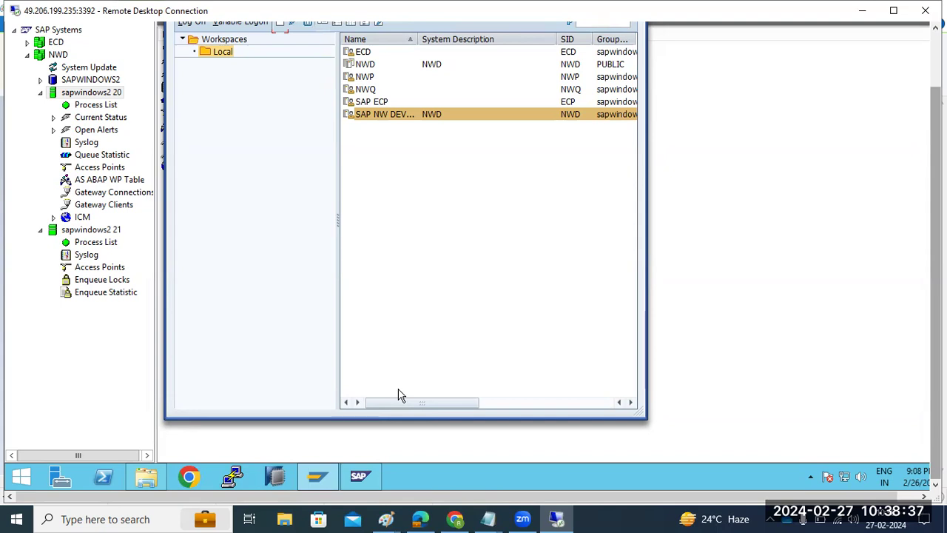
# - Switch to File Explorer and open PRES1\GUI\Windows\Win32 inside the BD_NW_7.0_Presentation_7.70_Comp._1_ folder of F:\SAPSOFTWARES
pyautogui.click(146, 476)
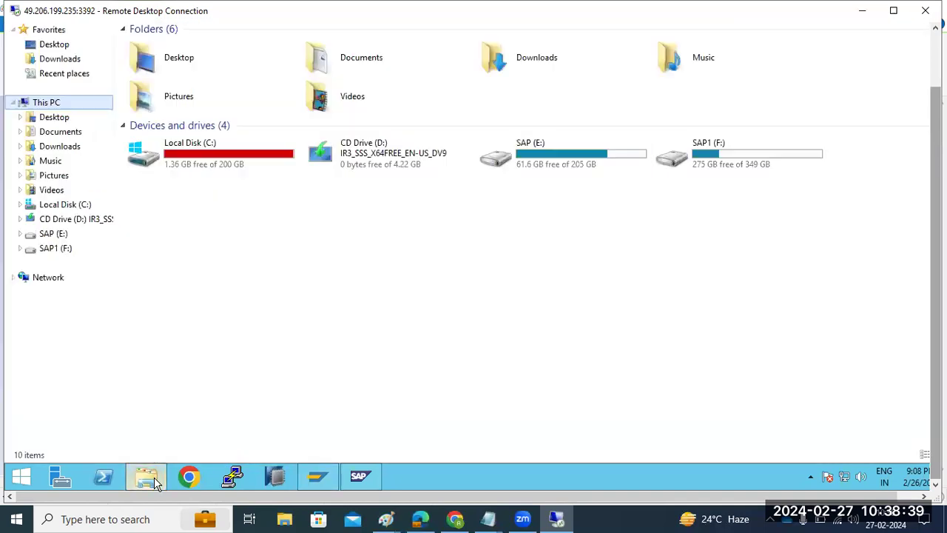
pyautogui.doubleClick(730, 145)
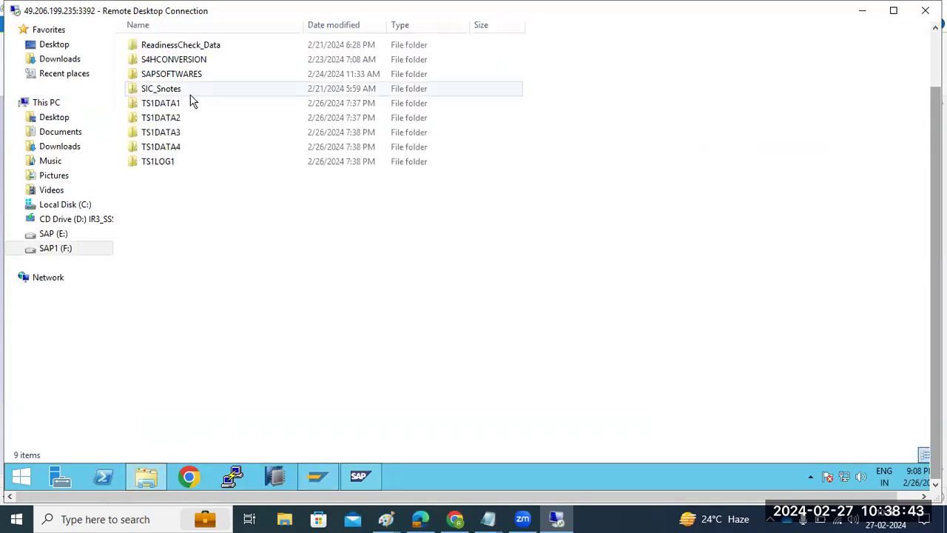
pyautogui.doubleClick(170, 74)
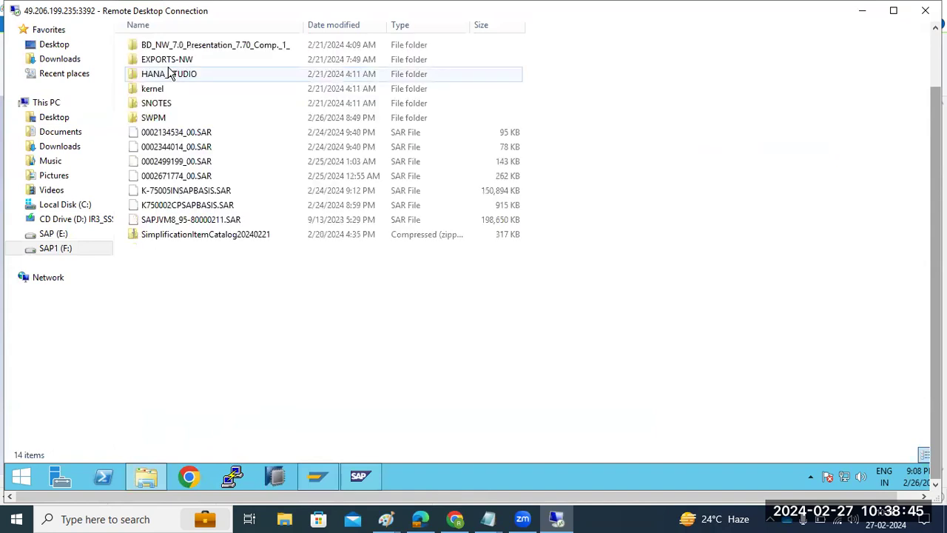
pyautogui.doubleClick(184, 48)
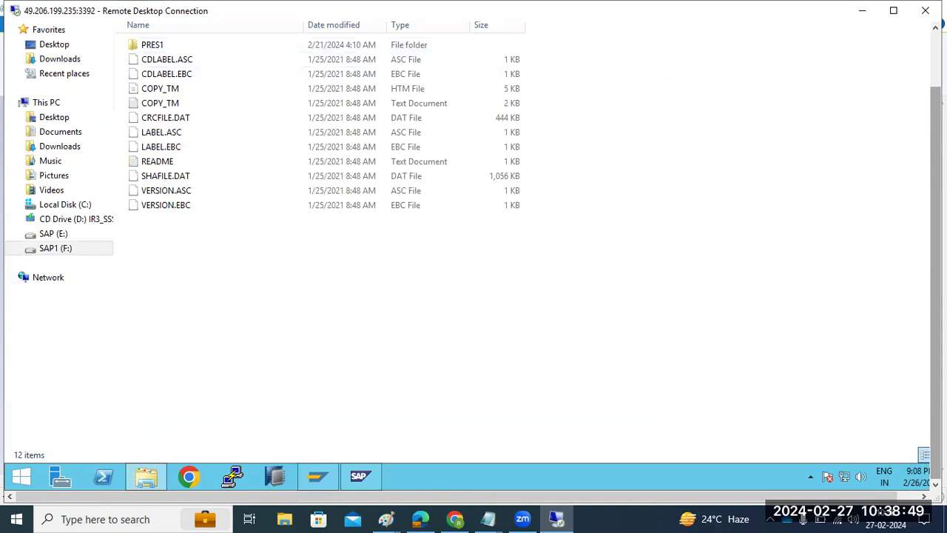
pyautogui.click(237, 68)
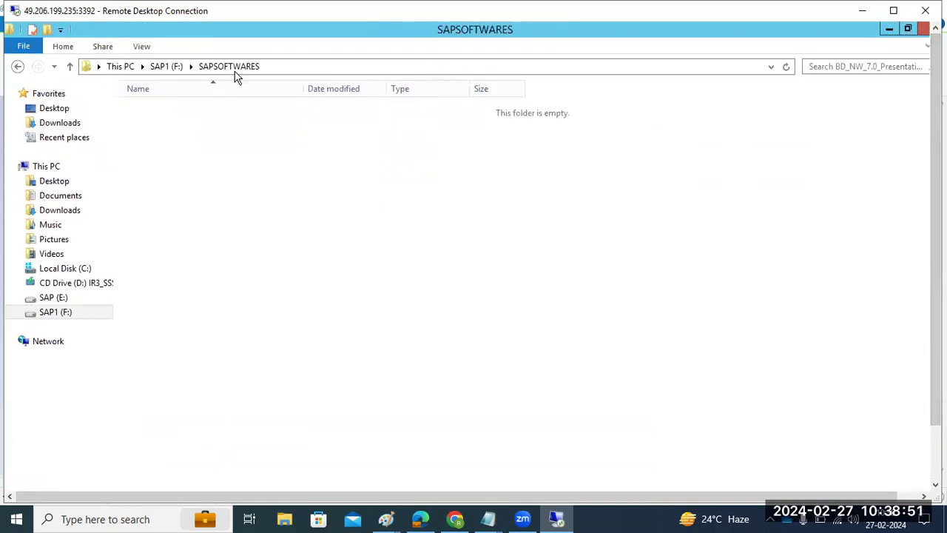
pyautogui.doubleClick(185, 111)
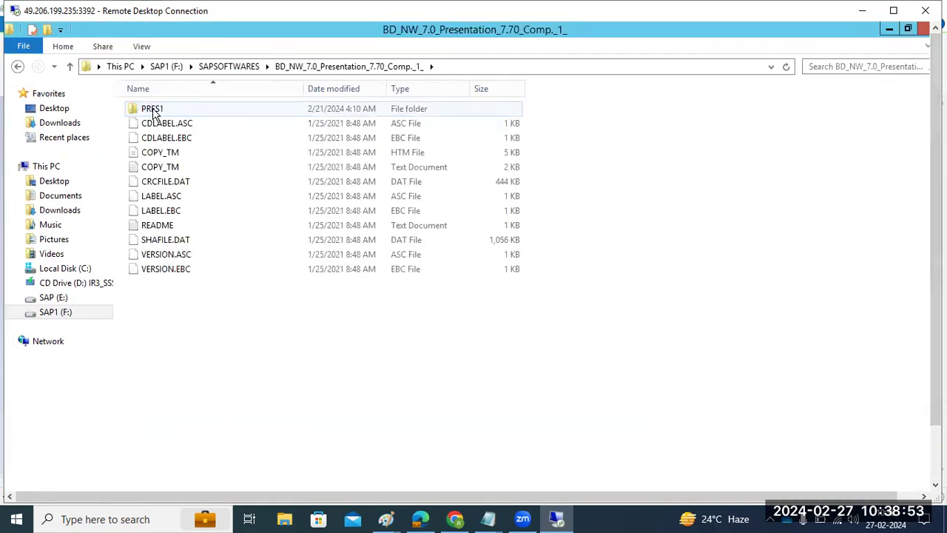
pyautogui.doubleClick(154, 111)
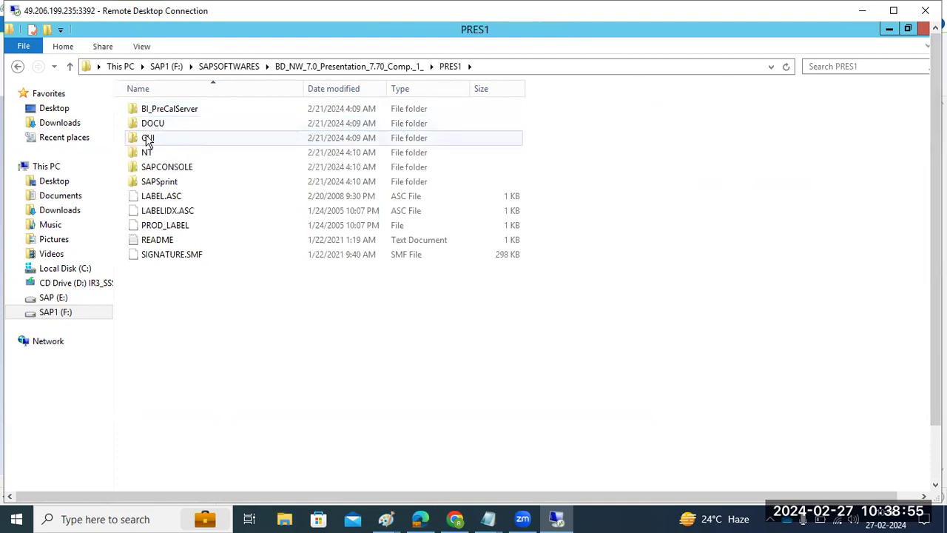
pyautogui.doubleClick(147, 139)
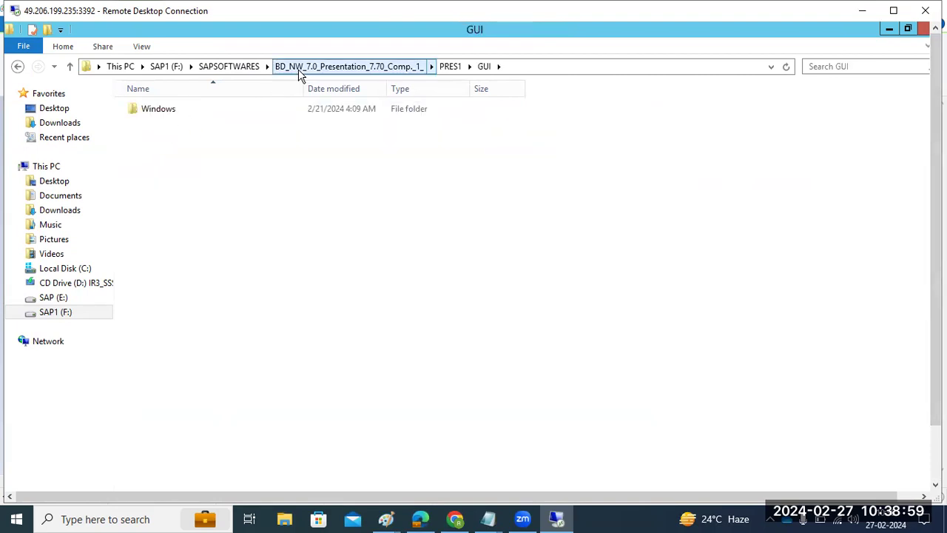
pyautogui.doubleClick(163, 111)
pyautogui.doubleClick(207, 114)
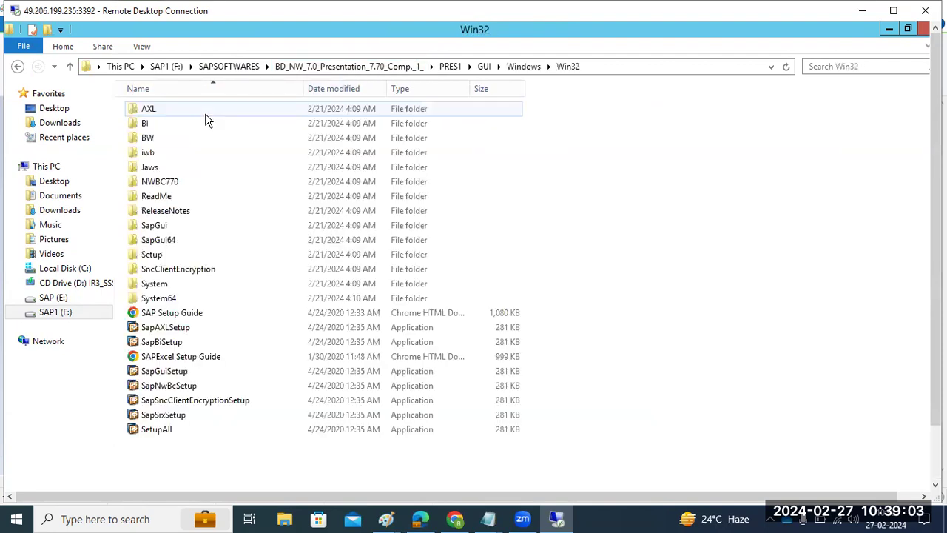
# - Launch the SetupAll installer, decline correcting the server mode, and proceed to the component selection
pyautogui.click(156, 434)
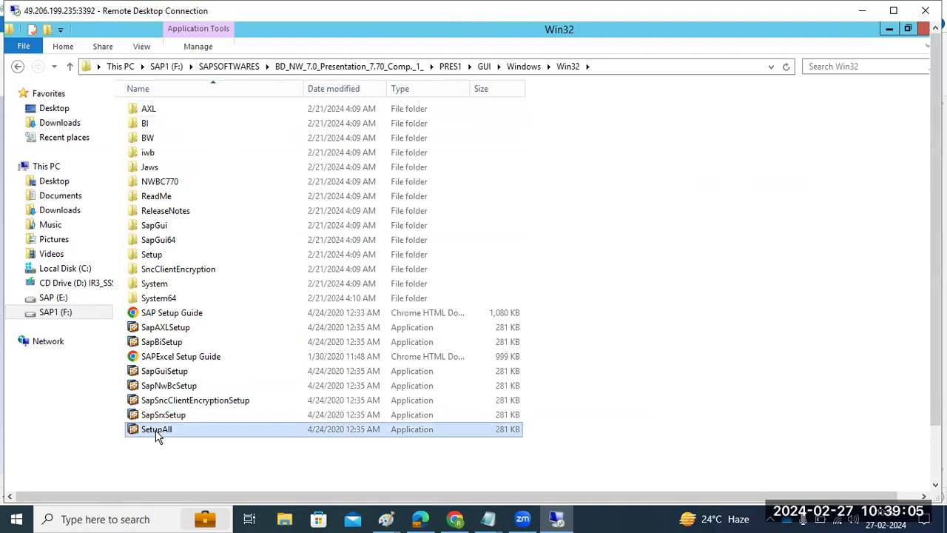
pyautogui.doubleClick(169, 433)
pyautogui.click(600, 349)
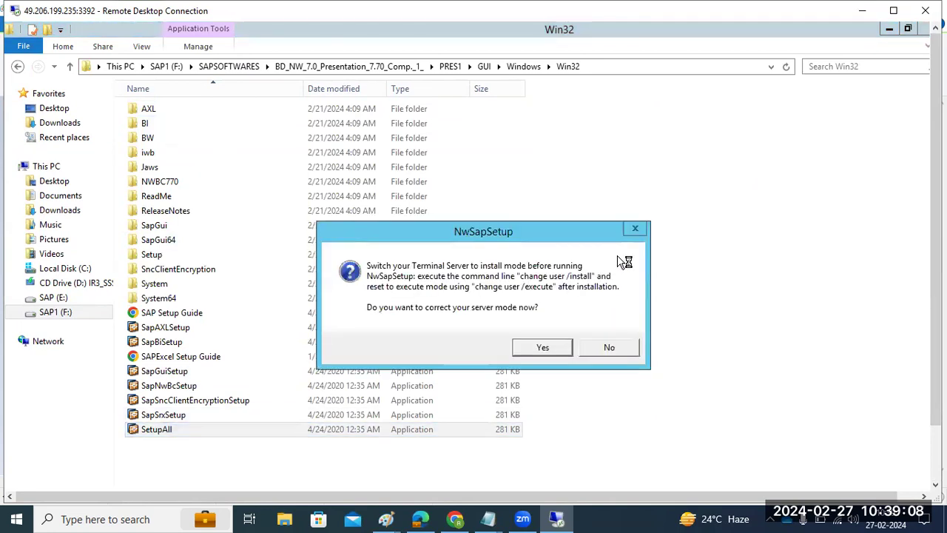
pyautogui.click(601, 348)
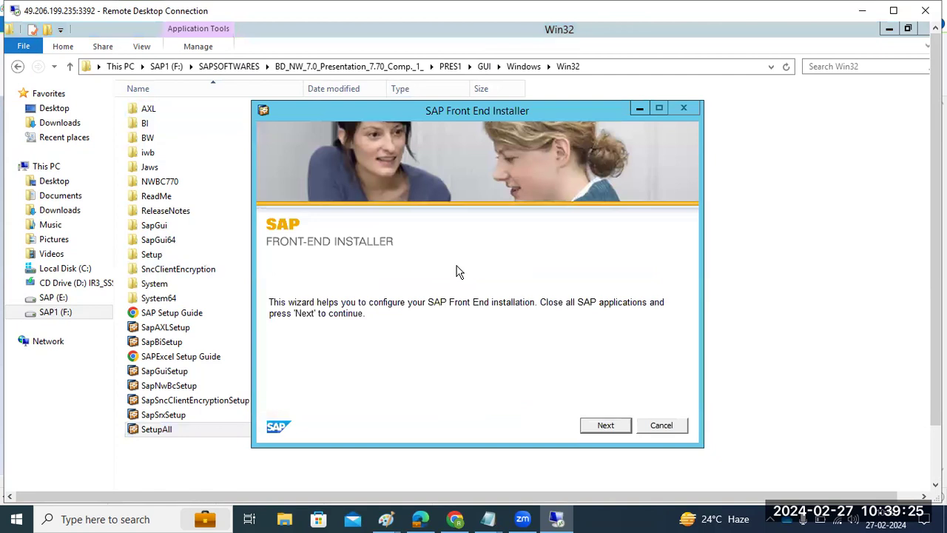
pyautogui.click(606, 426)
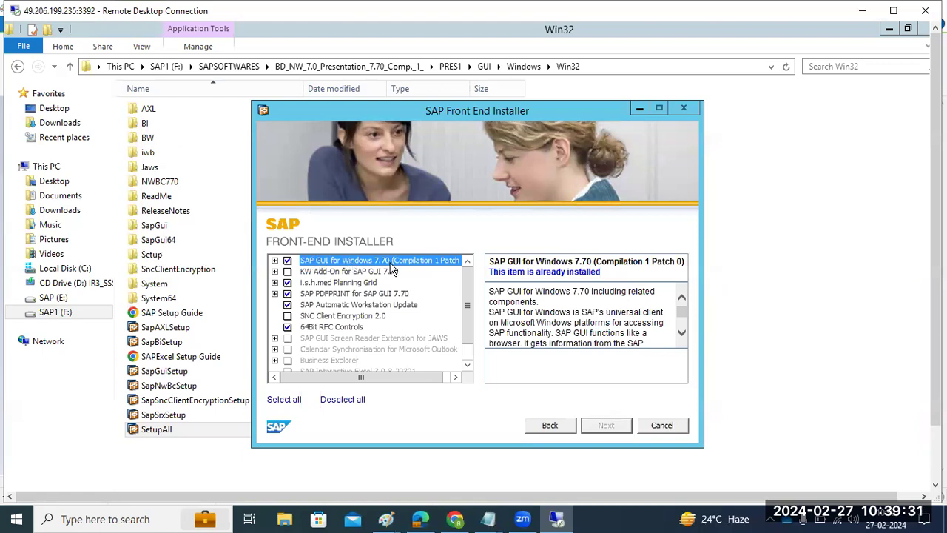
# - Add the KW Add-On for SAP GUI 7.70 to the selected components, run the installation, and close the installer without rebooting
pyautogui.click(274, 261)
pyautogui.click(275, 260)
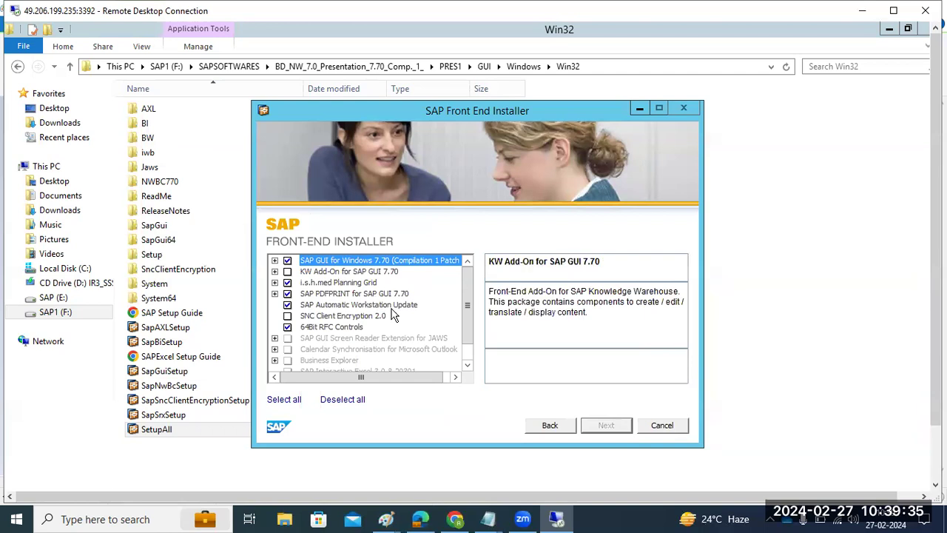
pyautogui.click(287, 272)
pyautogui.click(607, 423)
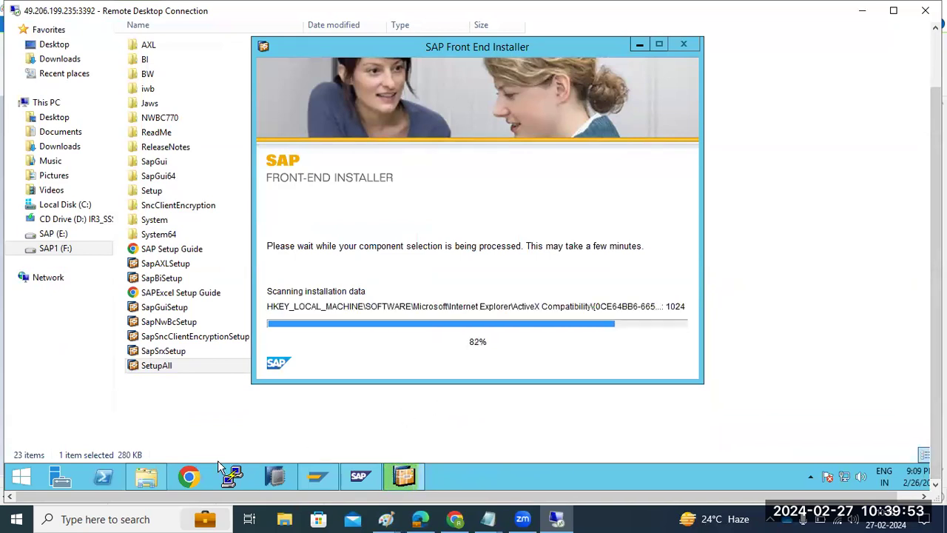
pyautogui.moveTo(146, 474)
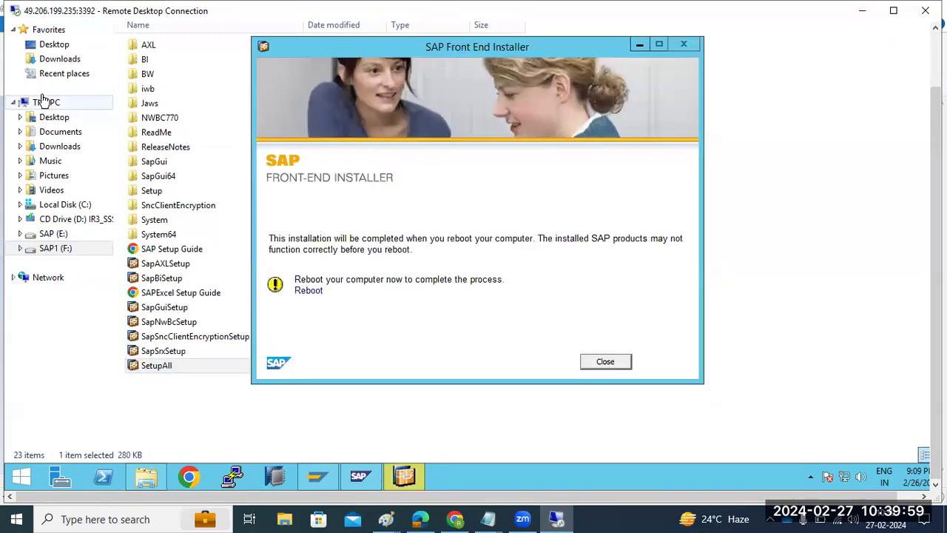
pyautogui.click(600, 365)
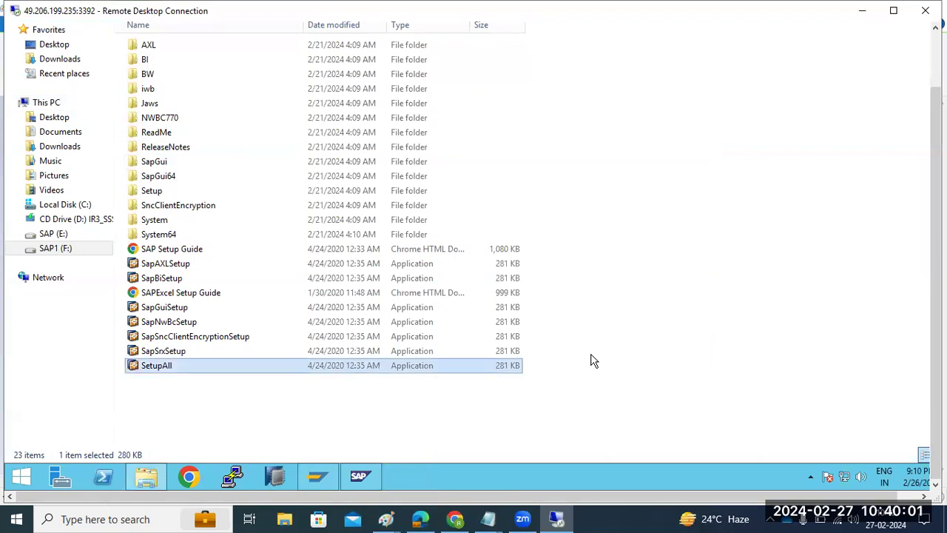
# - Show the remote server's desktop and open SAP Logon from its shortcut
pyautogui.click(39, 102)
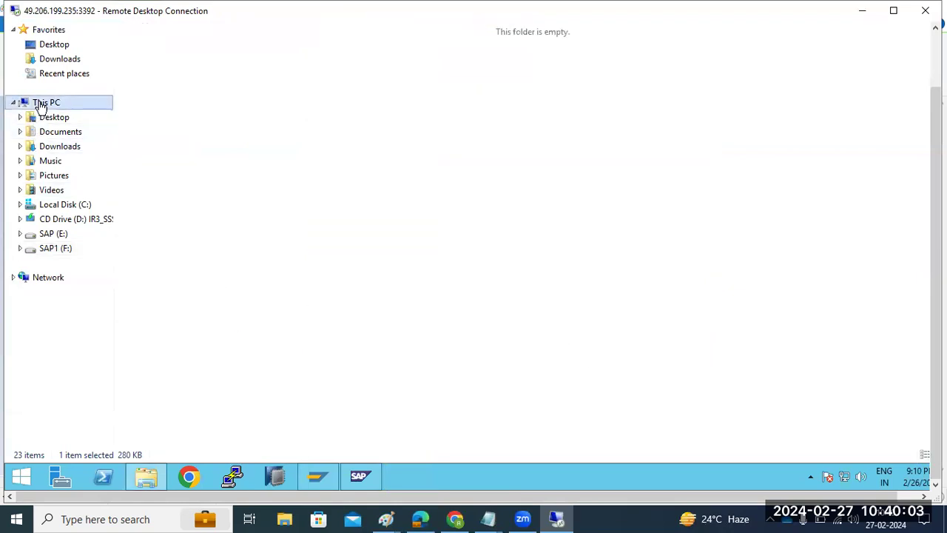
pyautogui.rightClick(415, 478)
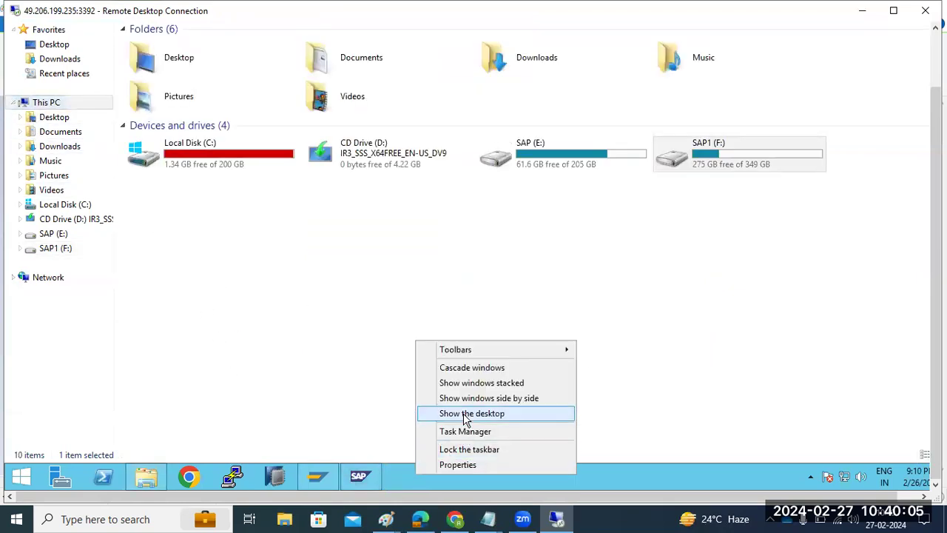
pyautogui.click(457, 413)
pyautogui.doubleClick(35, 276)
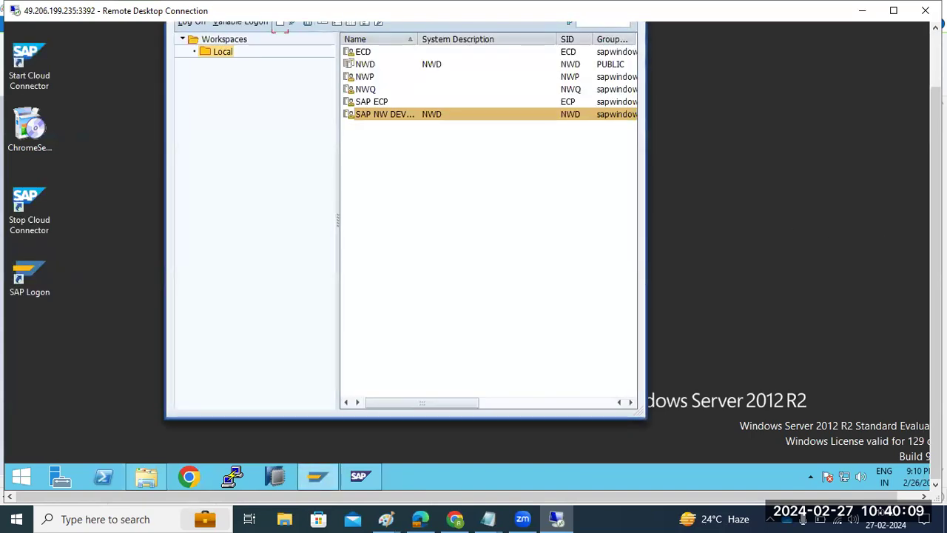
pyautogui.moveTo(936, 279); pyautogui.dragTo(937, 222)
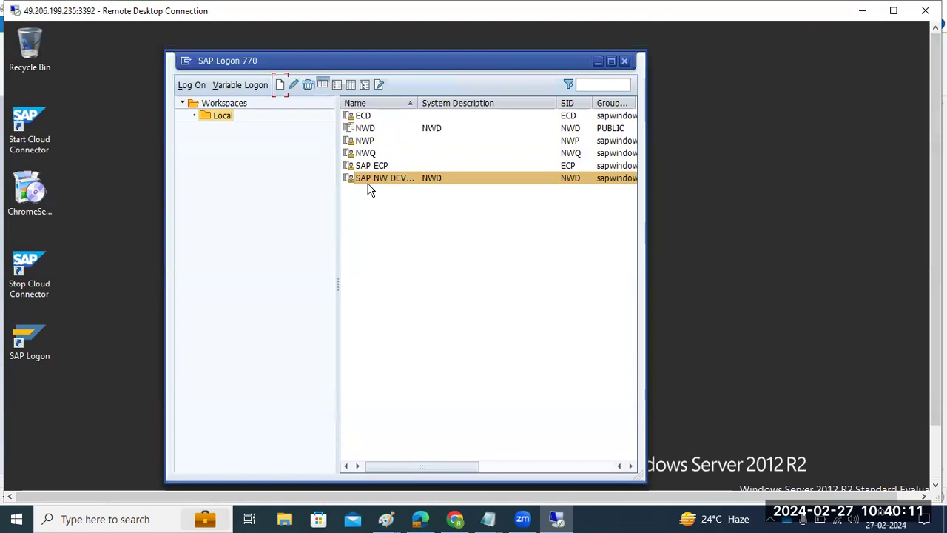
pyautogui.click(280, 85)
pyautogui.click(306, 108)
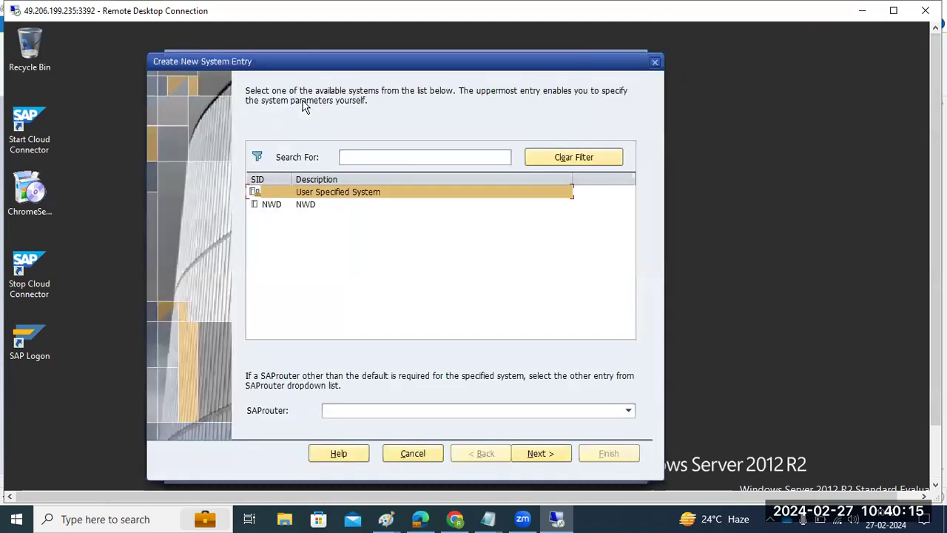
pyautogui.click(540, 451)
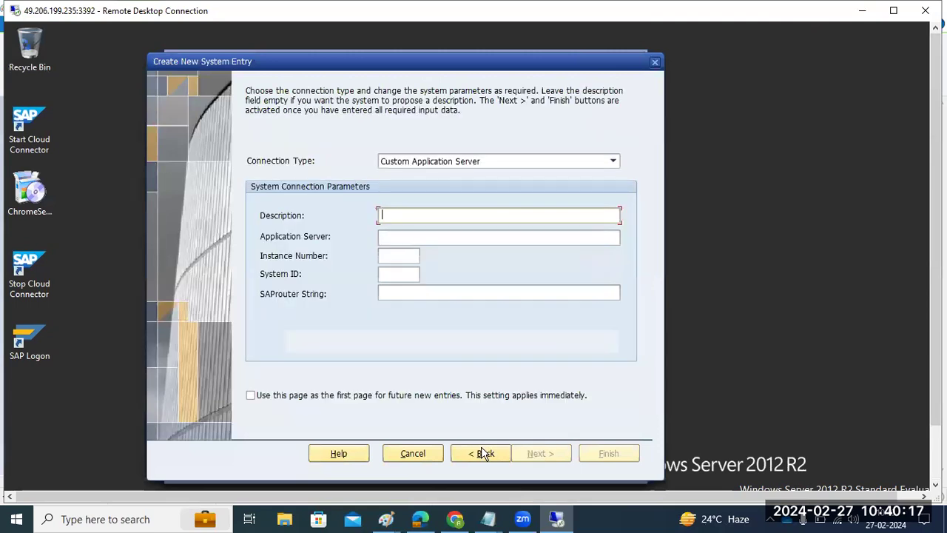
pyautogui.click(413, 454)
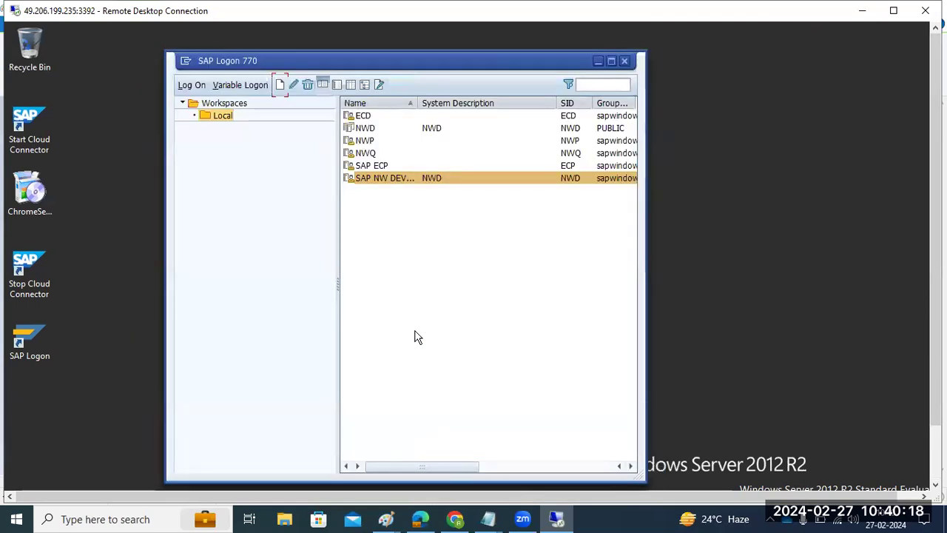
# - Create a user-specified connection entry with description "SAP NWD" and application server "sapwindows2"
pyautogui.click(280, 84)
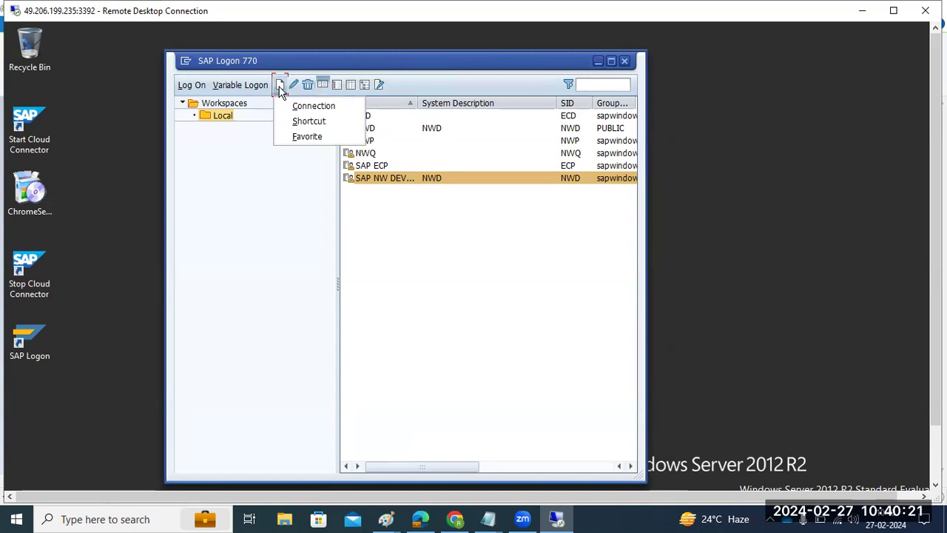
pyautogui.click(311, 106)
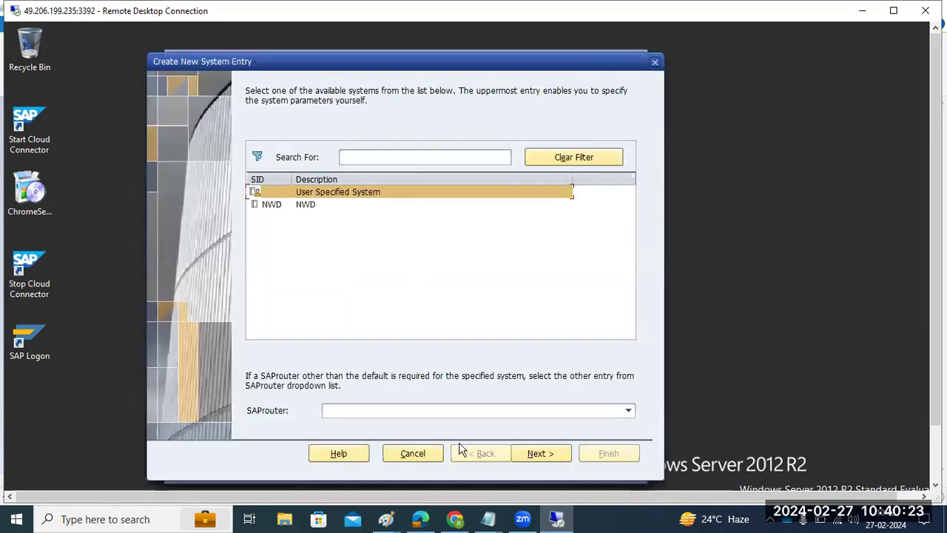
pyautogui.click(537, 453)
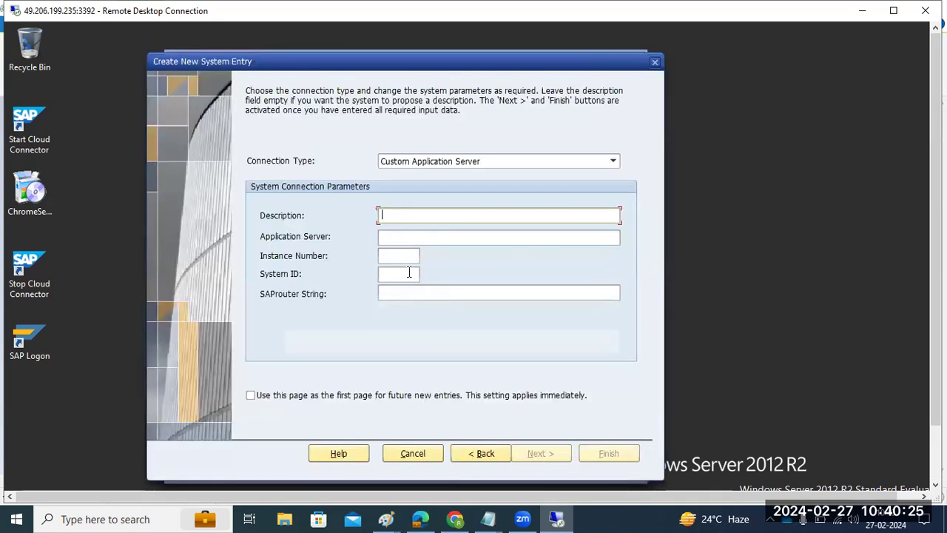
pyautogui.write('SAP NWD')
pyautogui.click(396, 237)
pyautogui.write('sapwindows2')
pyautogui.press('Tab')
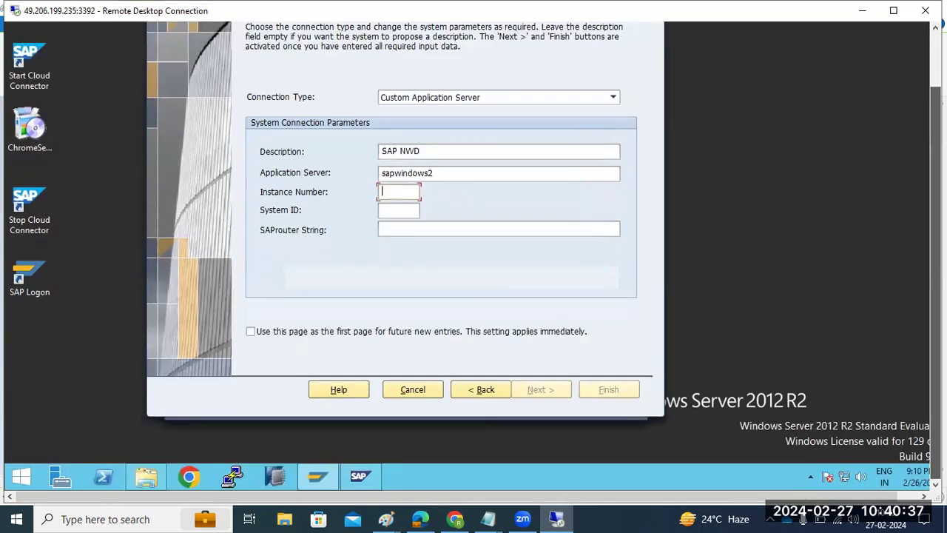
# - Look up the ECD instances in the SAP Management Console, and enter instance number 02 and system ID ECD in the new connection entry
pyautogui.click(370, 478)
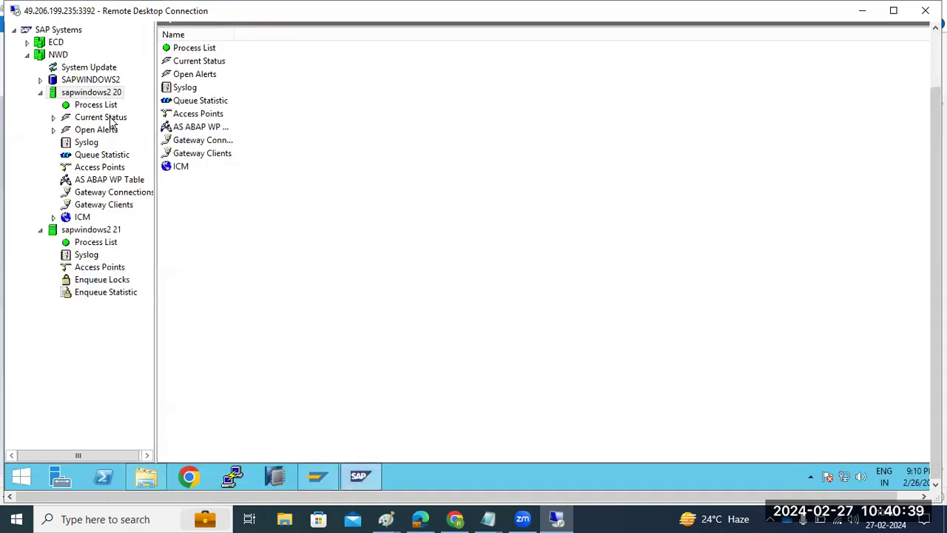
pyautogui.click(28, 44)
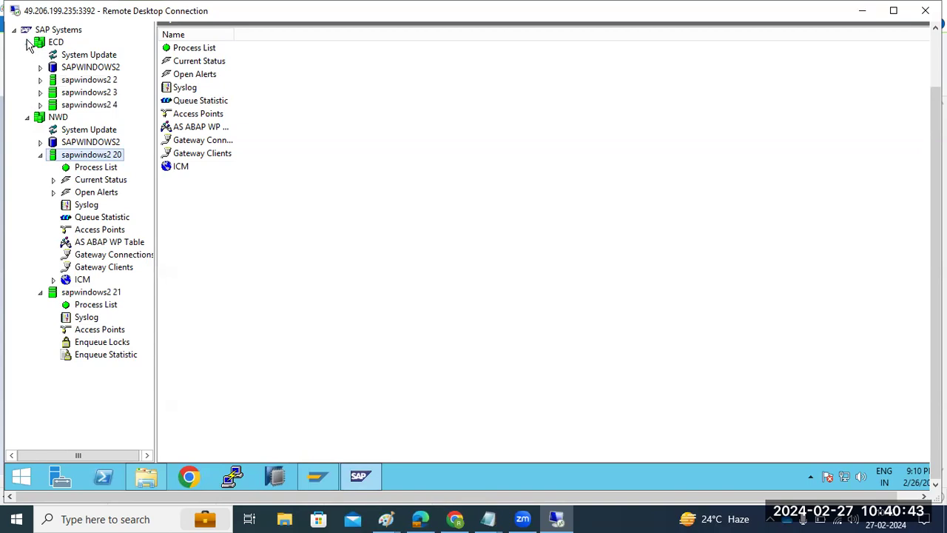
pyautogui.click(115, 81)
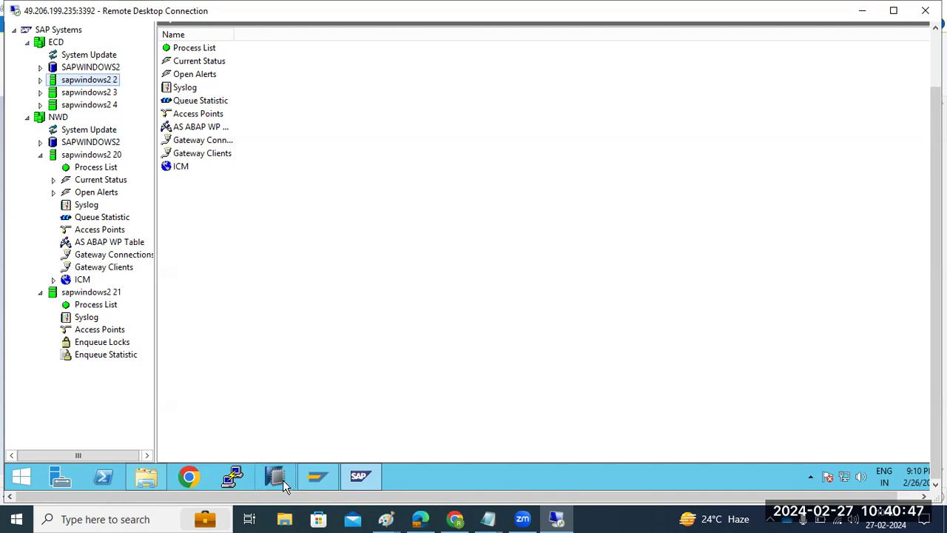
pyautogui.click(357, 477)
pyautogui.write('02')
pyautogui.write('ECD')
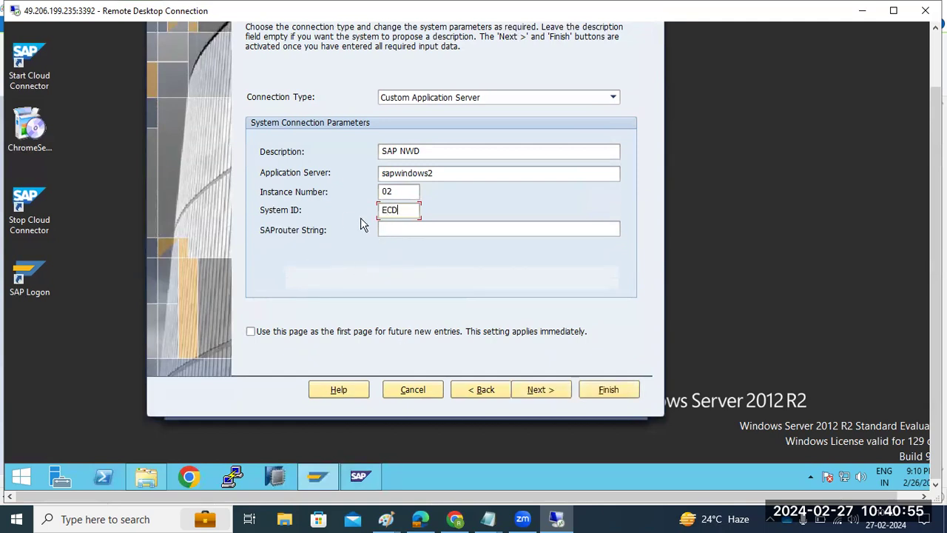
pyautogui.hotkey('shift', 'Tab')
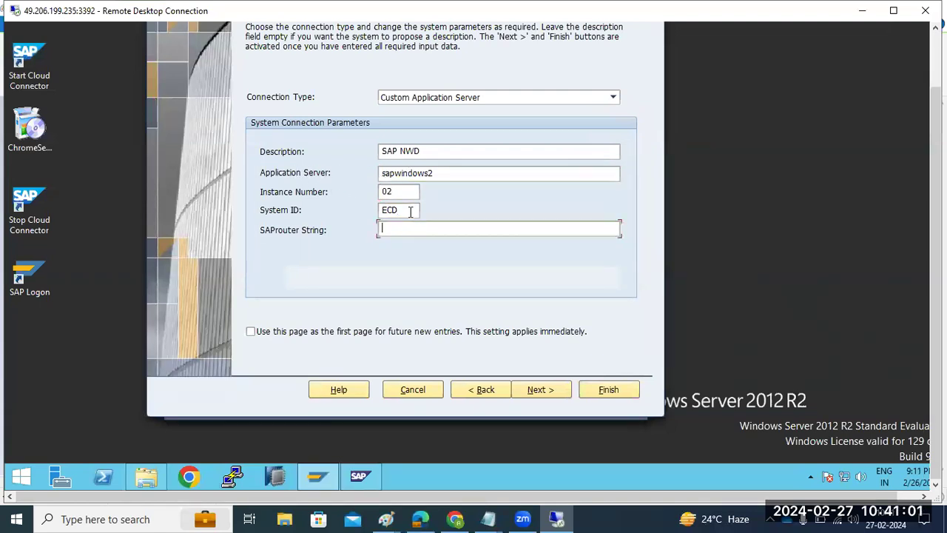
# - Finish the new SAP NWD connection entry with High Speed Connection (LAN), Default language and the default ANSI encoding for Unicode systems
pyautogui.click(539, 393)
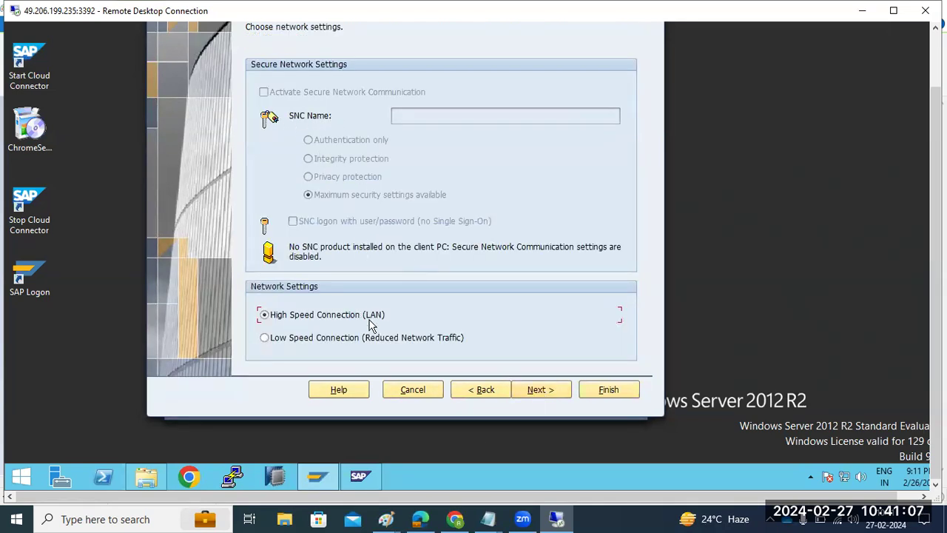
pyautogui.click(545, 390)
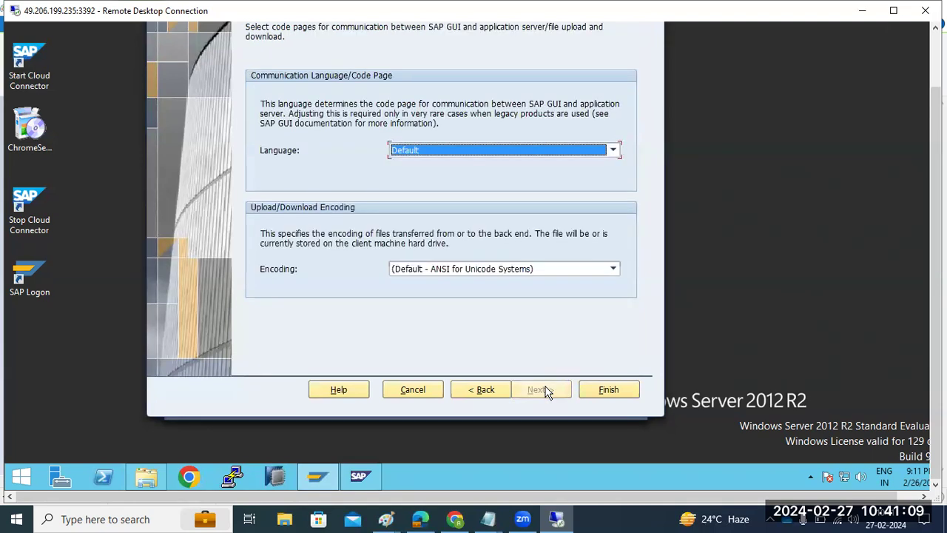
pyautogui.click(426, 149)
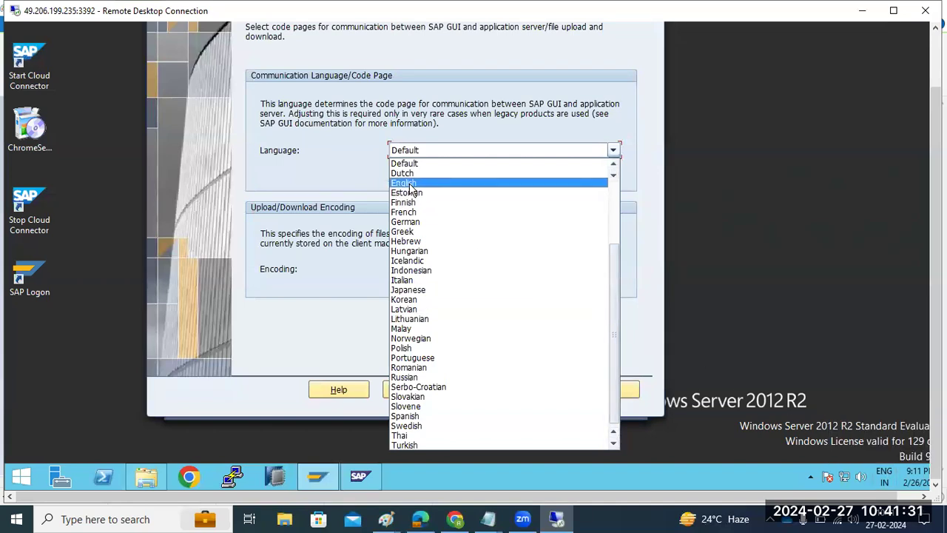
pyautogui.click(318, 169)
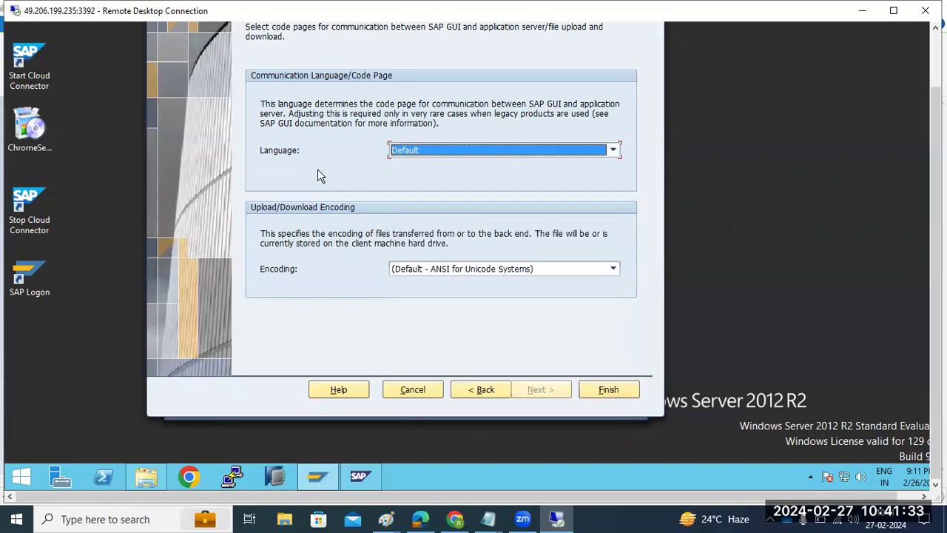
pyautogui.click(609, 390)
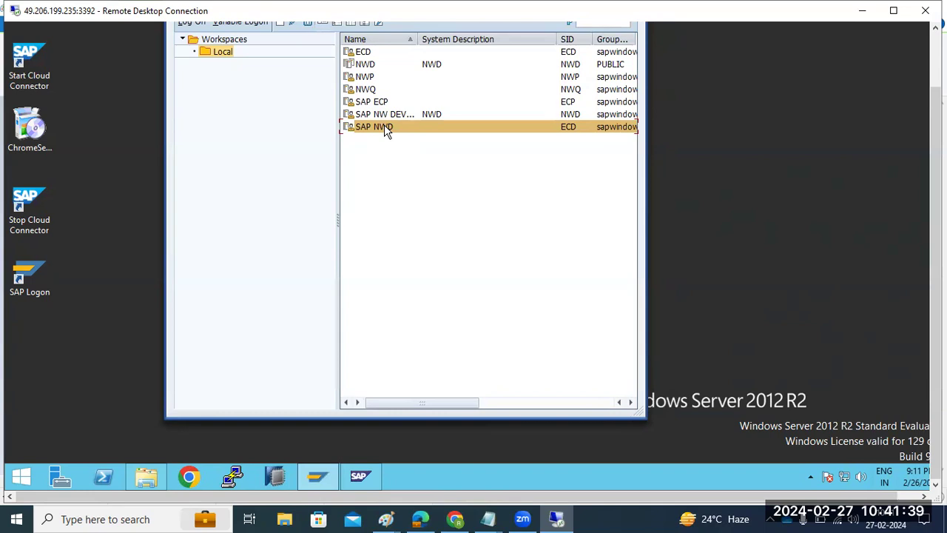
# - Open the logon screen of the new SAP NWD entry, view its system and client information, and close that session
pyautogui.click(189, 28)
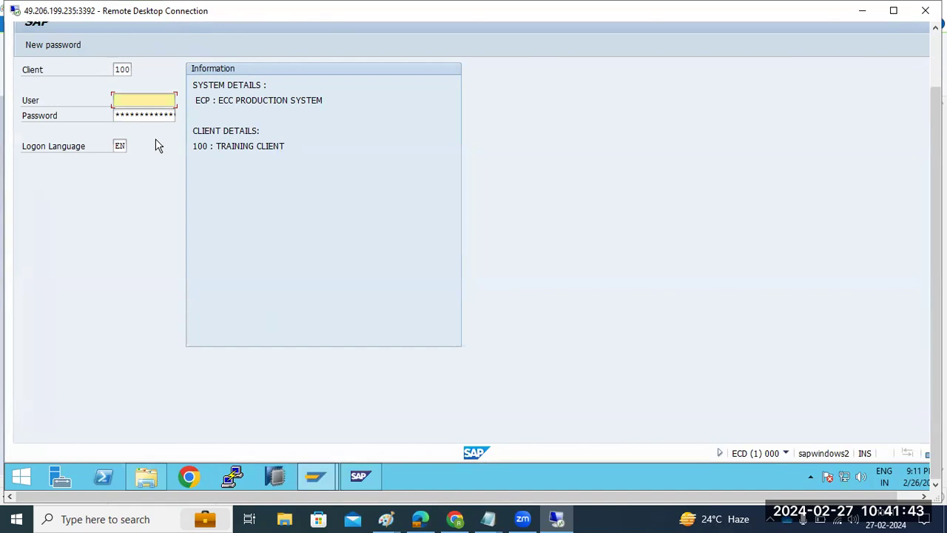
pyautogui.click(318, 474)
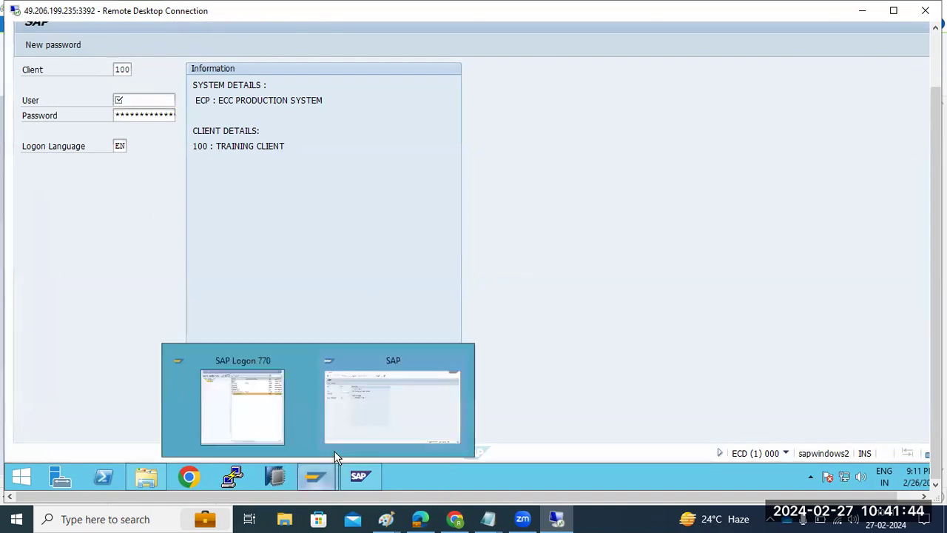
pyautogui.click(383, 393)
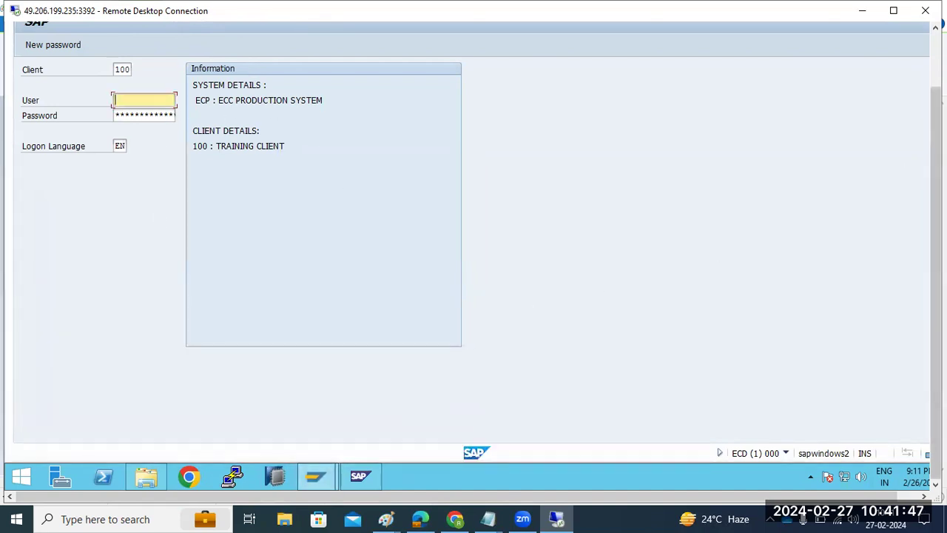
pyautogui.moveTo(936, 141); pyautogui.dragTo(936, 70)
pyautogui.click(915, 32)
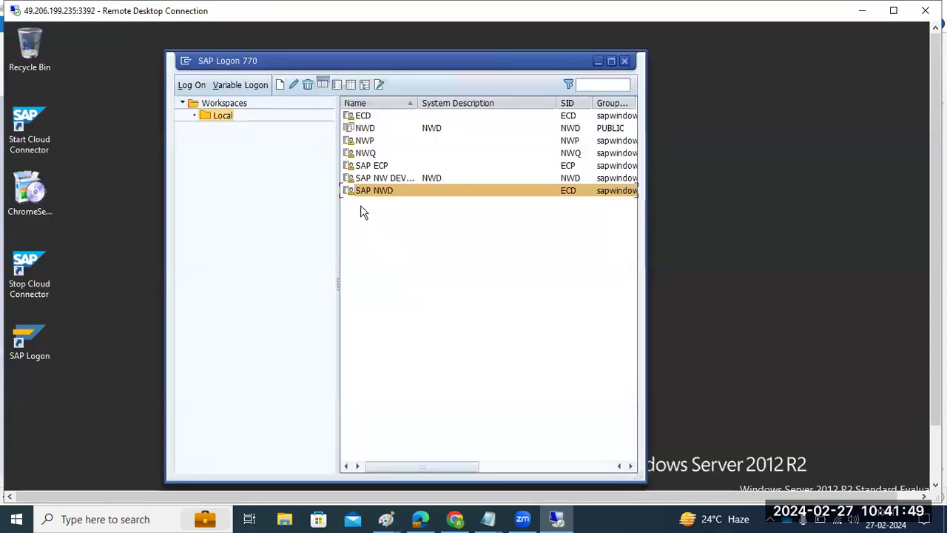
# - Open the logon screen of the SAP ECP entry and set the client to 001
pyautogui.click(370, 182)
pyautogui.doubleClick(370, 183)
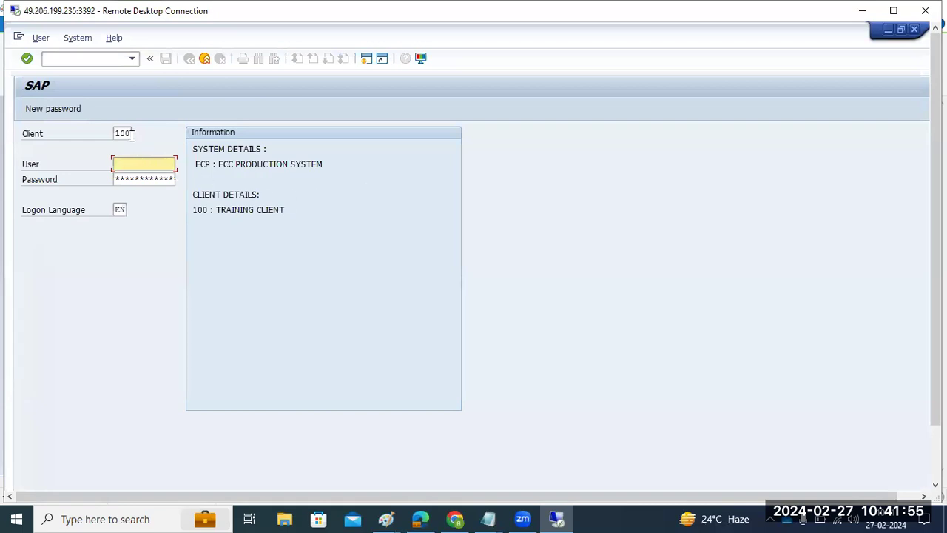
pyautogui.click(124, 133)
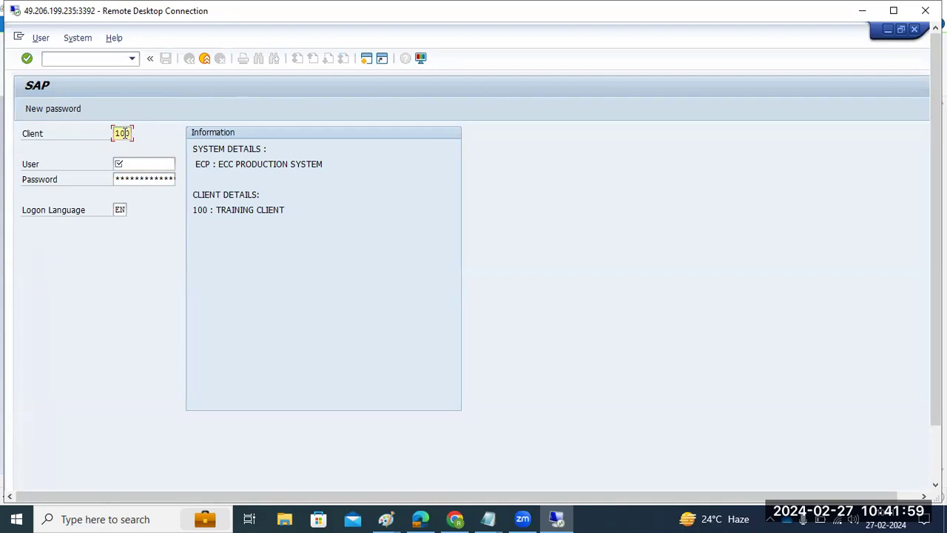
pyautogui.doubleClick(123, 133)
pyautogui.press('BackSpace')
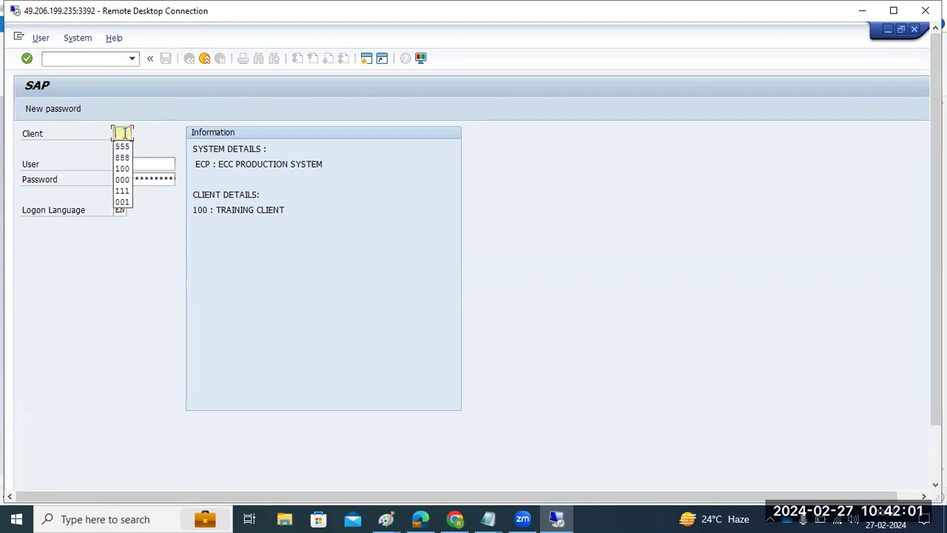
pyautogui.write('0')
pyautogui.press('BackSpace')
pyautogui.write('0')
pyautogui.press('BackSpace')
pyautogui.write('001')
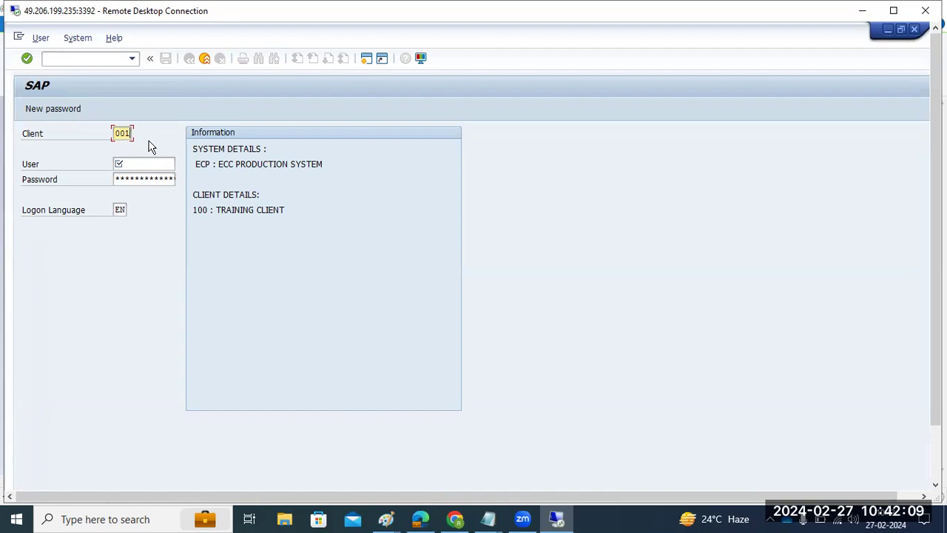
# - Switch to the SAP installation notes in Paint and add the text "Master clients -" in a new box beside the SAP INSTALLATIONS heading
pyautogui.click(385, 519)
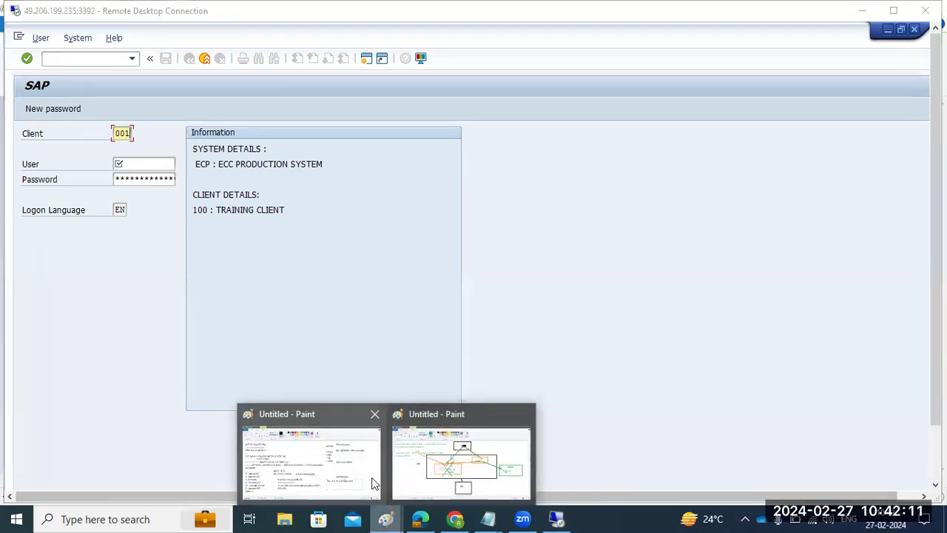
pyautogui.click(353, 454)
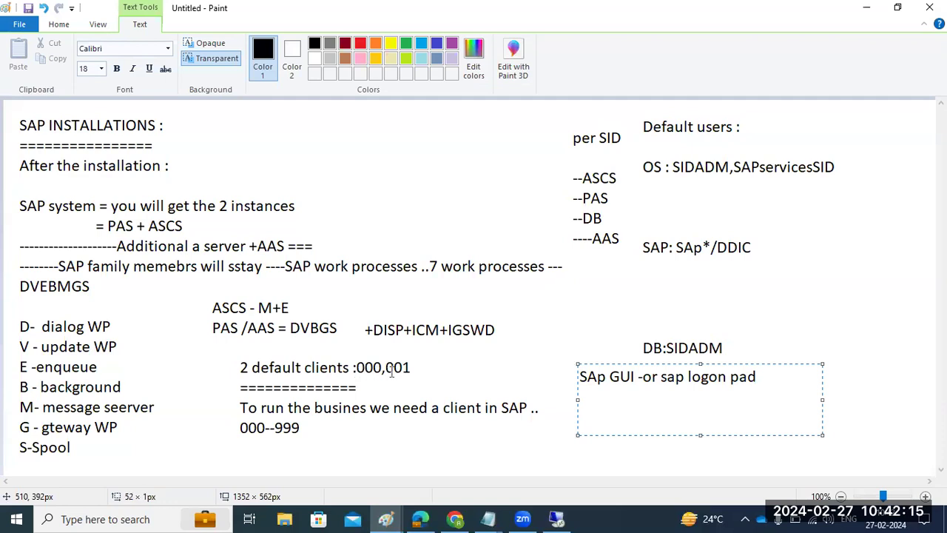
pyautogui.click(407, 429)
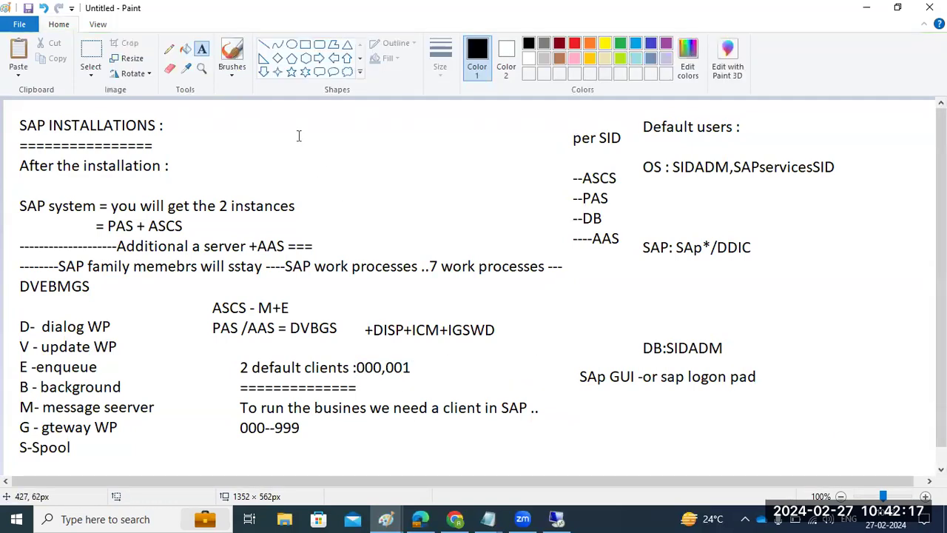
pyautogui.moveTo(301, 110); pyautogui.dragTo(523, 238)
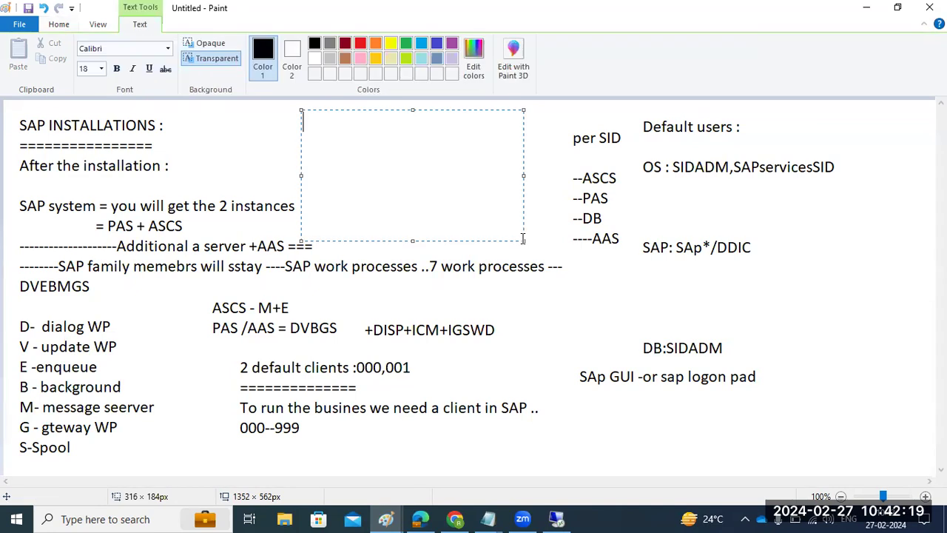
pyautogui.write('Master ')
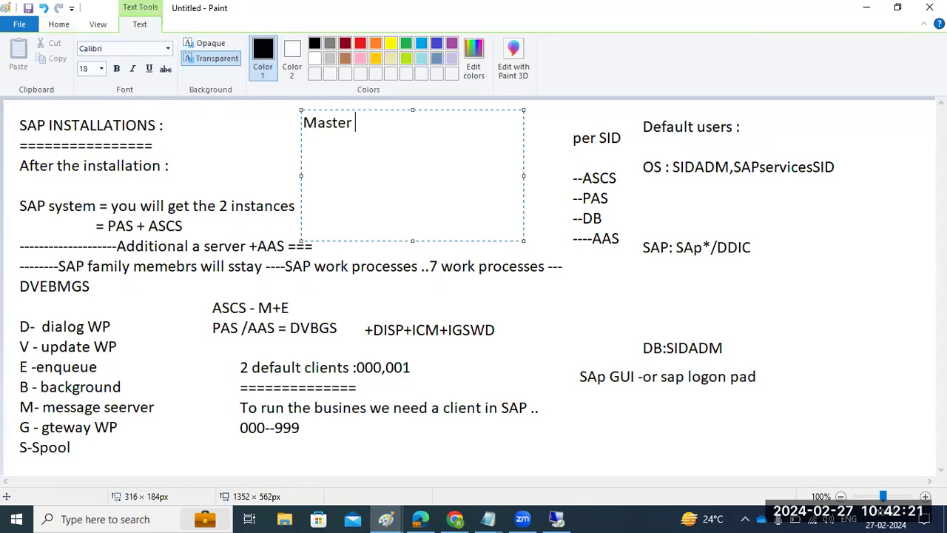
pyautogui.write('clients -')
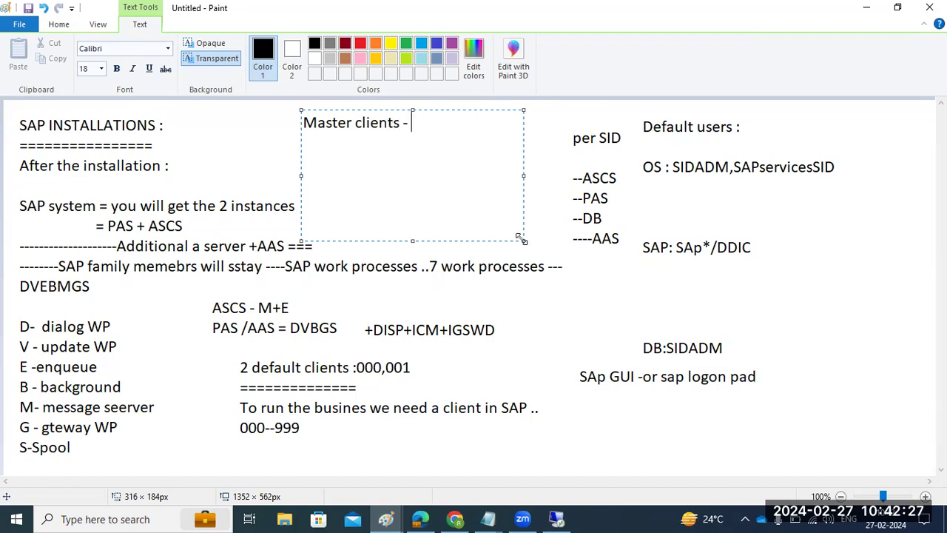
# - Return to the remote SAP logon screen and try to log on to client 001 as user ddic with the account password
pyautogui.click(556, 518)
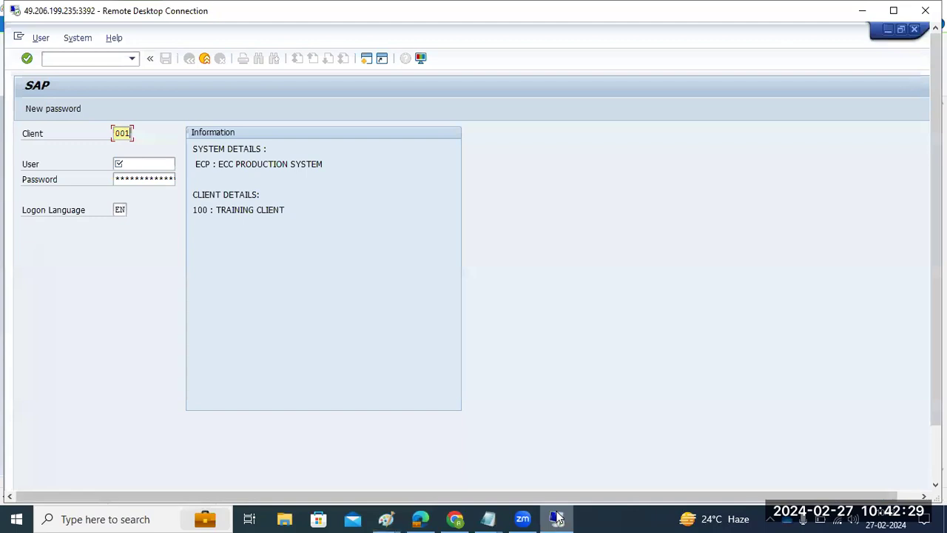
pyautogui.click(136, 164)
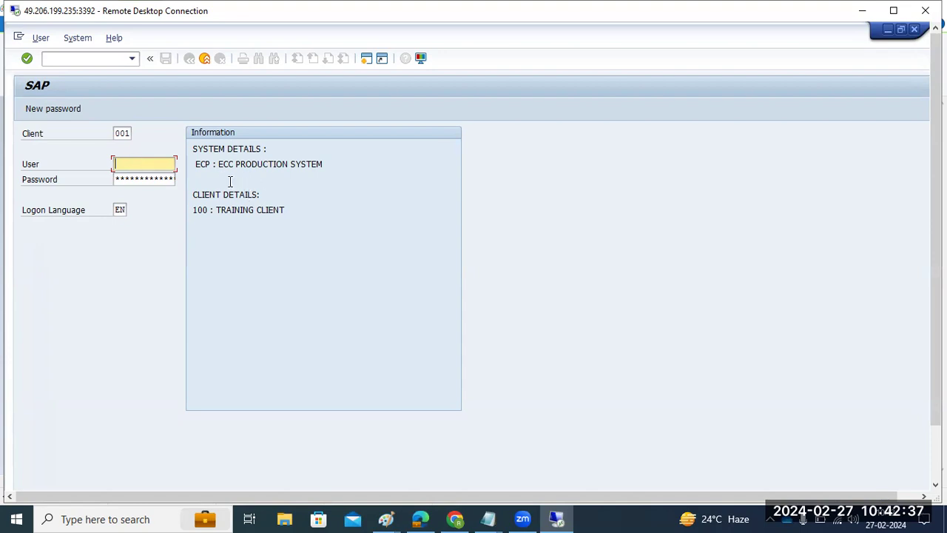
pyautogui.write('basis')
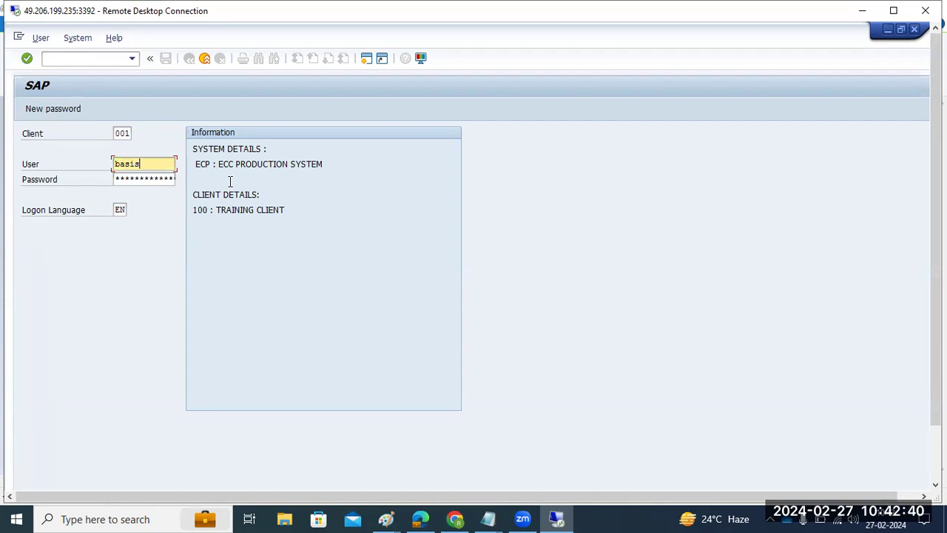
pyautogui.hotkey('ctrl', 'a')
pyautogui.write('ddic')
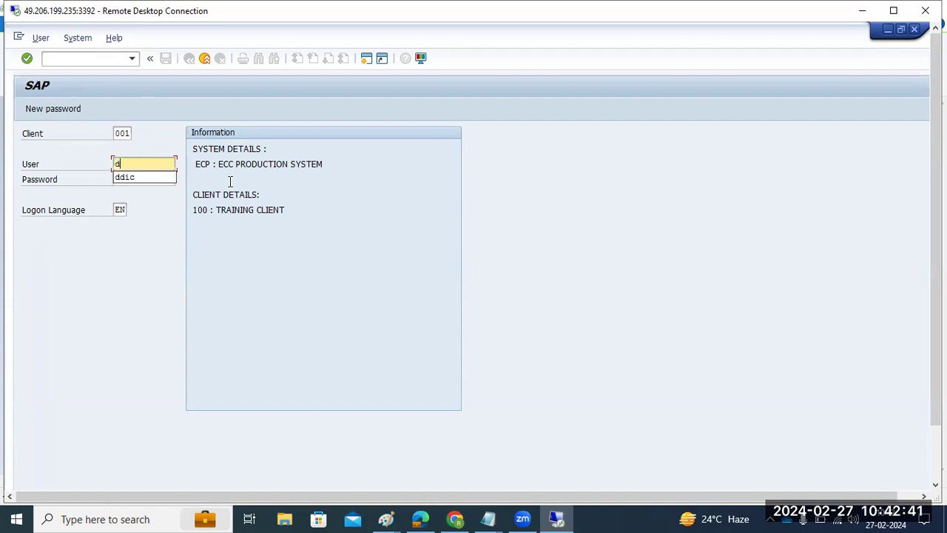
pyautogui.press('Tab')
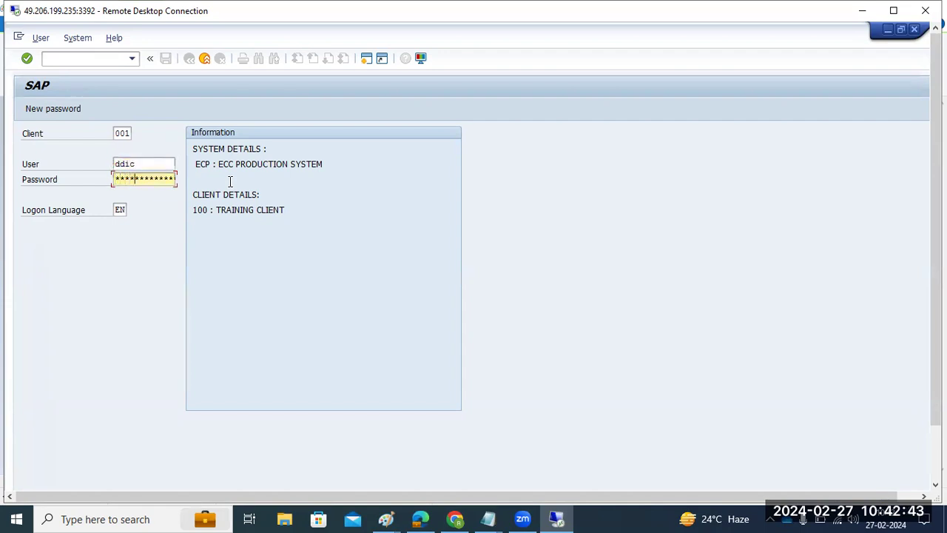
pyautogui.press('Return')
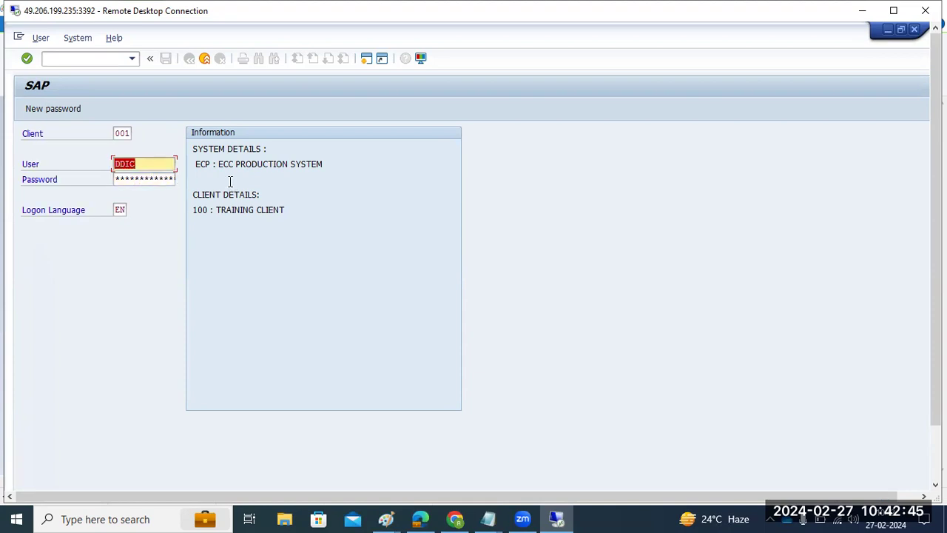
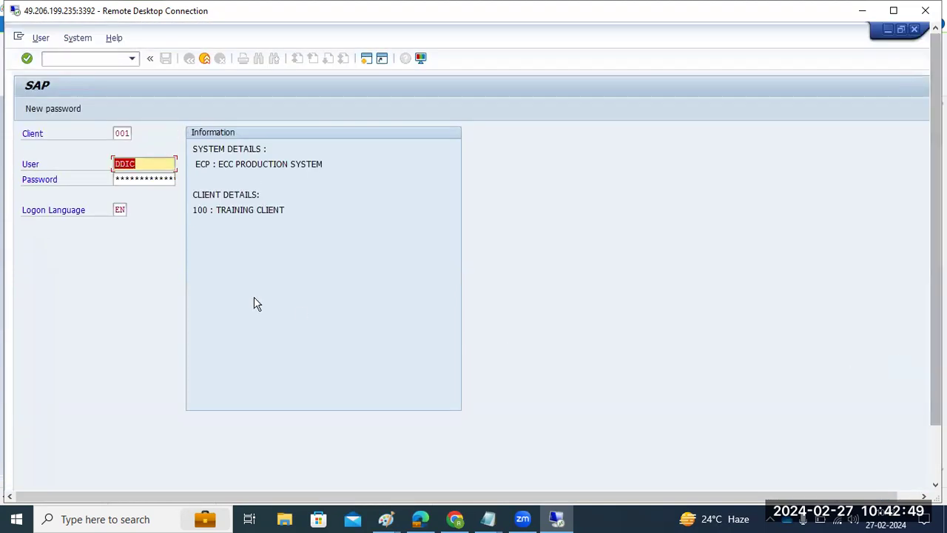
# - Log on to client 001 as user basis with the account password, re-entering it if needed, and acknowledge the logon information message
pyautogui.write('ddic')
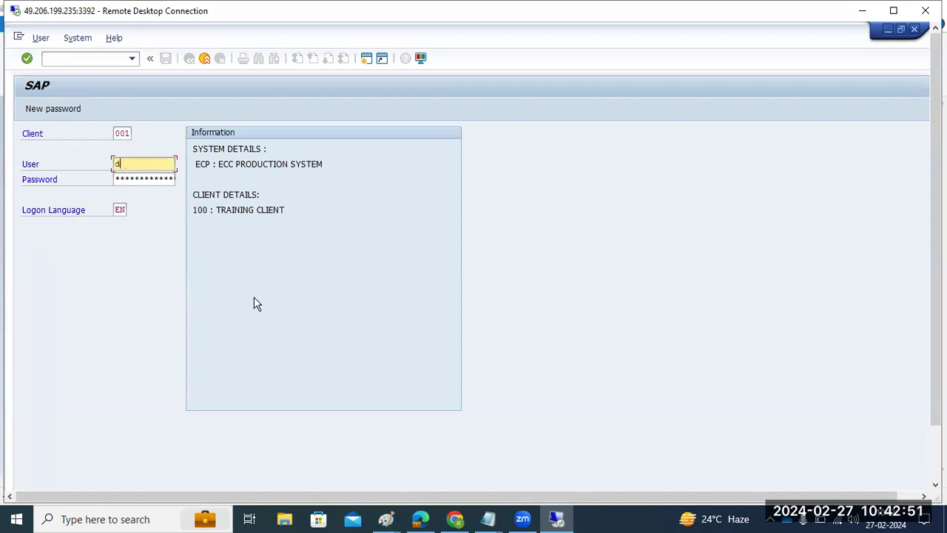
pyautogui.hotkey('shift', 'Home')
pyautogui.write('basis')
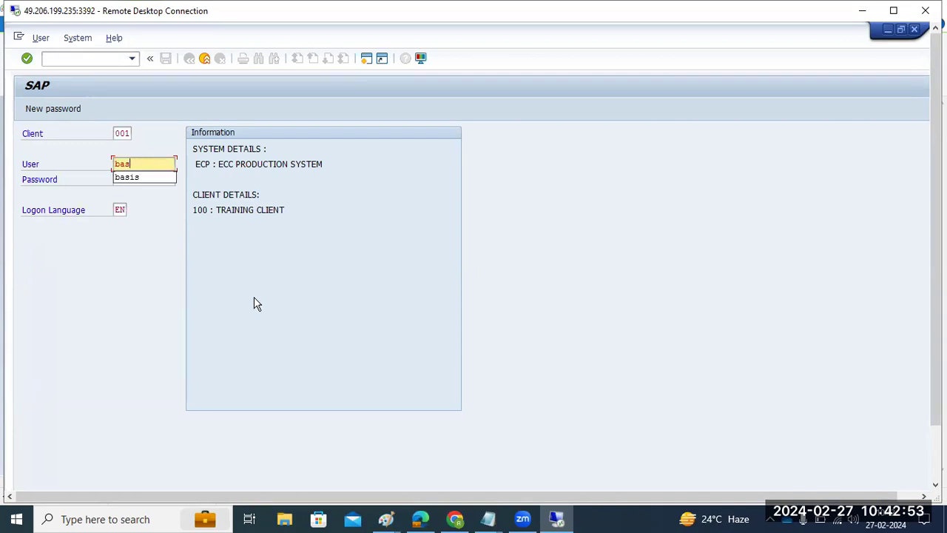
pyautogui.press('Tab')
pyautogui.write('*****')
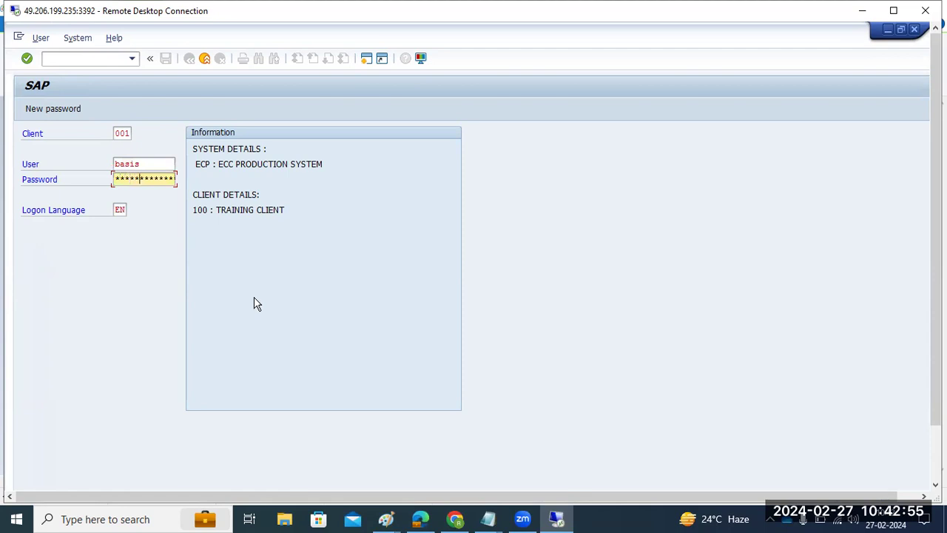
pyautogui.press('Return')
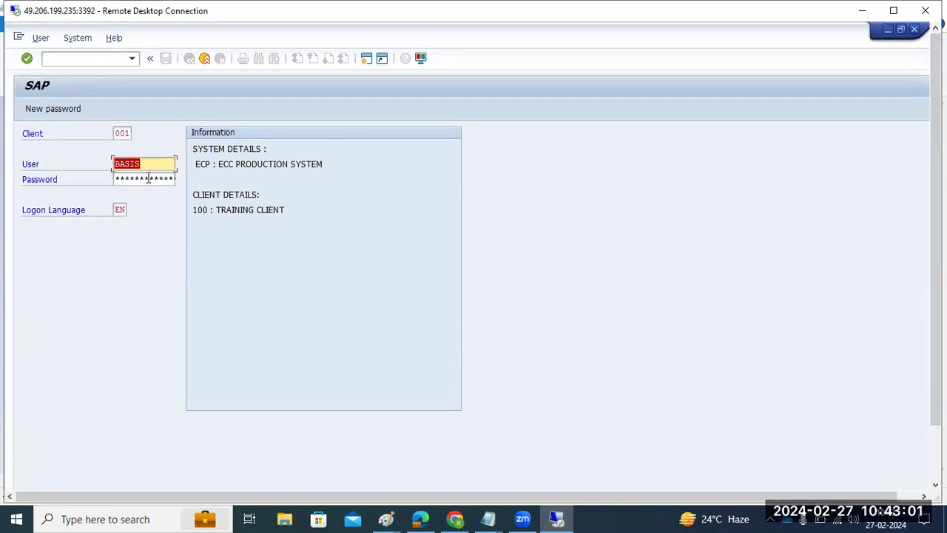
pyautogui.click(148, 178)
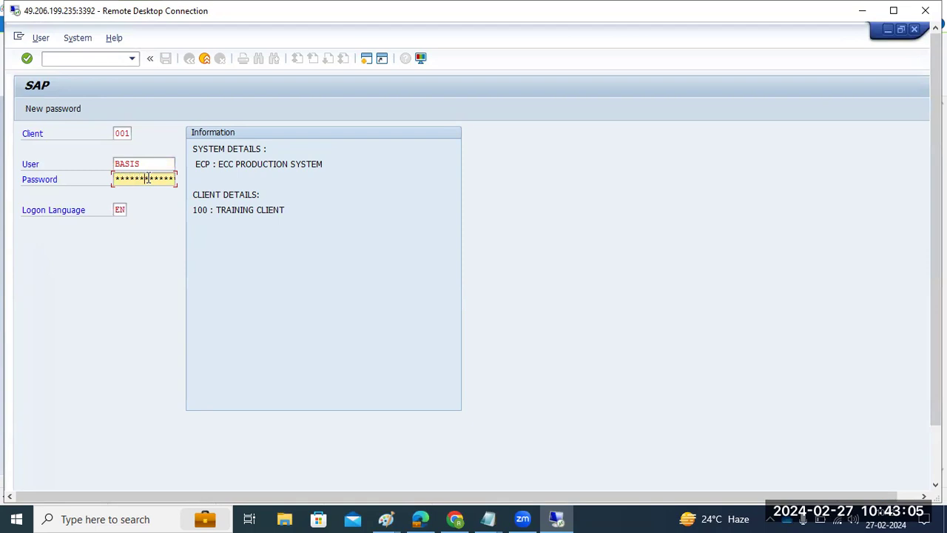
pyautogui.press('Return')
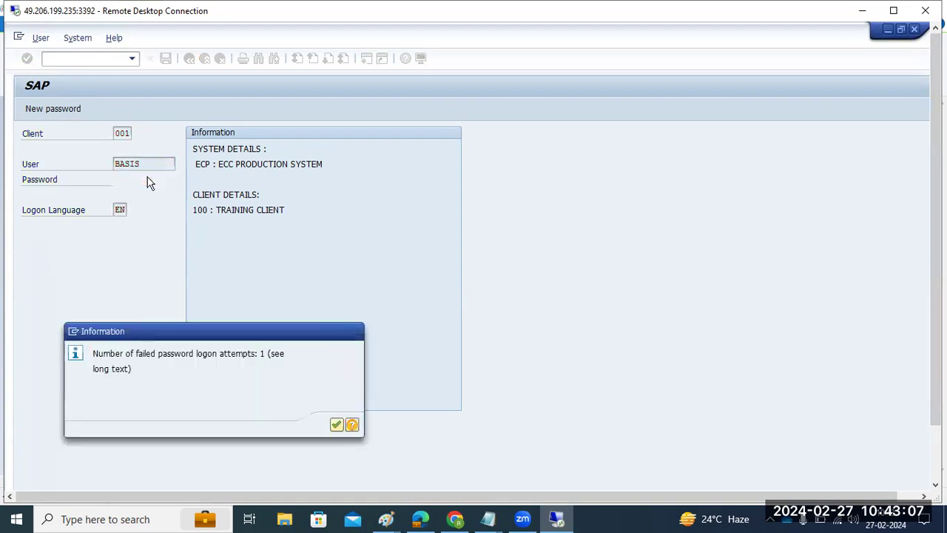
pyautogui.press('Return')
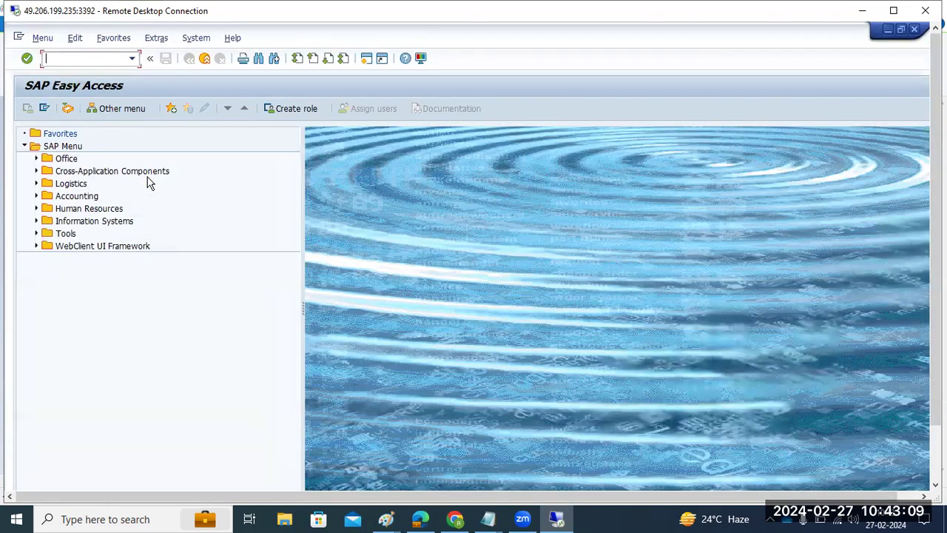
# - Check the system and client shown in the session's status bar, and switch back to the SAP installation notes in Paint
pyautogui.moveTo(935, 388); pyautogui.dragTo(935, 440)
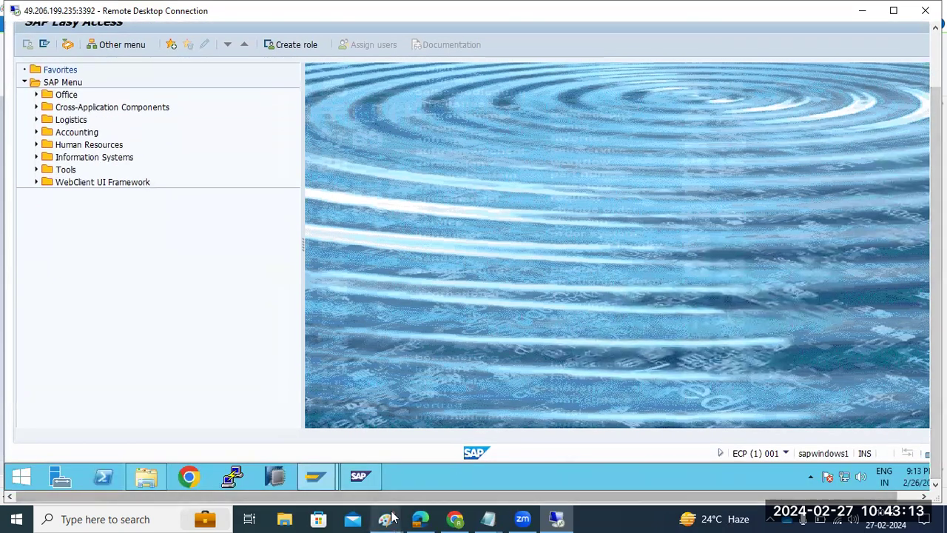
pyautogui.moveTo(386, 518)
pyautogui.click(362, 438)
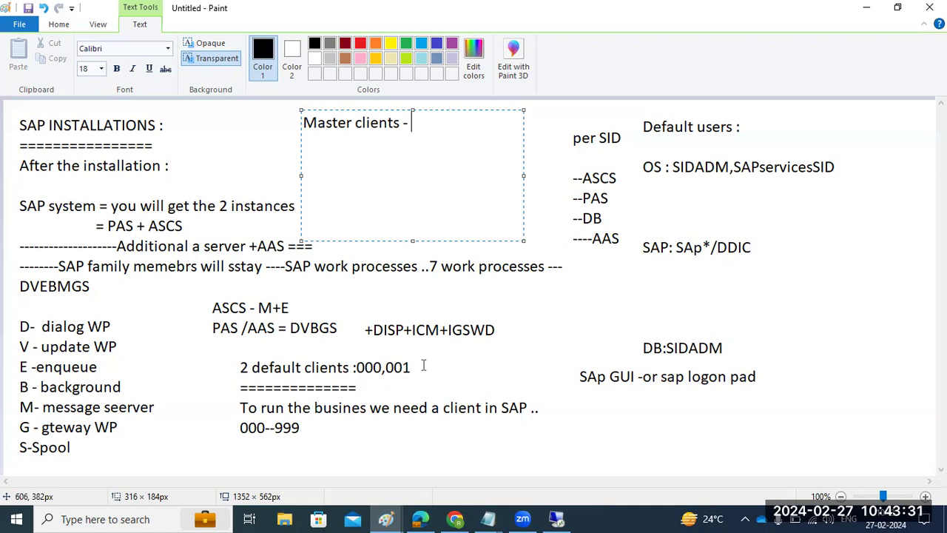
# - Return to the remote SAP session, narrow the Easy Access menu pane, and log off from client 001
pyautogui.click(559, 519)
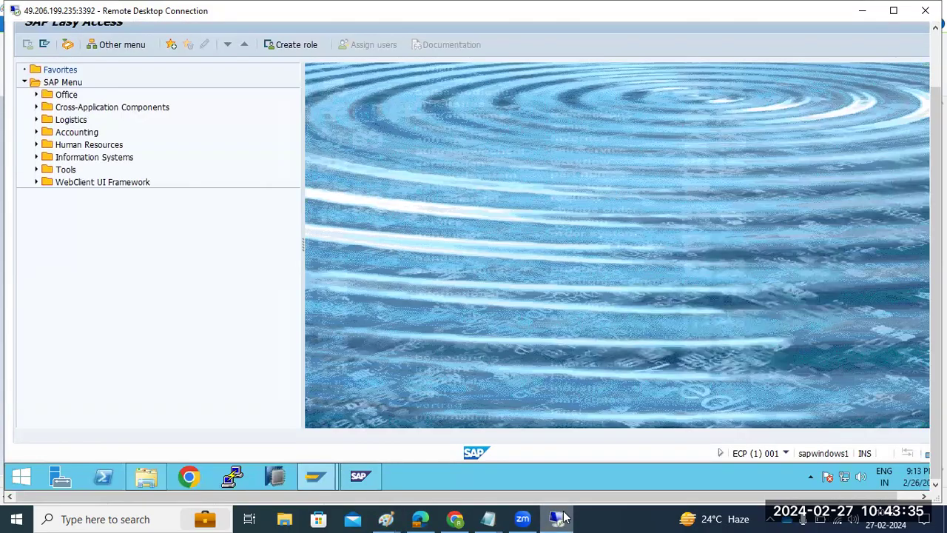
pyautogui.moveTo(936, 282); pyautogui.dragTo(936, 218)
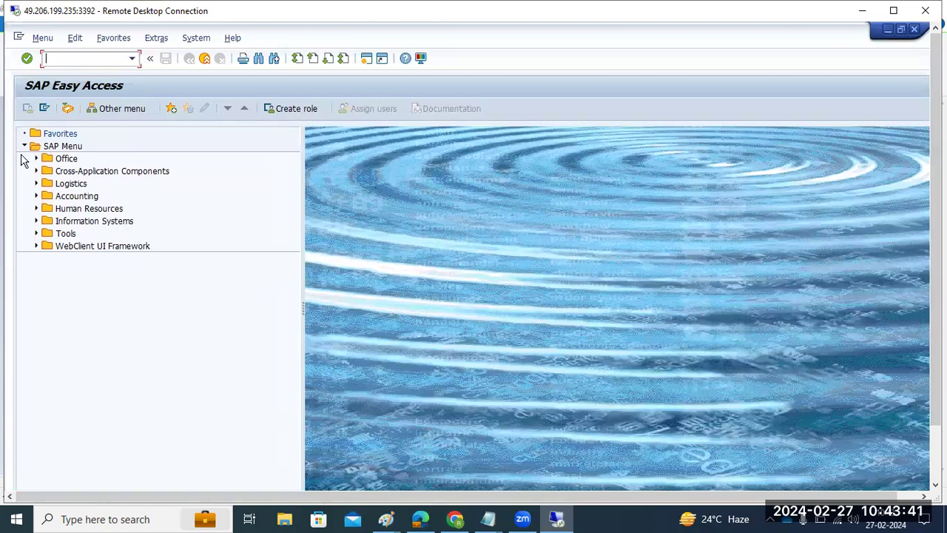
pyautogui.moveTo(303, 309); pyautogui.dragTo(268, 302)
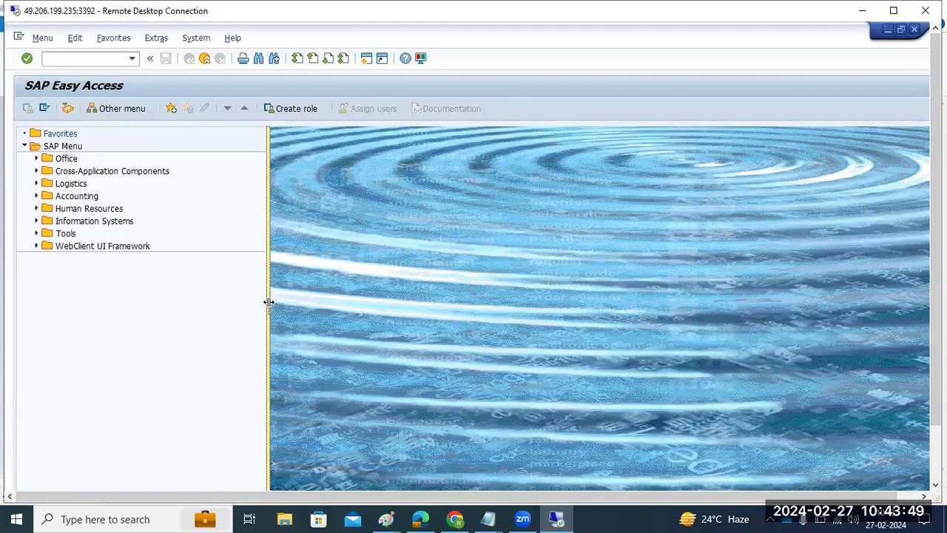
pyautogui.click(523, 518)
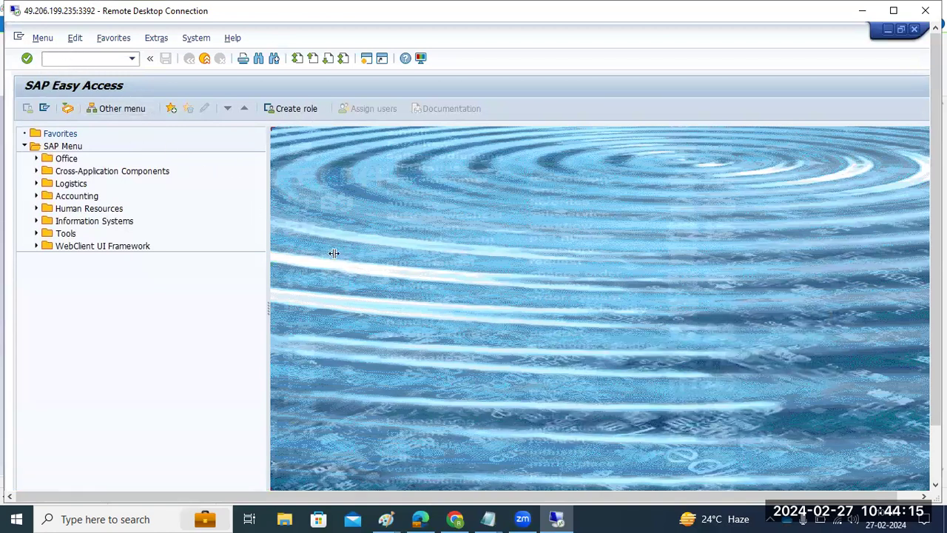
pyautogui.click(916, 33)
pyautogui.click(141, 277)
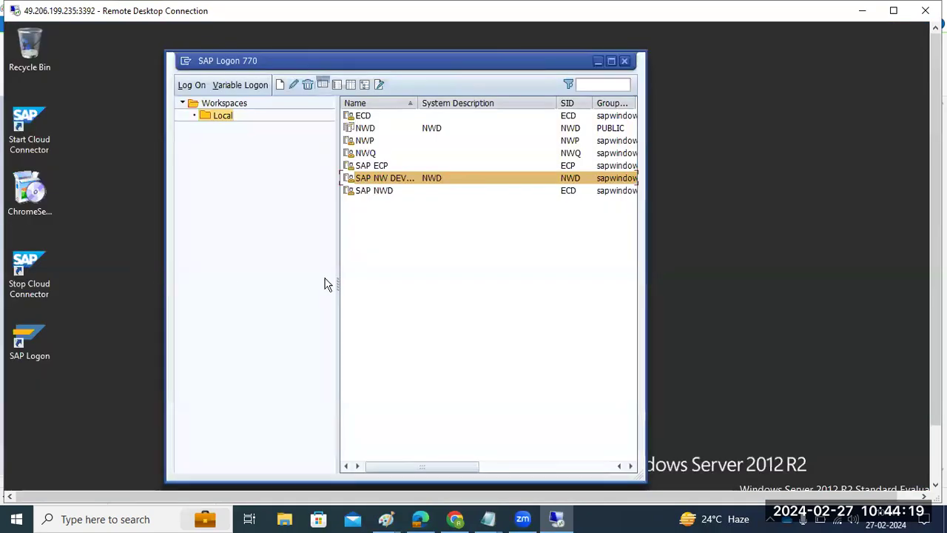
# - Open the NWD connection and log on as user ddic, entering the client number and the account password
pyautogui.doubleClick(451, 130)
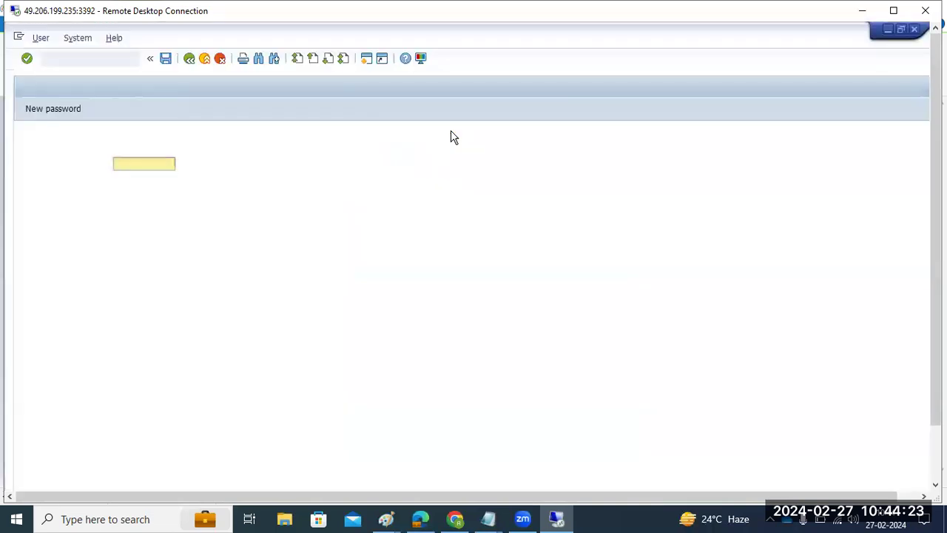
pyautogui.doubleClick(118, 134)
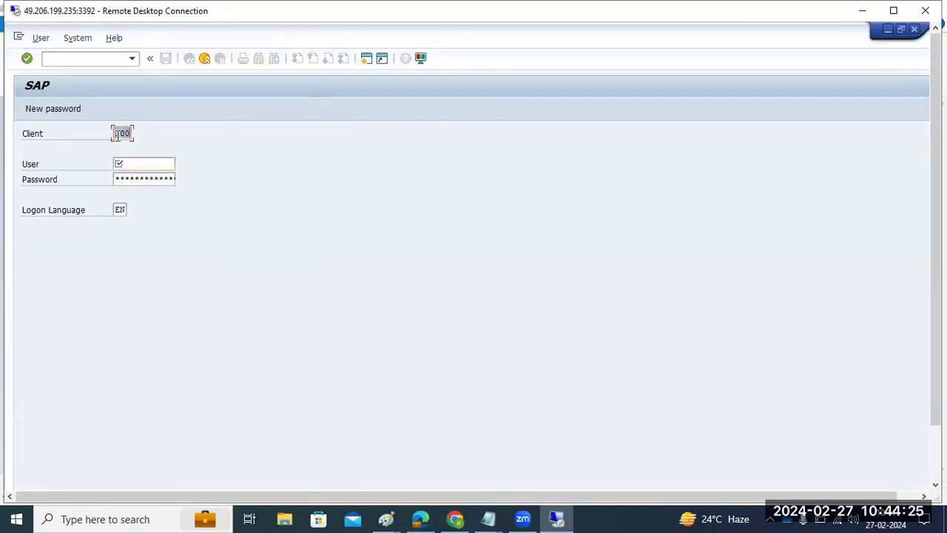
pyautogui.write('101')
pyautogui.press('Tab')
pyautogui.write('ddic')
pyautogui.press('Tab')
pyautogui.write('********')
pyautogui.press('Return')
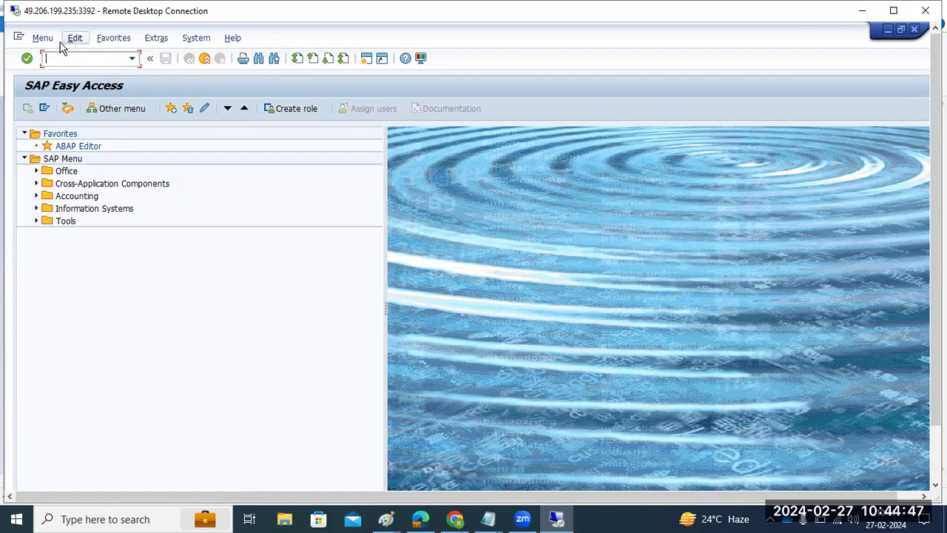
# - Switch to the Paint connection diagram and add a note below the SAP label: "OK code box", "SAP trsanction codes :", "is short cut to the your busines application --"
pyautogui.click(459, 459)
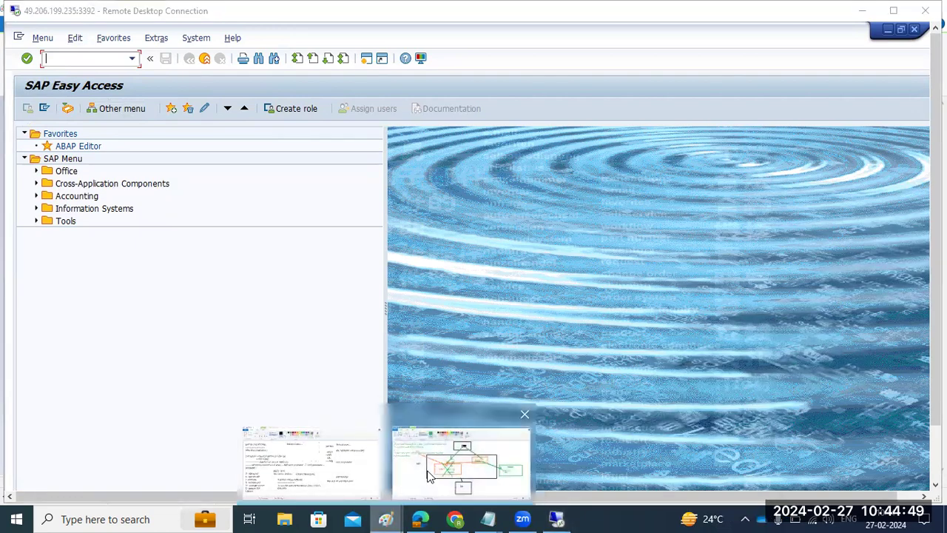
pyautogui.moveTo(20, 292); pyautogui.dragTo(215, 397)
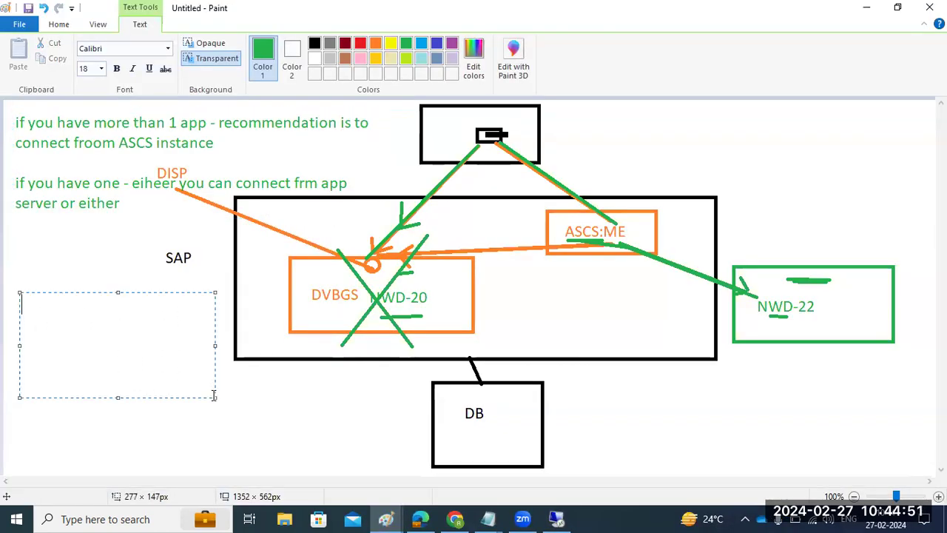
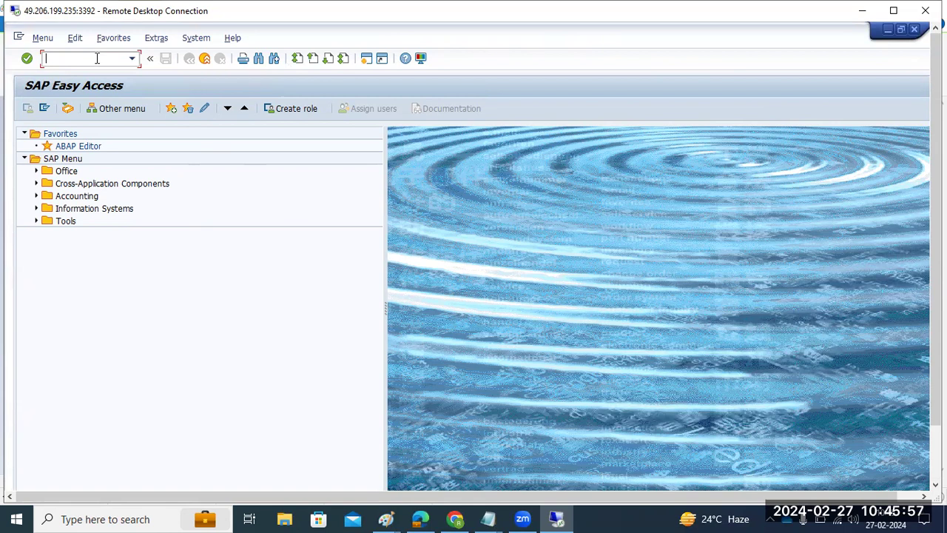
pyautogui.click(386, 519)
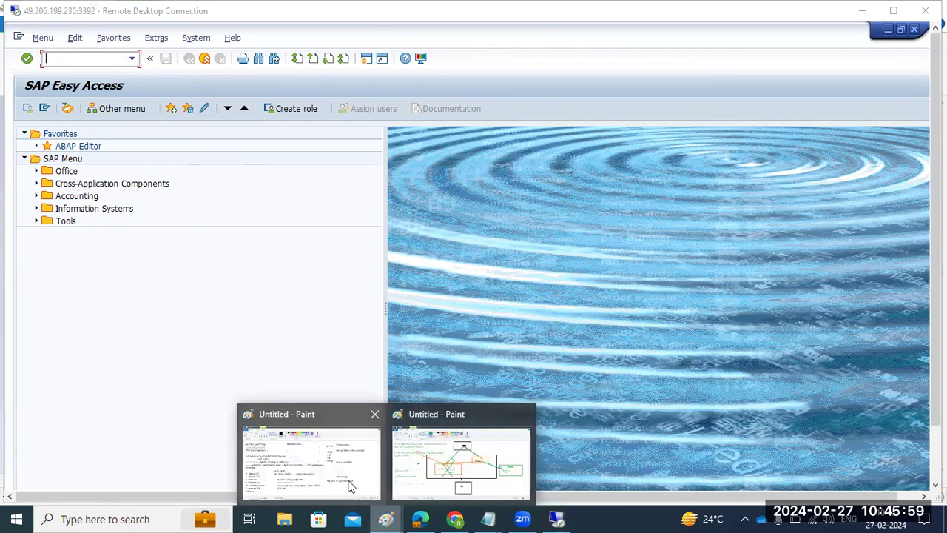
pyautogui.click(459, 460)
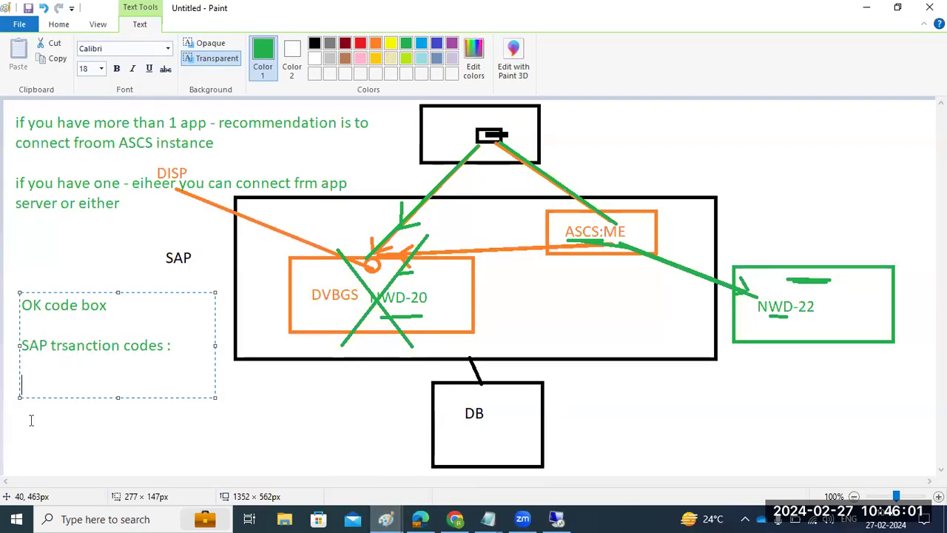
pyautogui.write('is shorty')
pyautogui.press('BackSpace')
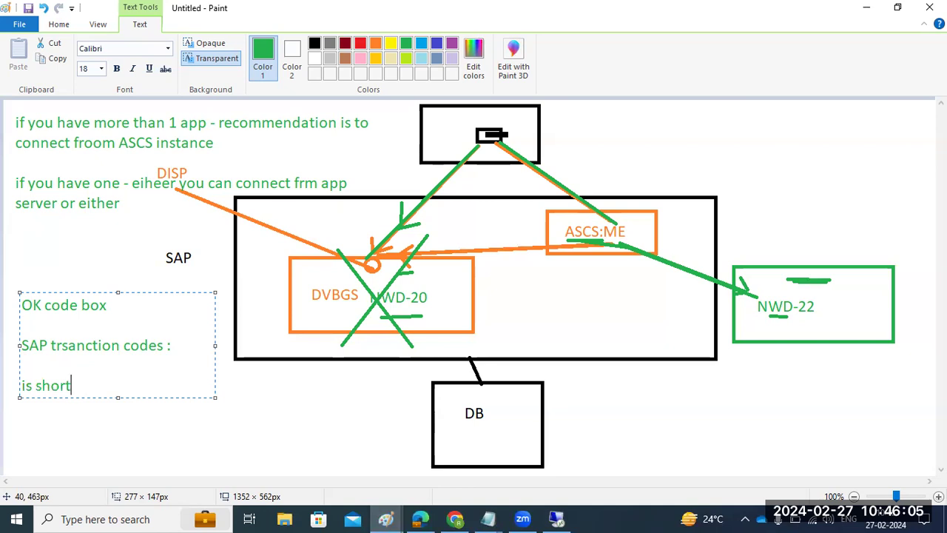
pyautogui.write('cuff')
pyautogui.press('BackSpace')
pyautogui.press('BackSpace')
pyautogui.write('t to the ')
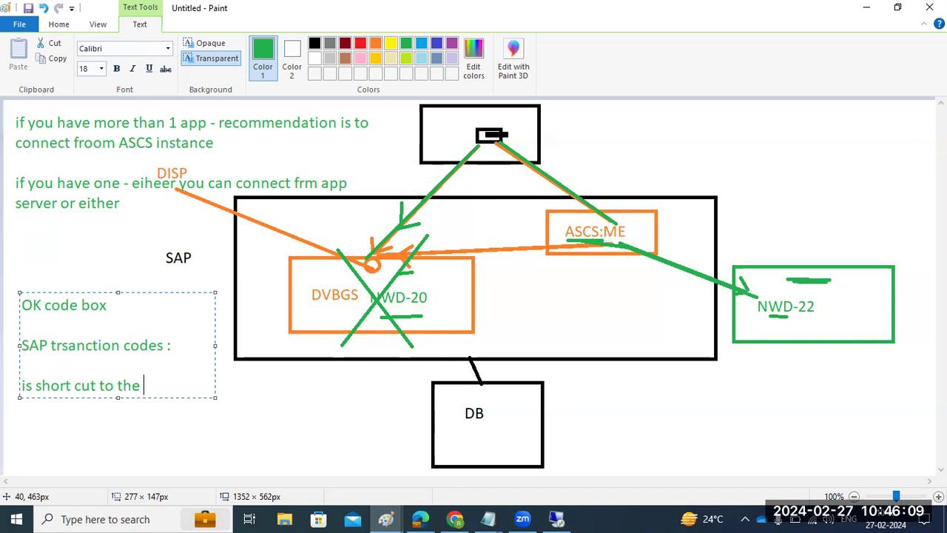
pyautogui.write('your busines')
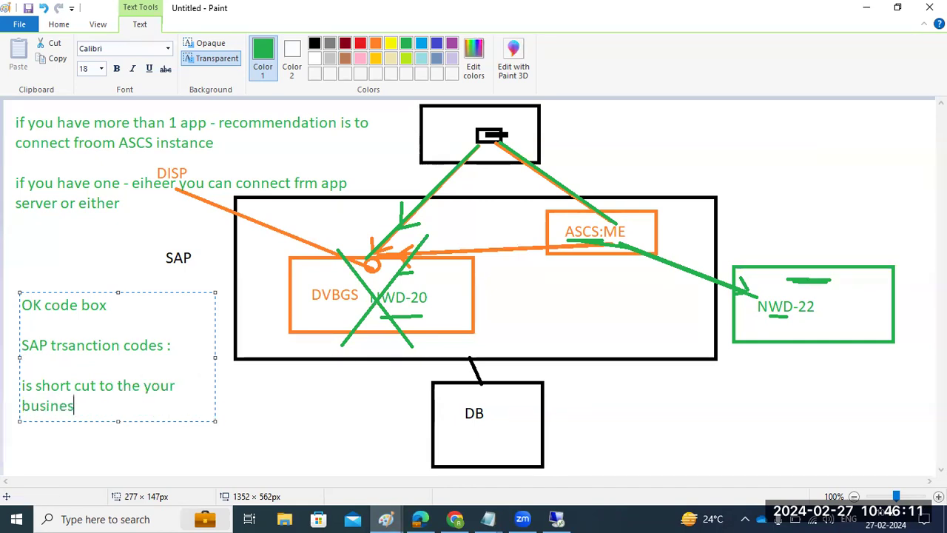
pyautogui.write(' application --')
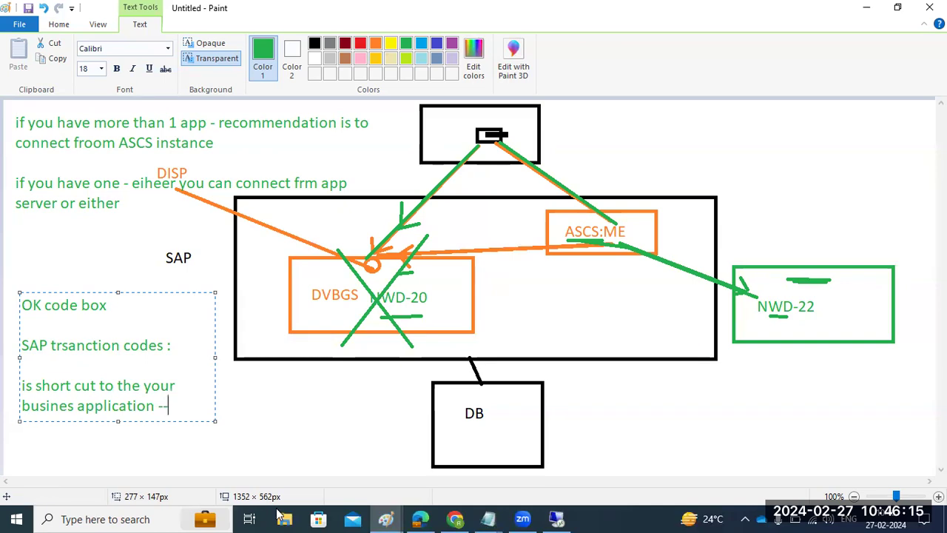
# - Return to the remote SAP session, run transaction sick, check its system check result, and go back to SAP Easy Access
pyautogui.click(557, 519)
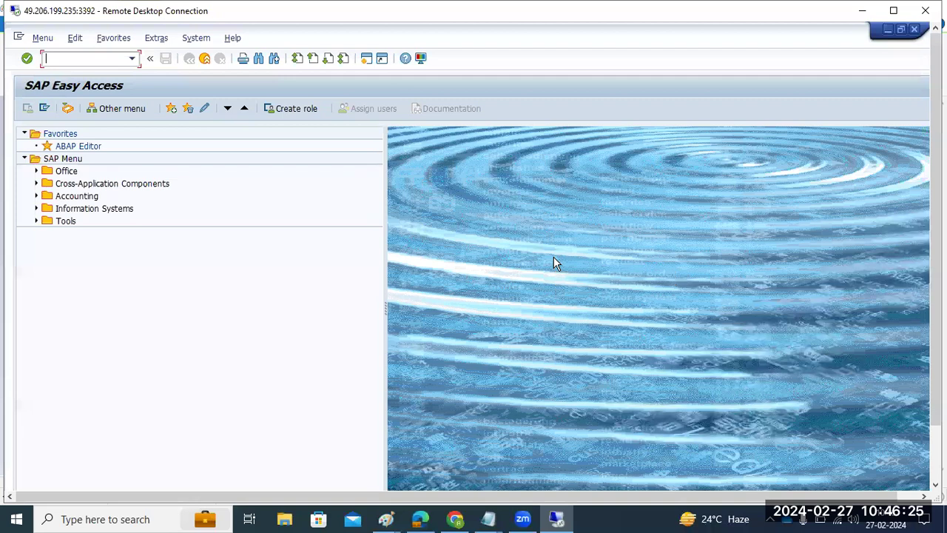
pyautogui.write('sick')
pyautogui.press('Return')
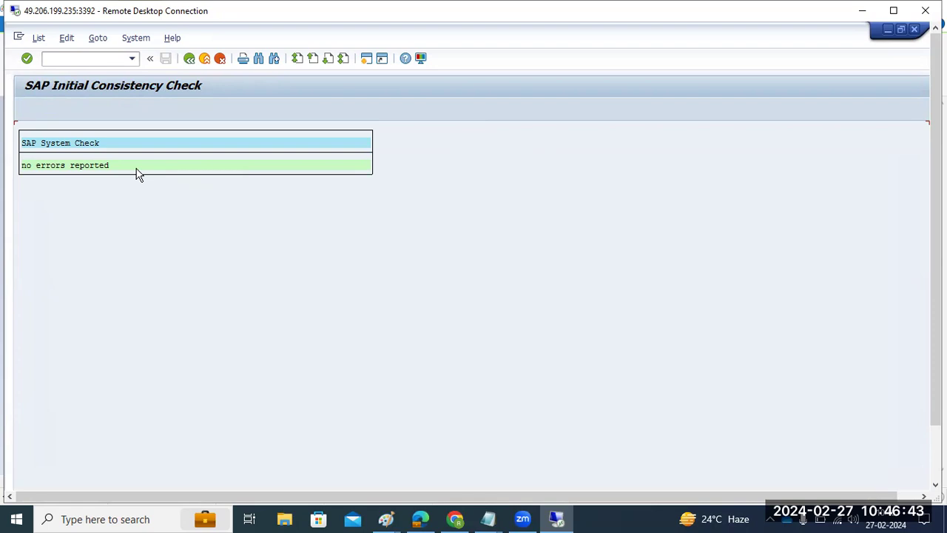
pyautogui.click(67, 166)
pyautogui.click(52, 166)
pyautogui.click(189, 59)
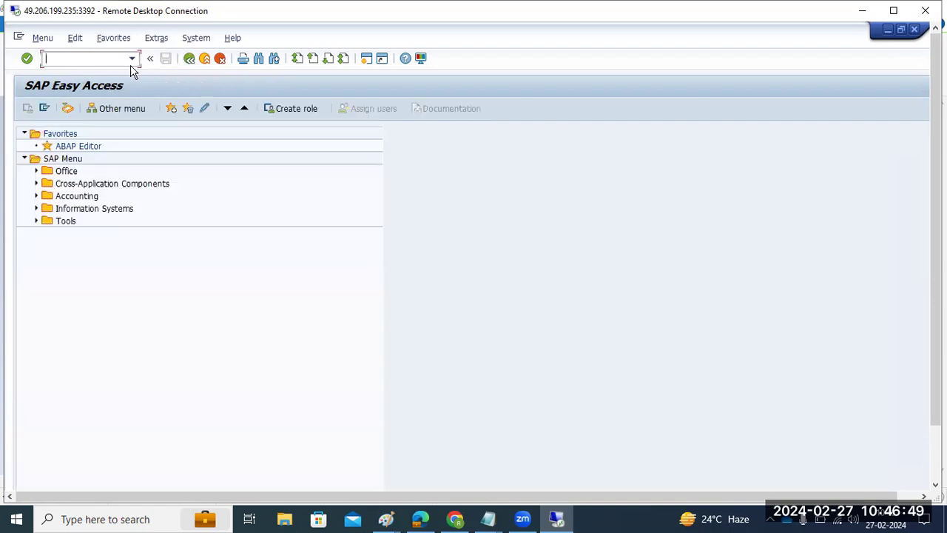
# - Run transaction sick once more and log off from the NWD session
pyautogui.write('s')
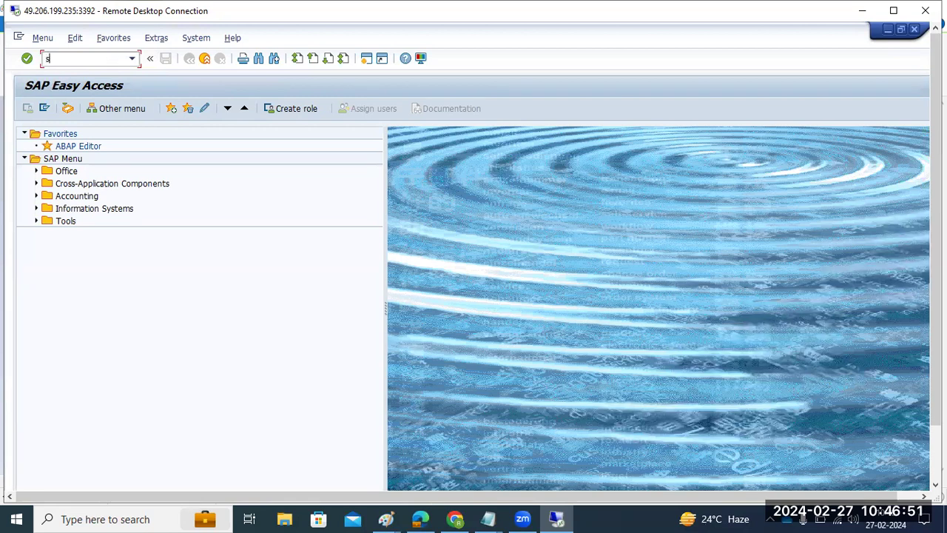
pyautogui.write('ick')
pyautogui.press('Return')
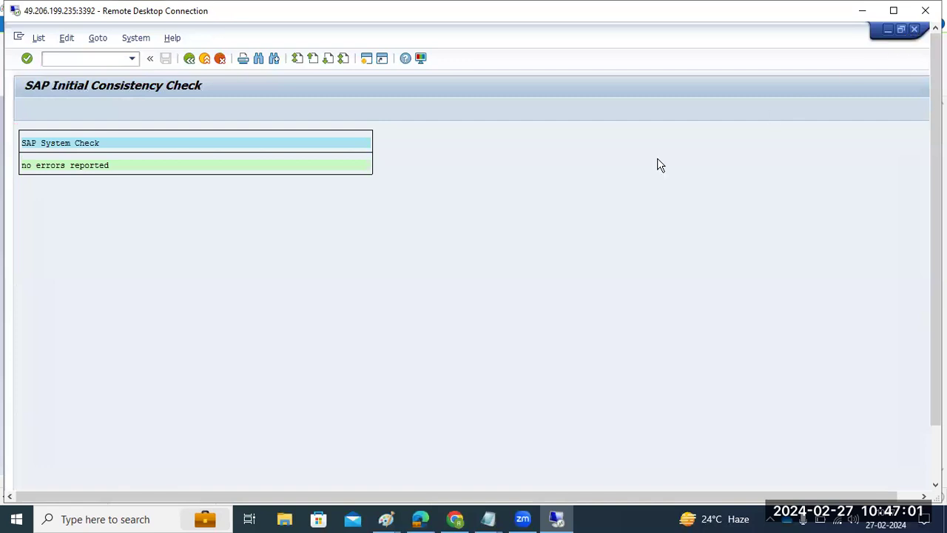
pyautogui.click(127, 259)
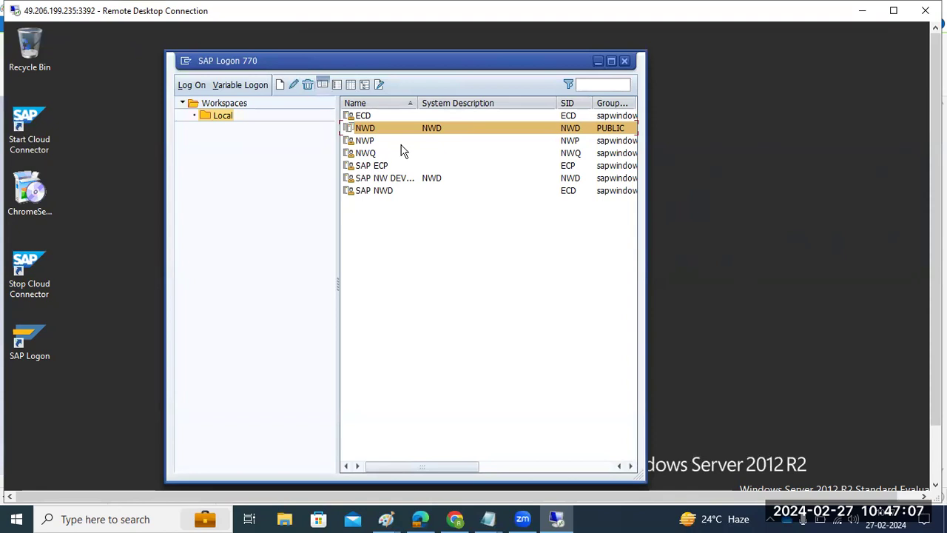
# - Reopen the NWD connection and log on to client 001 as user ddic with the account password
pyautogui.click(192, 85)
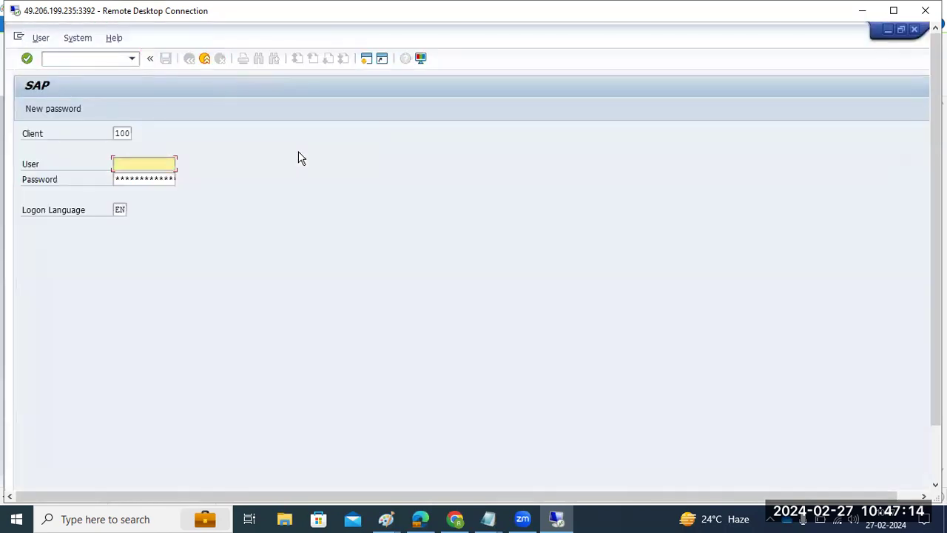
pyautogui.click(124, 132)
pyautogui.write('065')
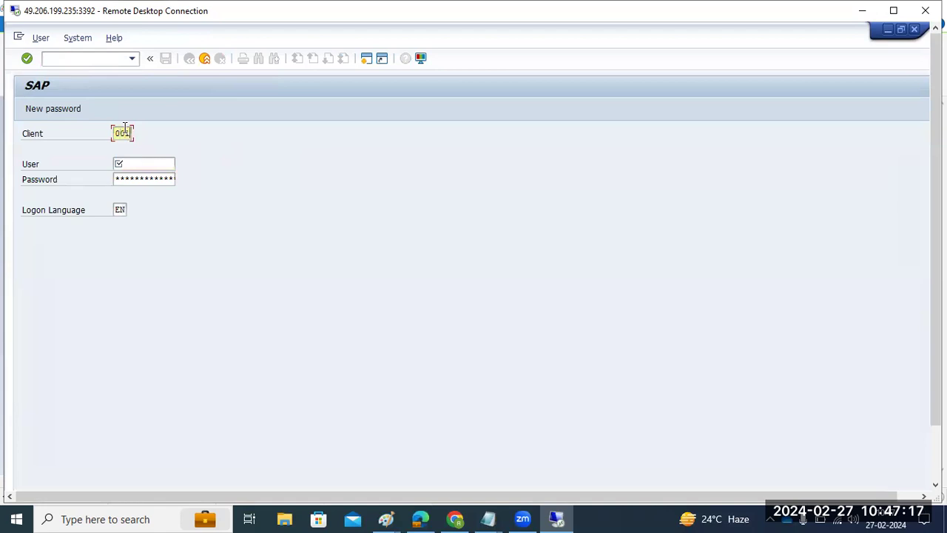
pyautogui.press('Tab')
pyautogui.write('ddic')
pyautogui.press('Tab')
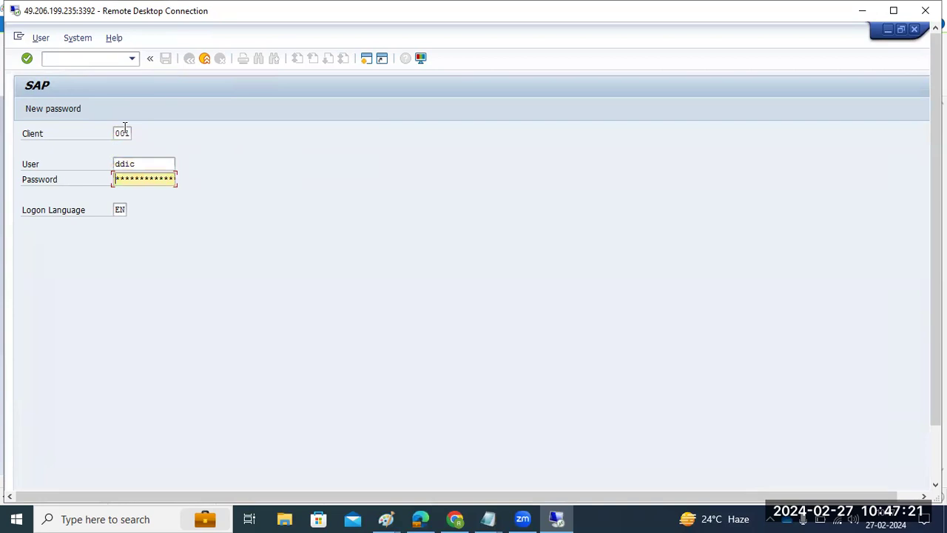
pyautogui.write('*****')
pyautogui.press('Return')
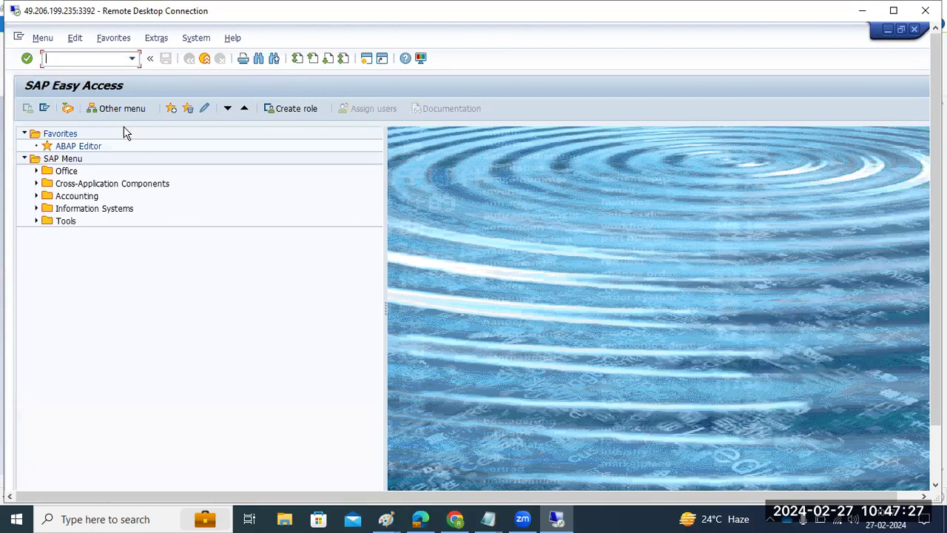
# - Run the sick consistency check in client 001 and check the system and client in the status bar
pyautogui.write('sick')
pyautogui.press('Return')
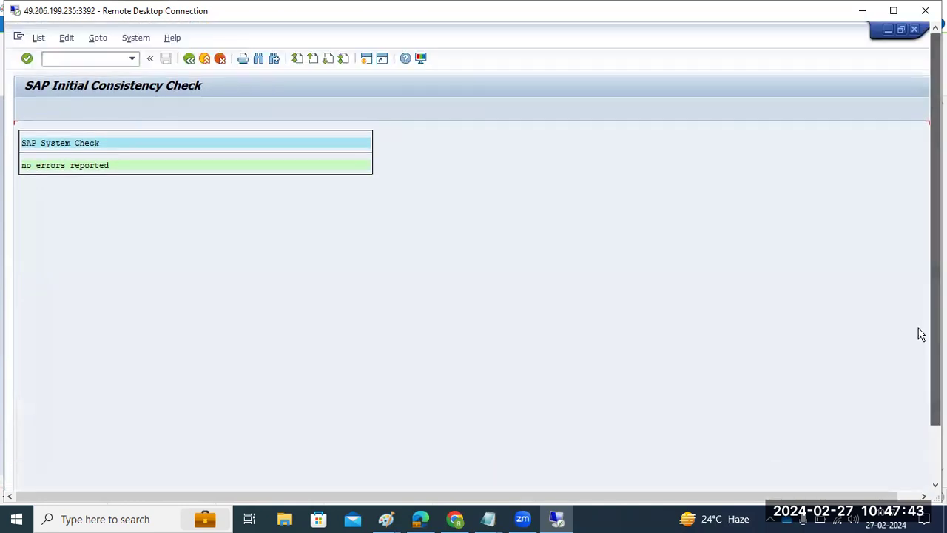
pyautogui.scroll(-3, 936, 348)
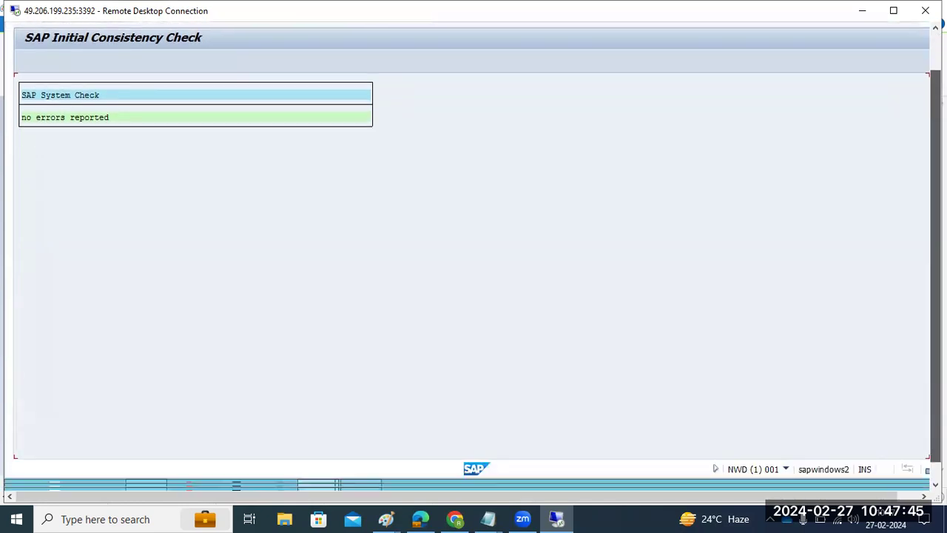
# - Switch to the SAP management console, collapse ECD, and examine the NWD instances sapwindows2 20 and 21 with their process lists
pyautogui.click(362, 473)
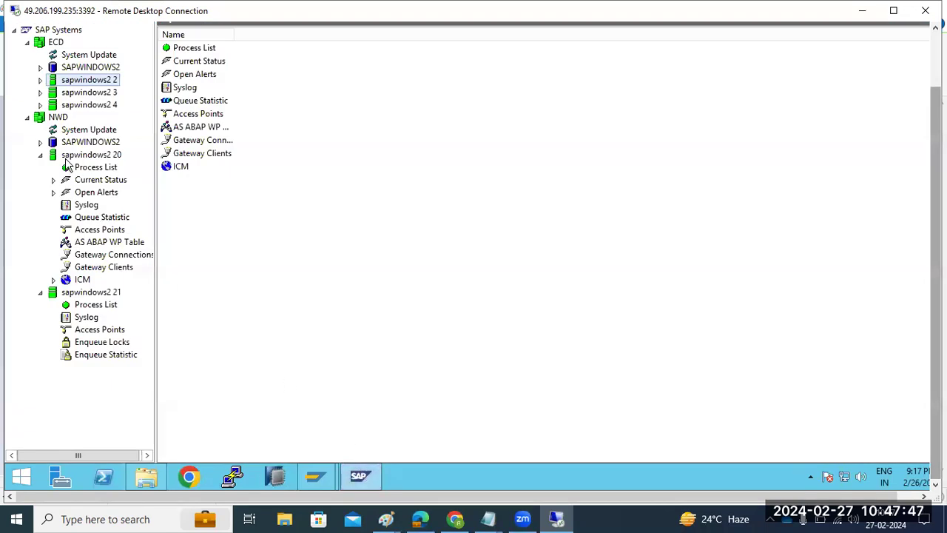
pyautogui.click(27, 43)
pyautogui.click(59, 56)
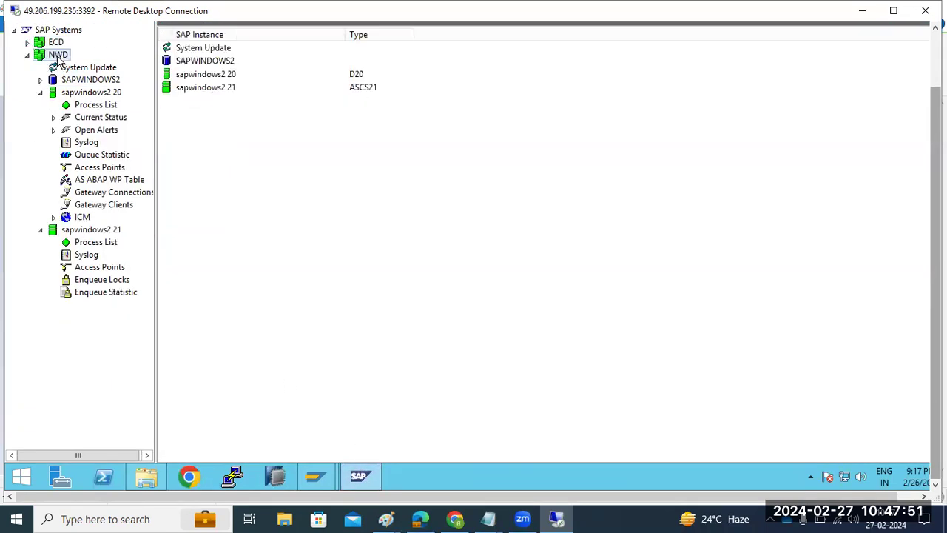
pyautogui.click(102, 94)
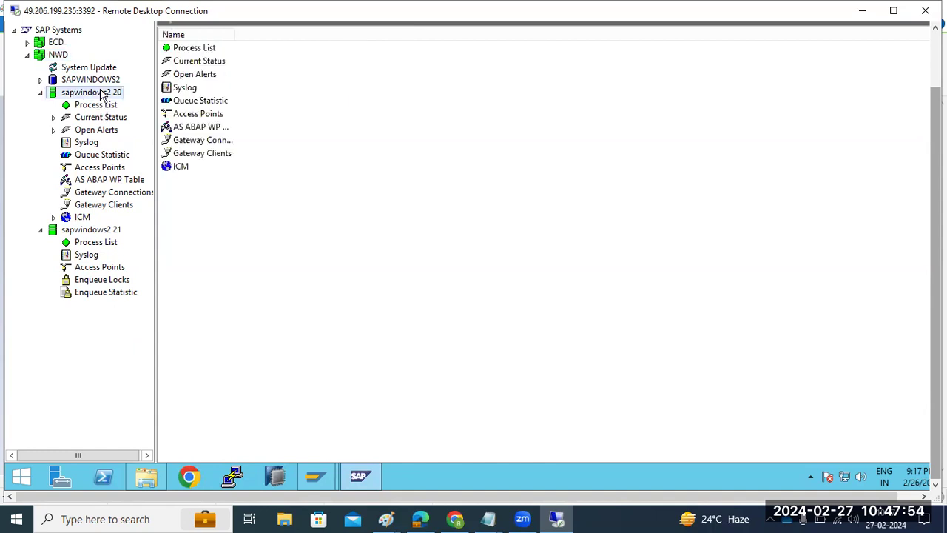
pyautogui.click(106, 234)
pyautogui.click(95, 246)
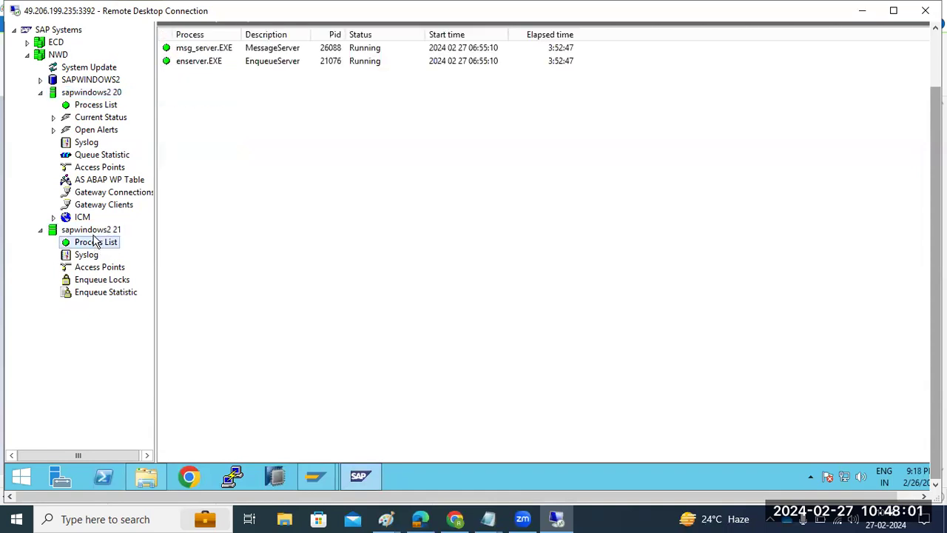
pyautogui.click(80, 107)
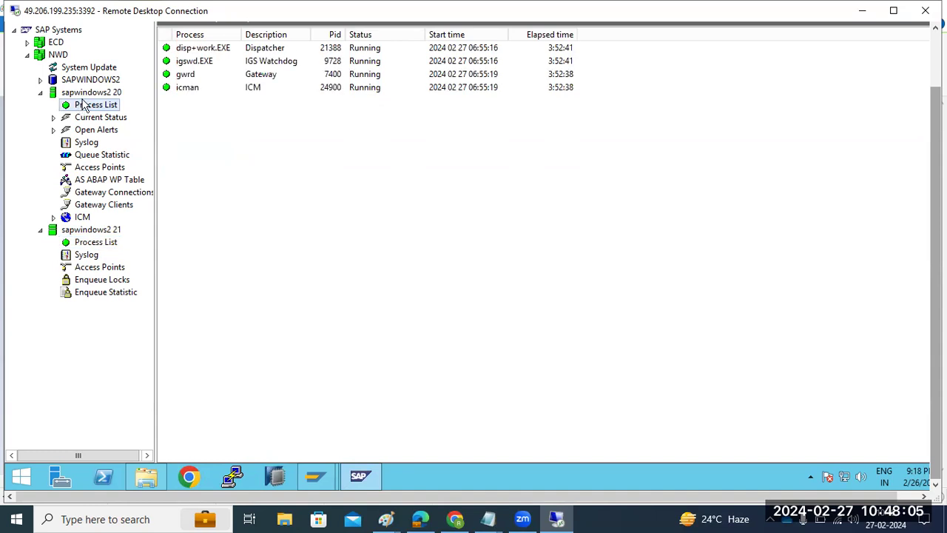
pyautogui.click(83, 93)
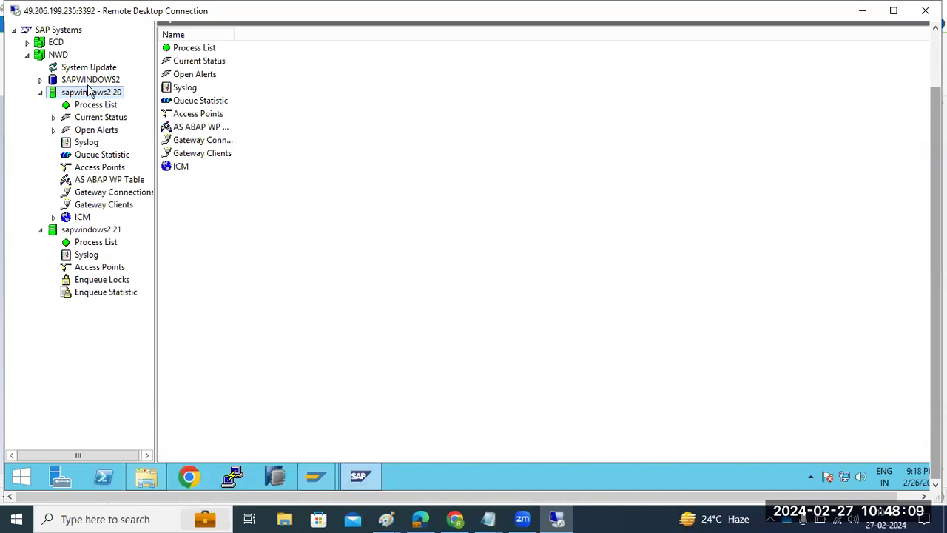
# - Switch back to the NWD session in SAP GUI, leave the consistency check result, and run transaction sick again
pyautogui.moveTo(314, 477)
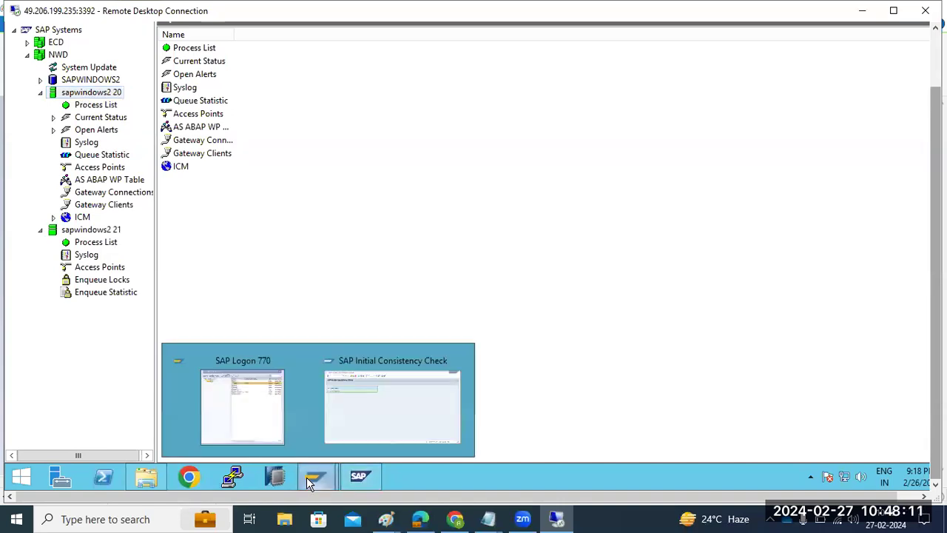
pyautogui.click(362, 418)
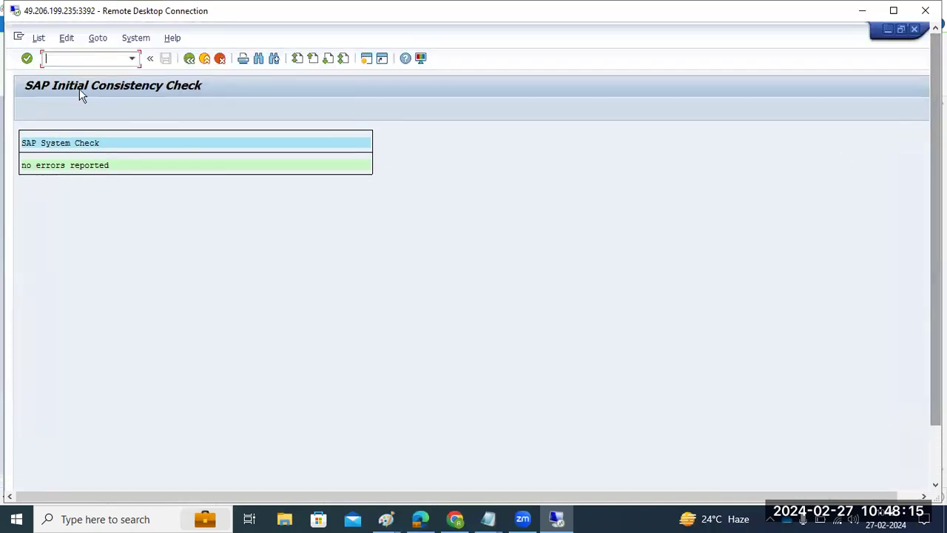
pyautogui.click(190, 58)
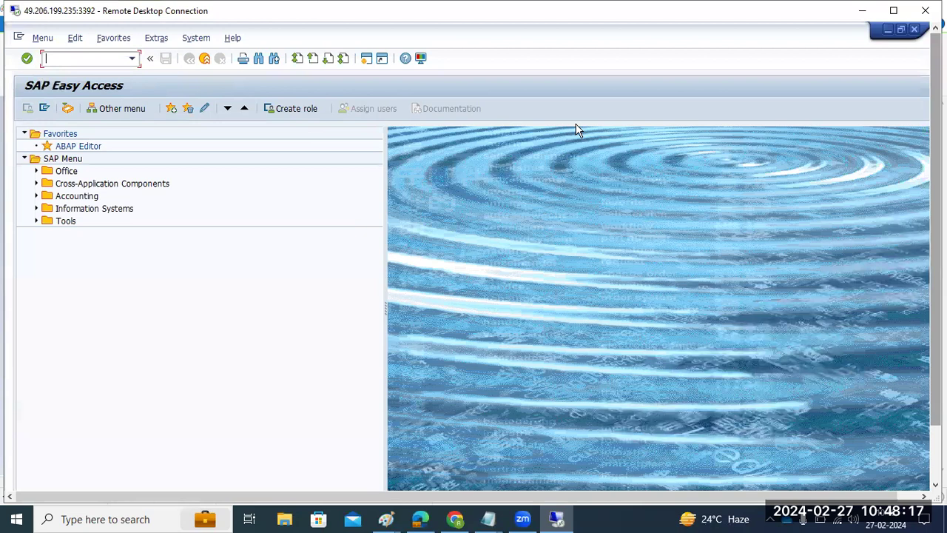
pyautogui.write('sick')
pyautogui.press('Return')
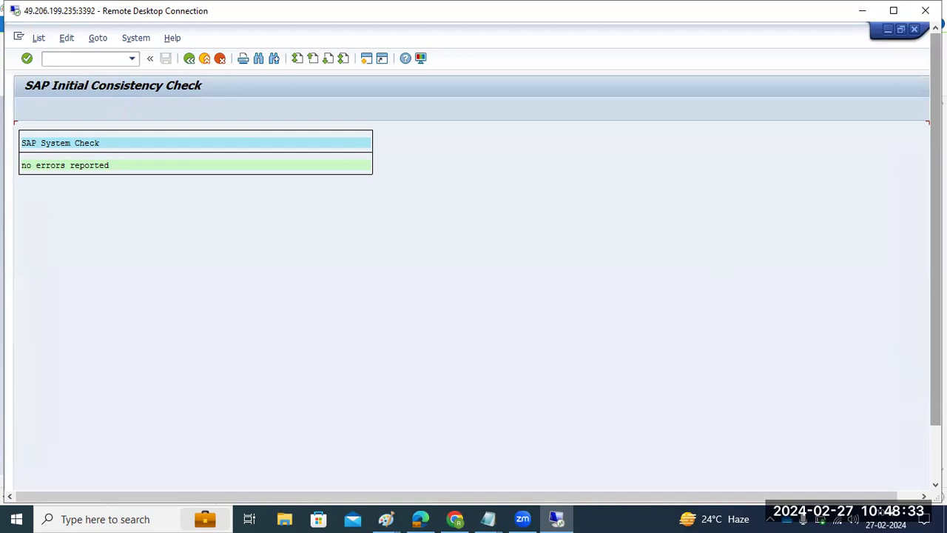
# - Bring up the SAP Logon 770 connection list with the NWD entry and switch to the Zoom meeting
pyautogui.moveTo(320, 475)
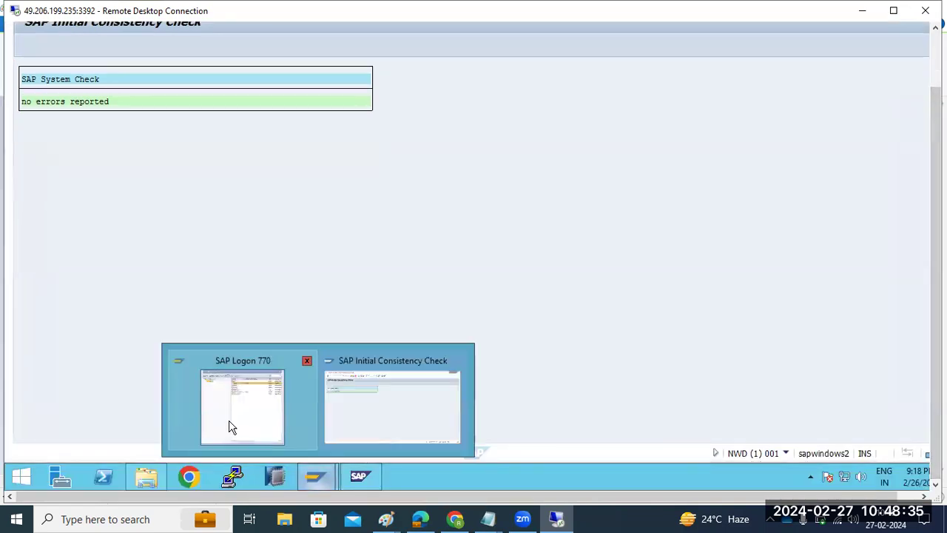
pyautogui.click(230, 425)
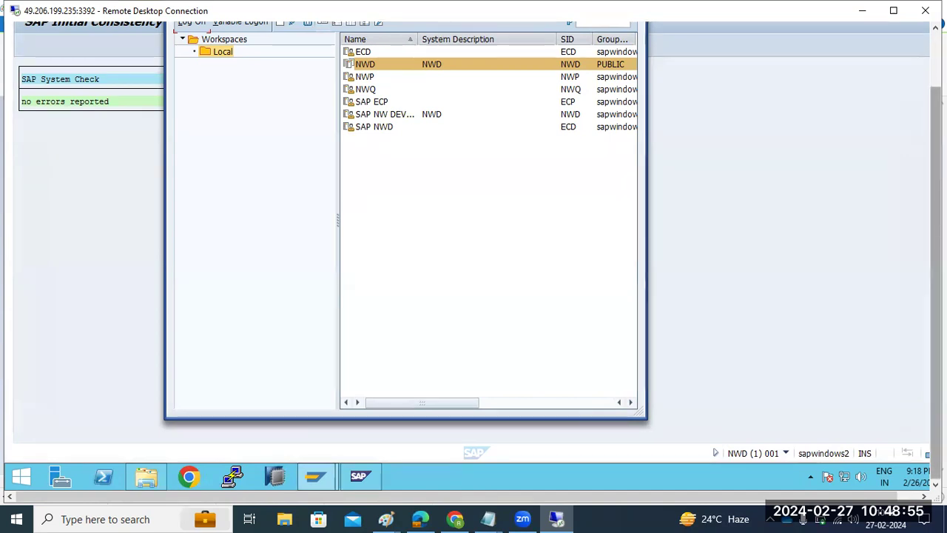
pyautogui.scroll(2, 473, 259)
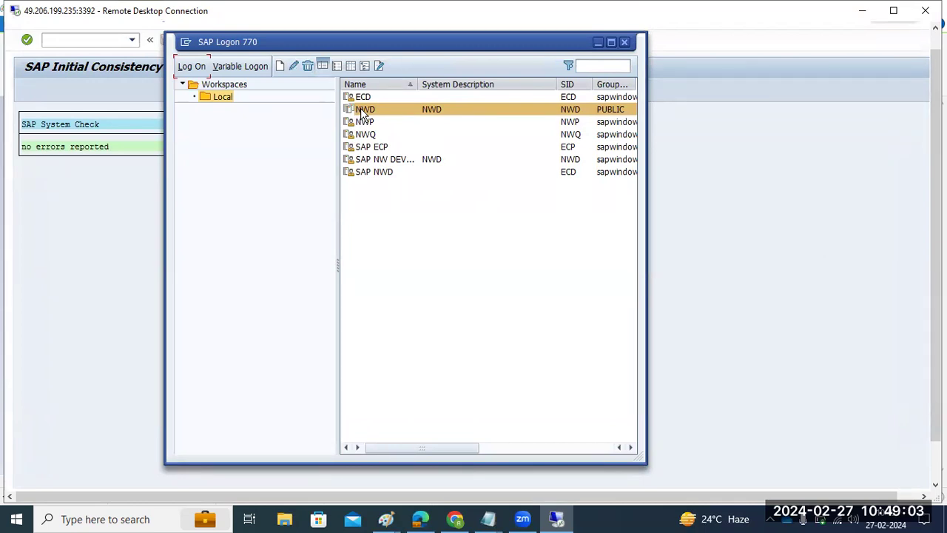
pyautogui.click(523, 518)
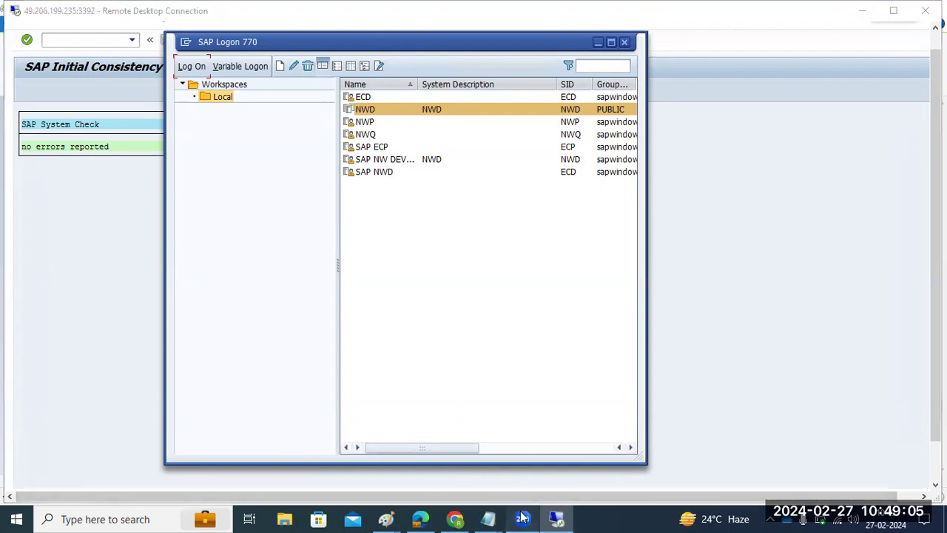